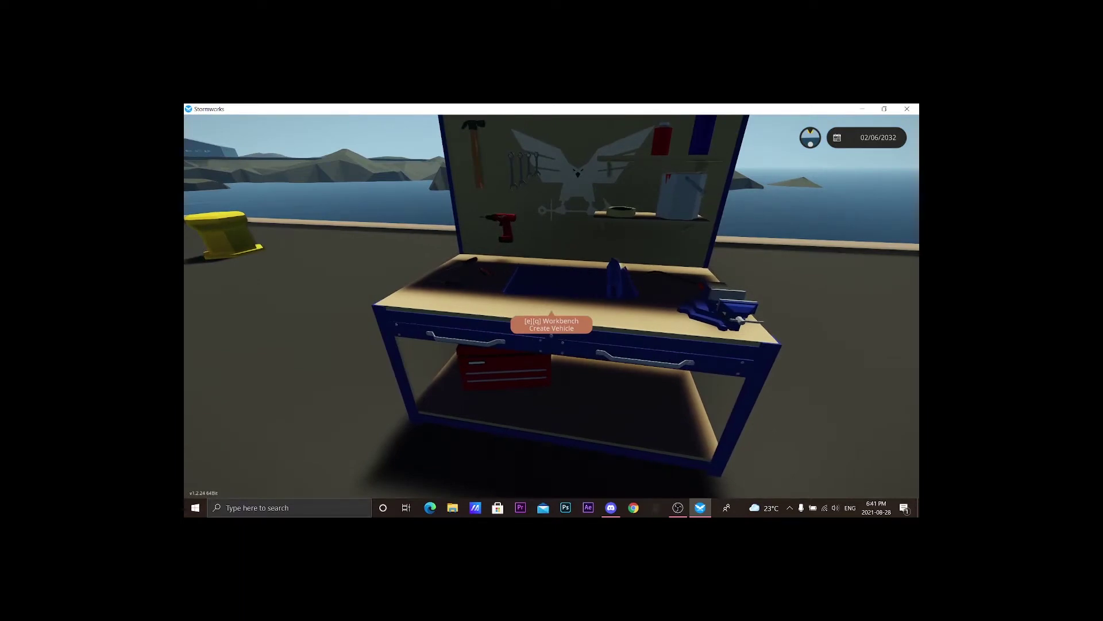
Open the workbench to create a new vehicle in the empty build area
key(e)
key(s)
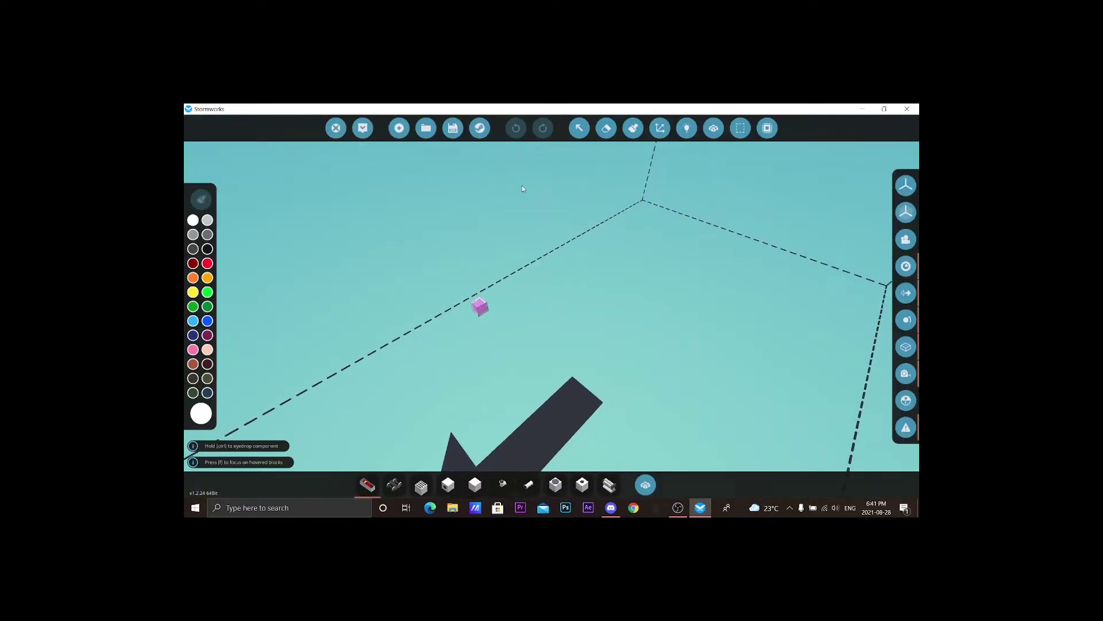
key(s)
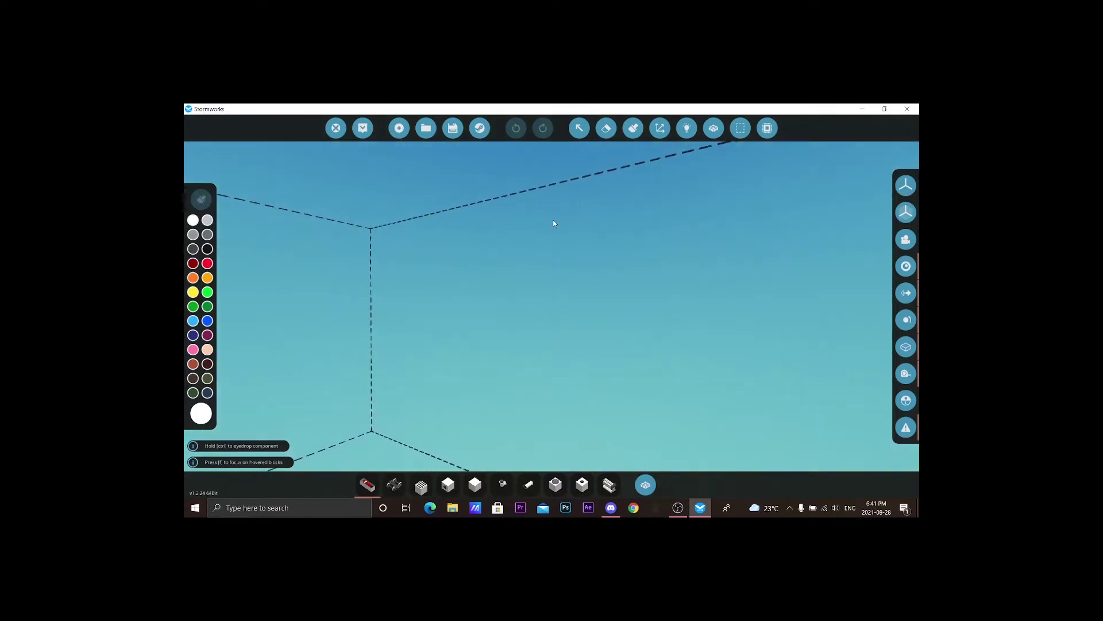
key(s)
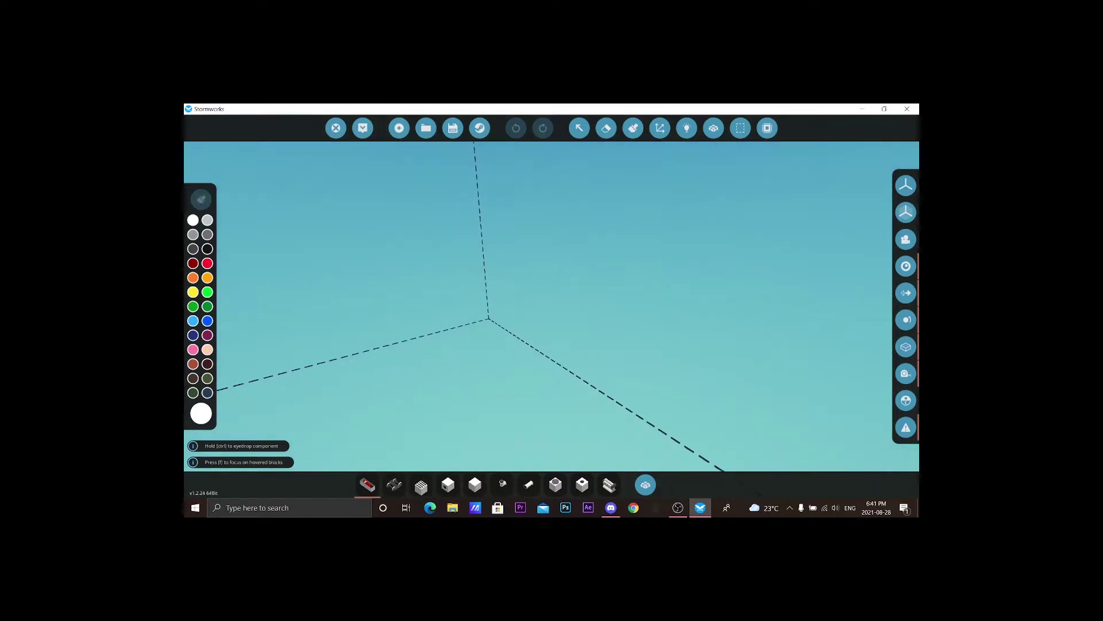
key(s)
key(s)
key(s)
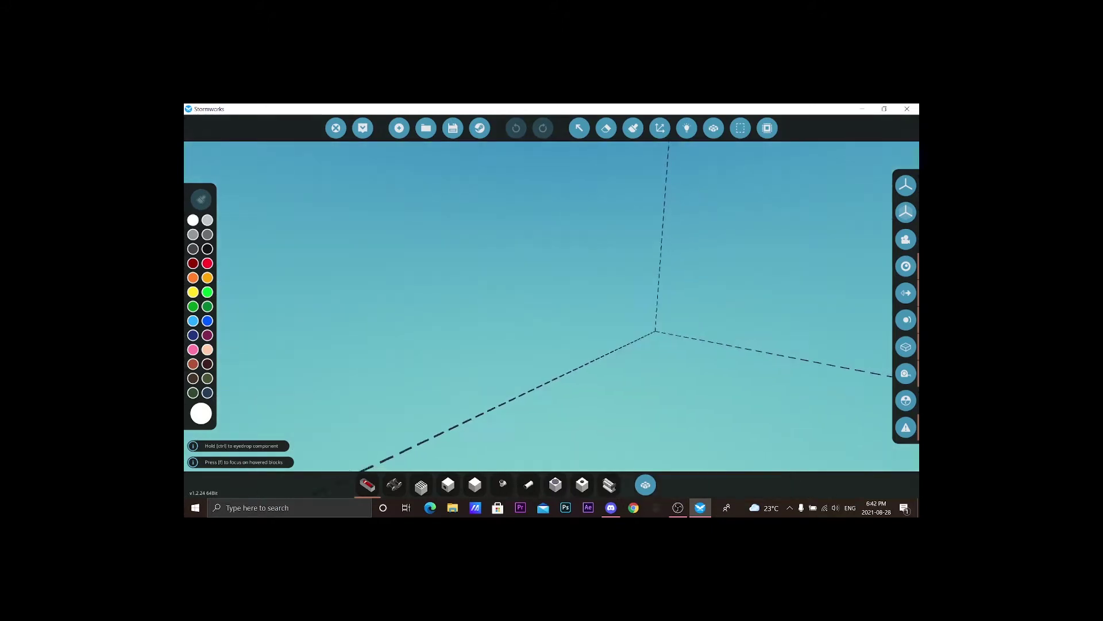
key(s)
key(w)
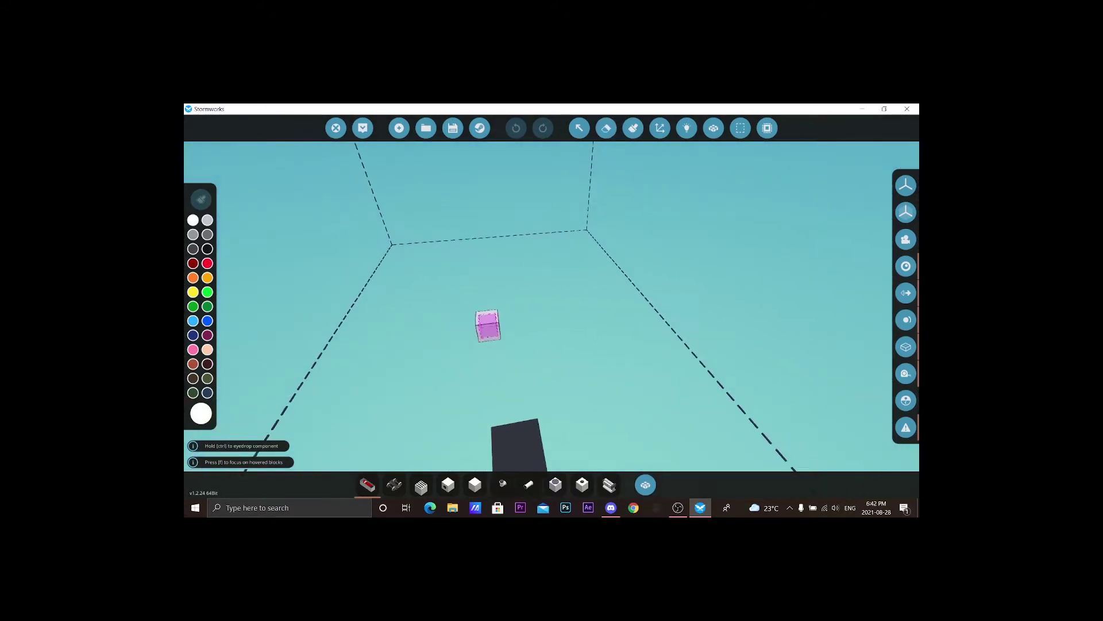
Enable X-axis mirroring and extend a row of basic blocks outwards from the centre block on both sides
key(w)
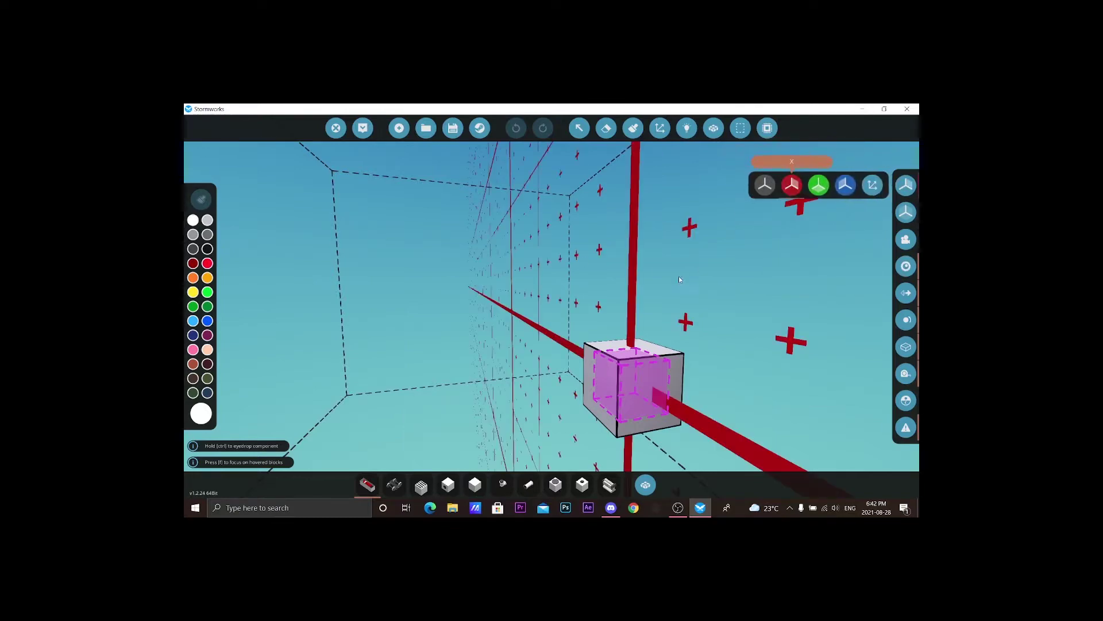
key(a)
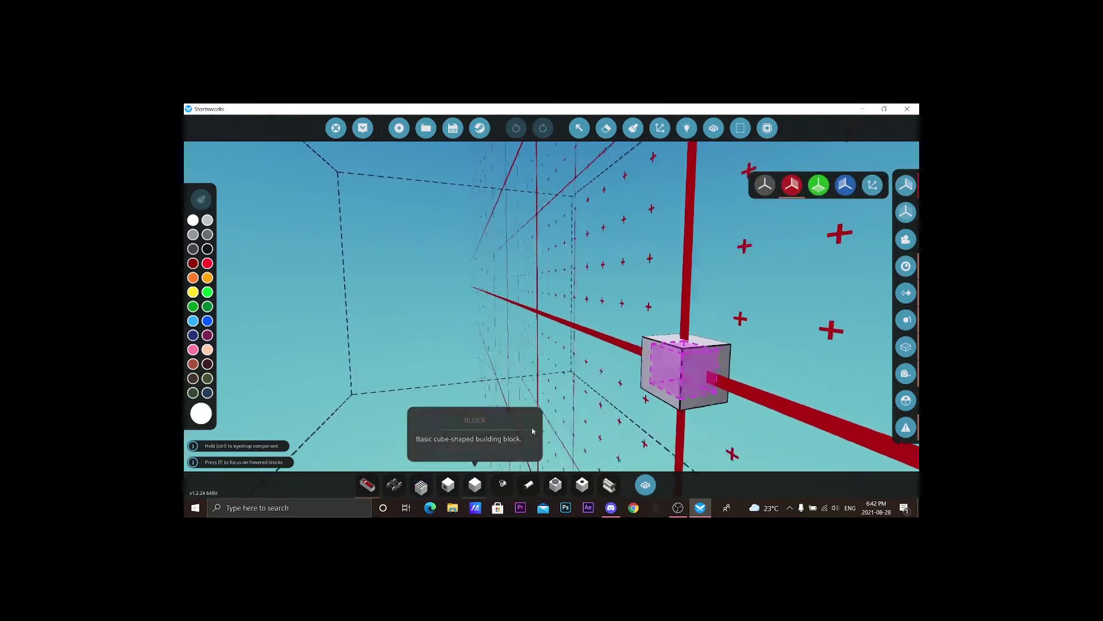
click(636, 332)
drag(606, 350, 481, 319)
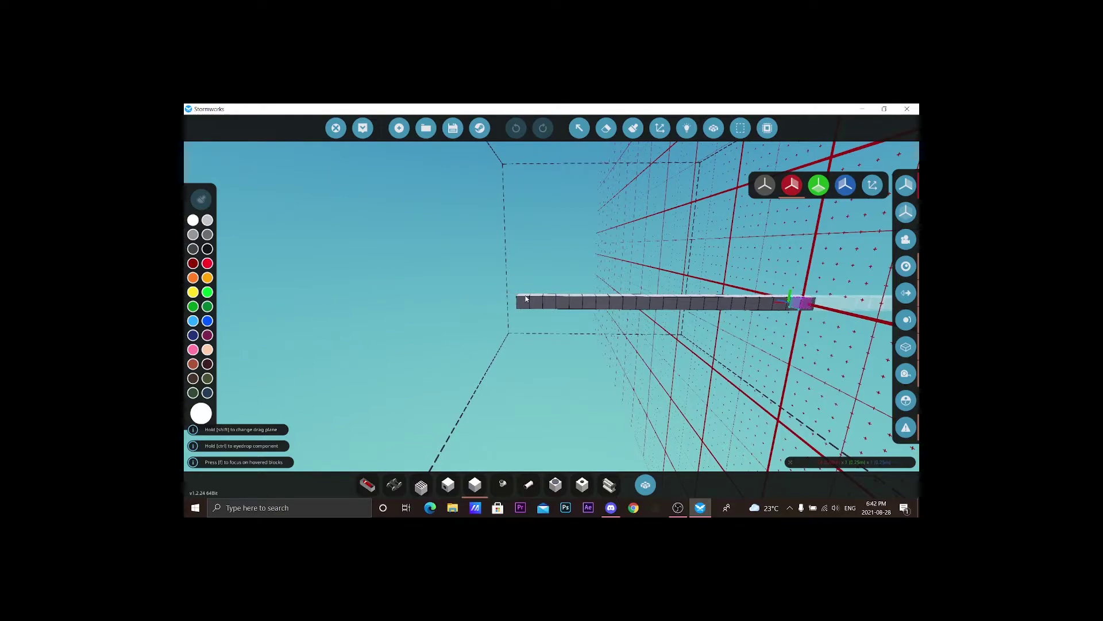
drag(526, 298, 526, 298)
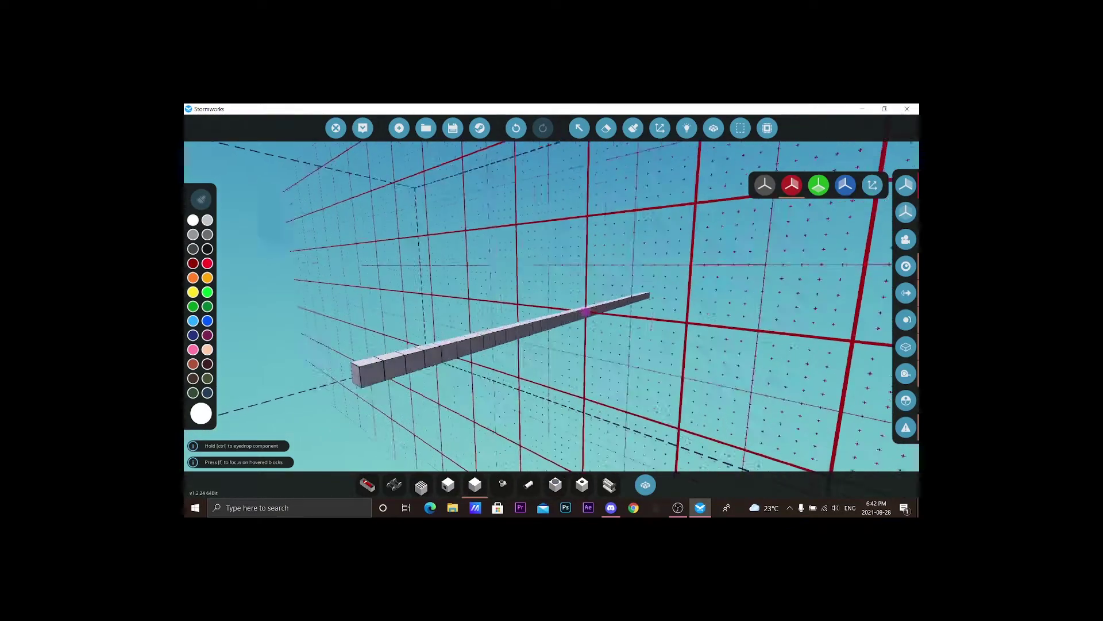
Build out the long floor and the mirrored outer side walls in basic blocks from the ends of the block row
drag(666, 295, 268, 289)
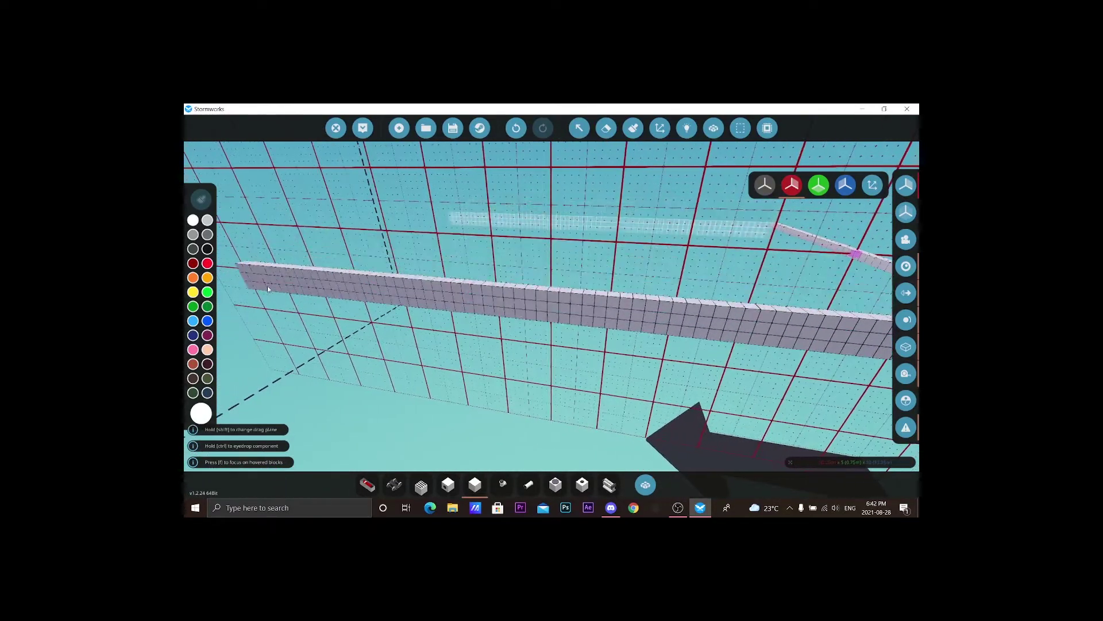
drag(562, 280, 562, 280)
key(f)
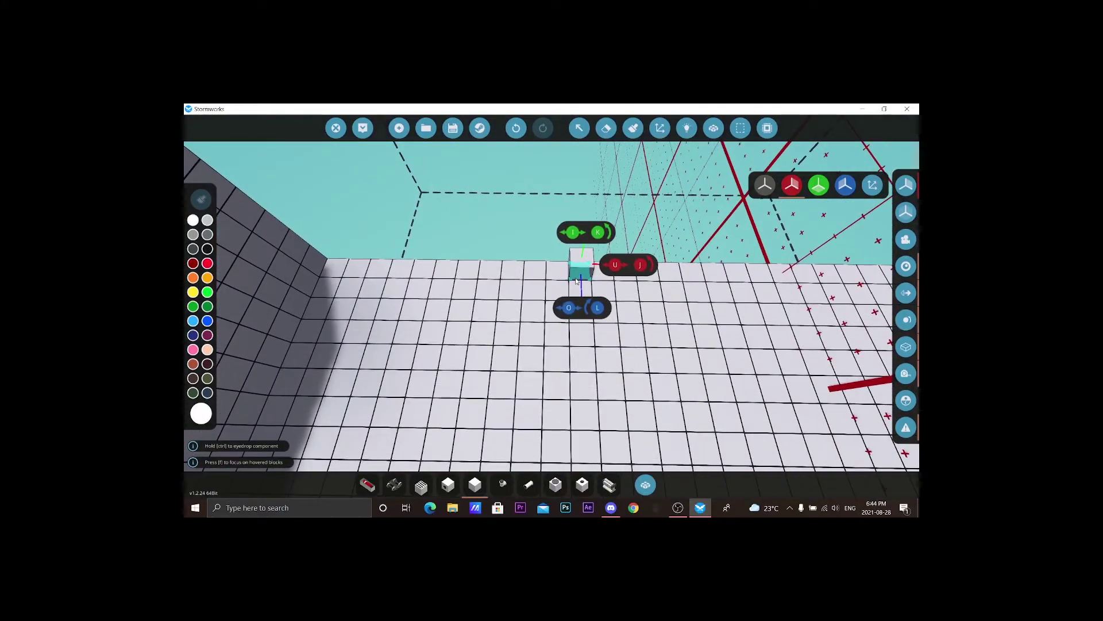
Lay a lengthwise row of basic blocks along the floor and raise it into mirrored inner walls
drag(578, 270, 677, 295)
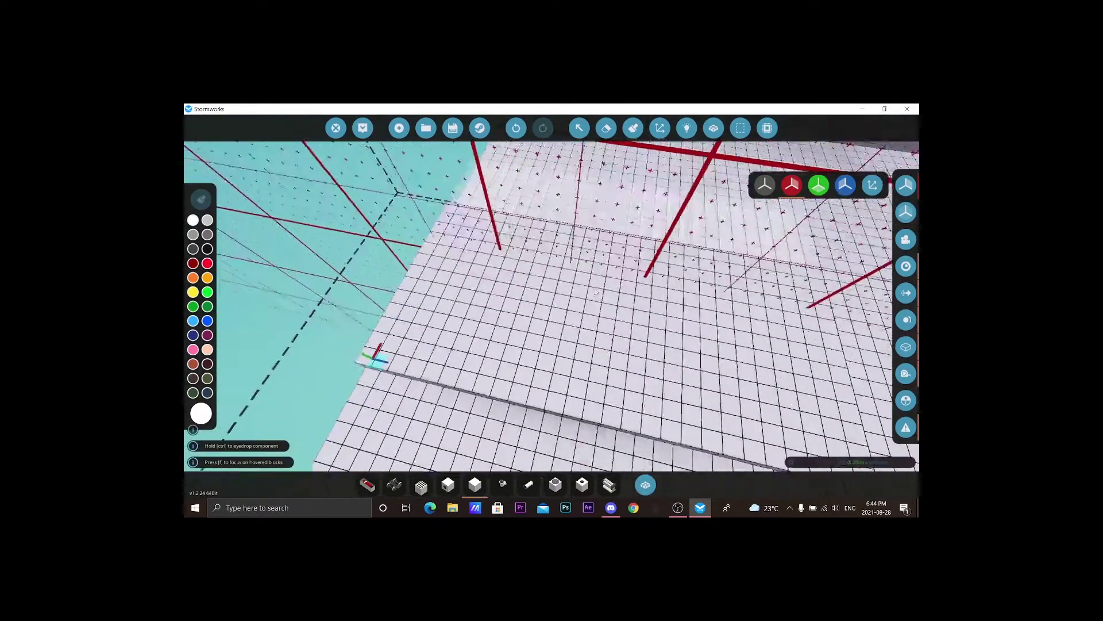
drag(566, 371, 681, 372)
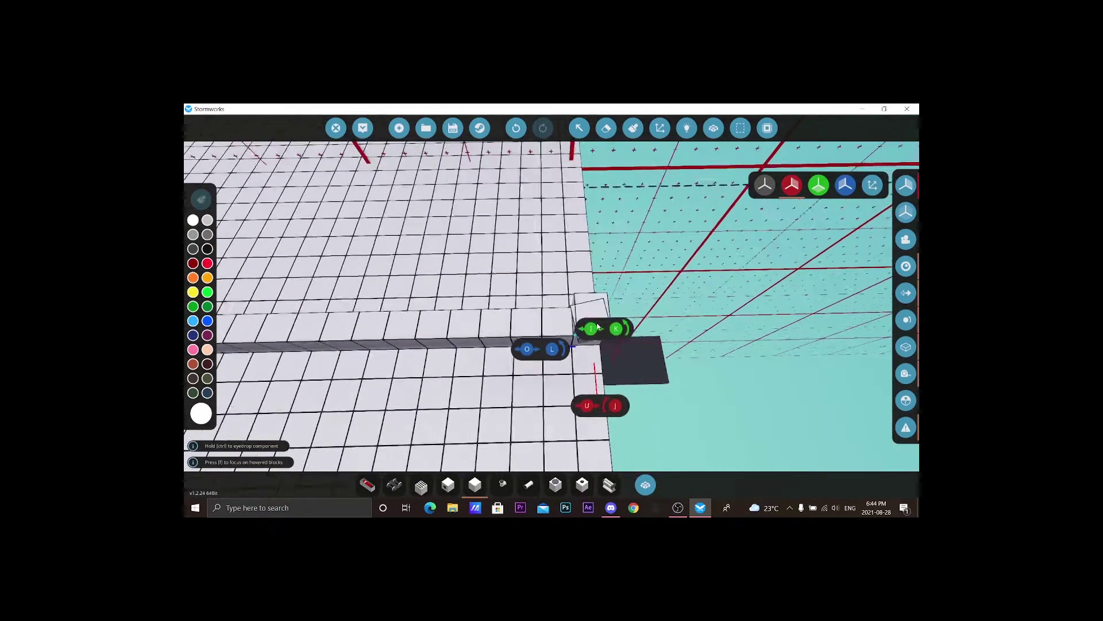
drag(592, 286, 603, 244)
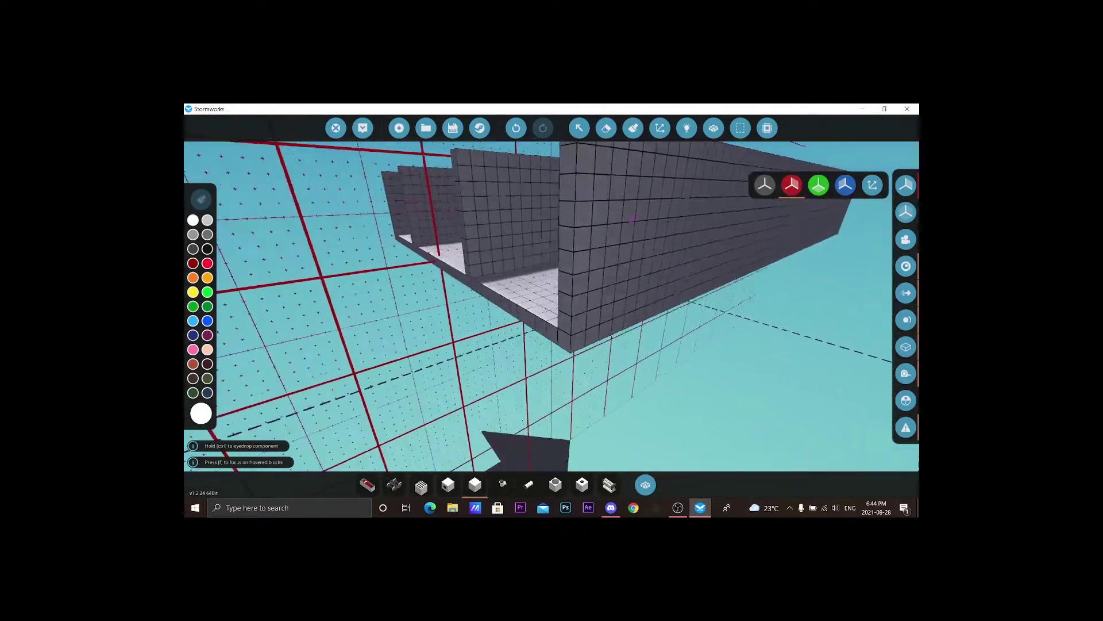
Cover the side compartments between the outer and inner walls with a full-length roof of basic blocks
key(w)
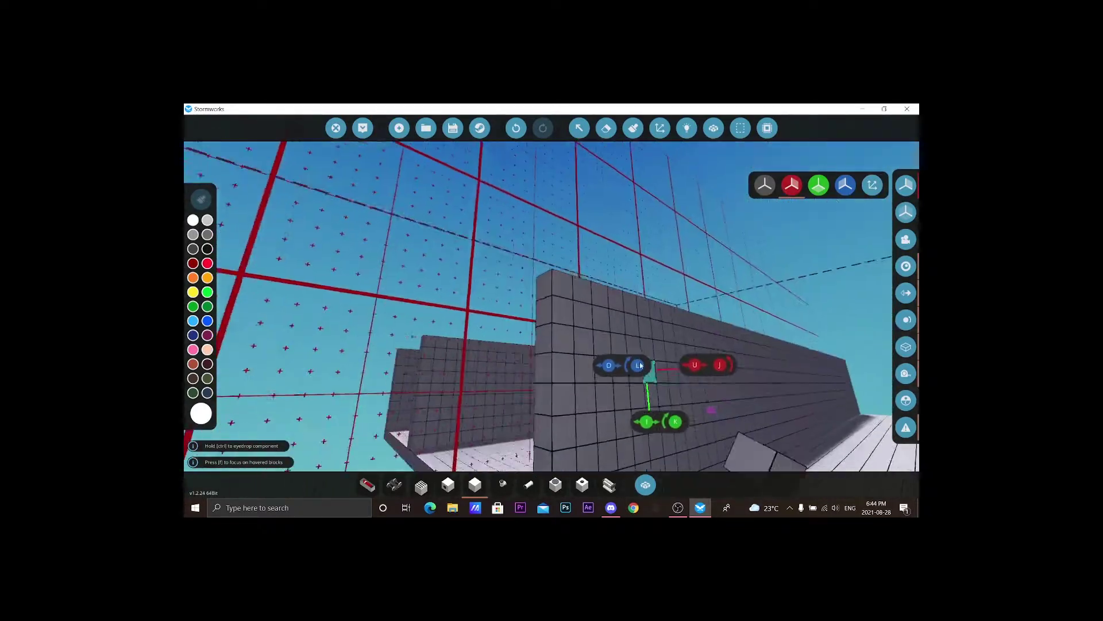
key(w)
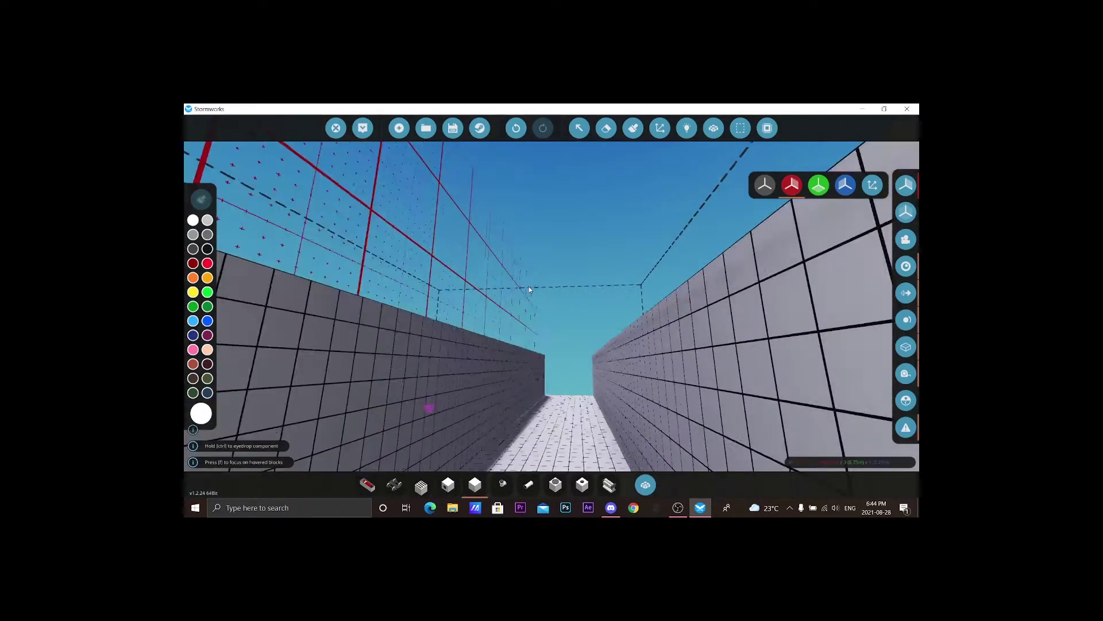
key(w)
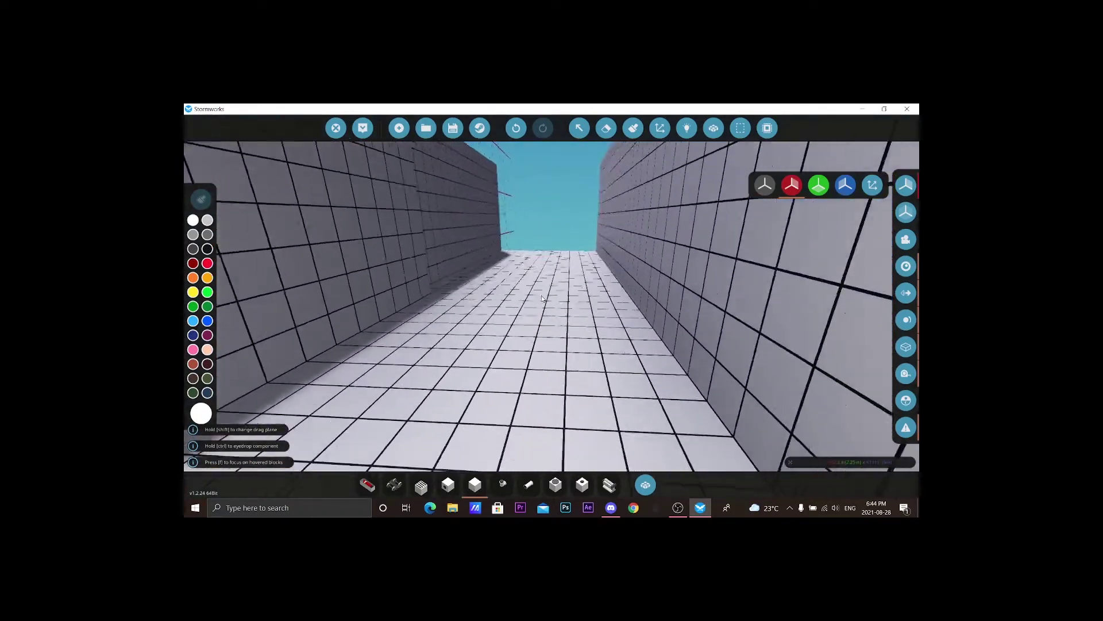
key(w)
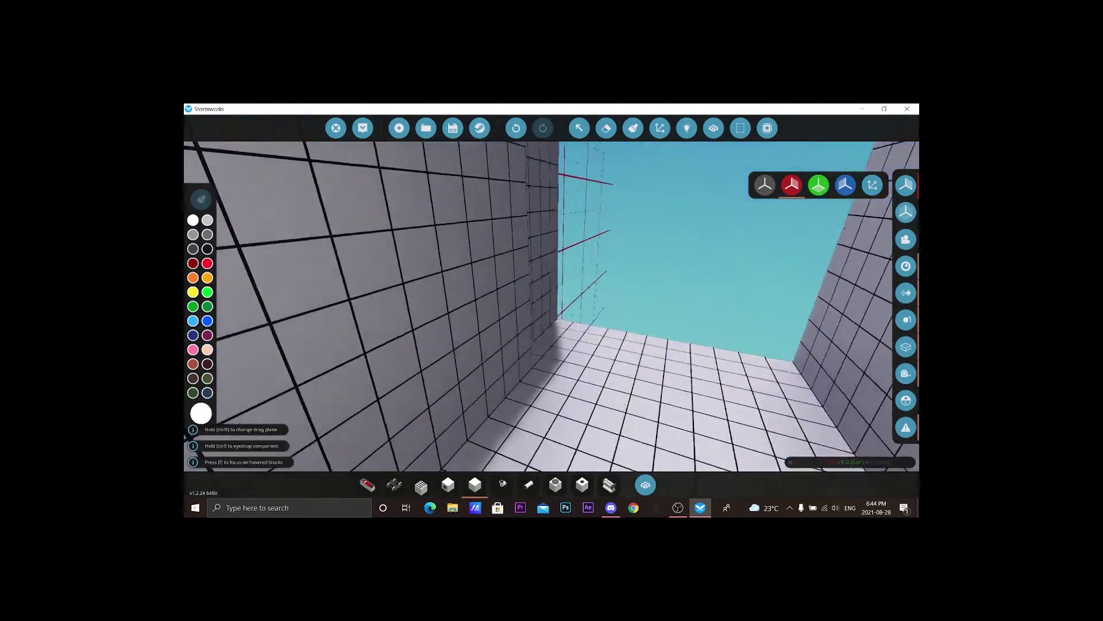
key(w)
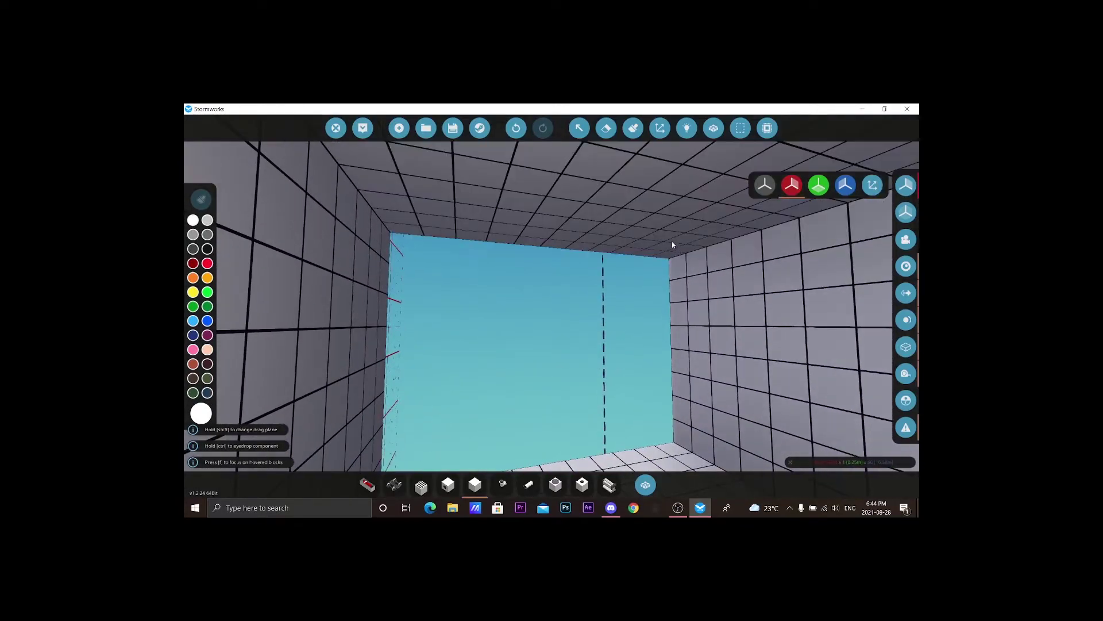
key(s)
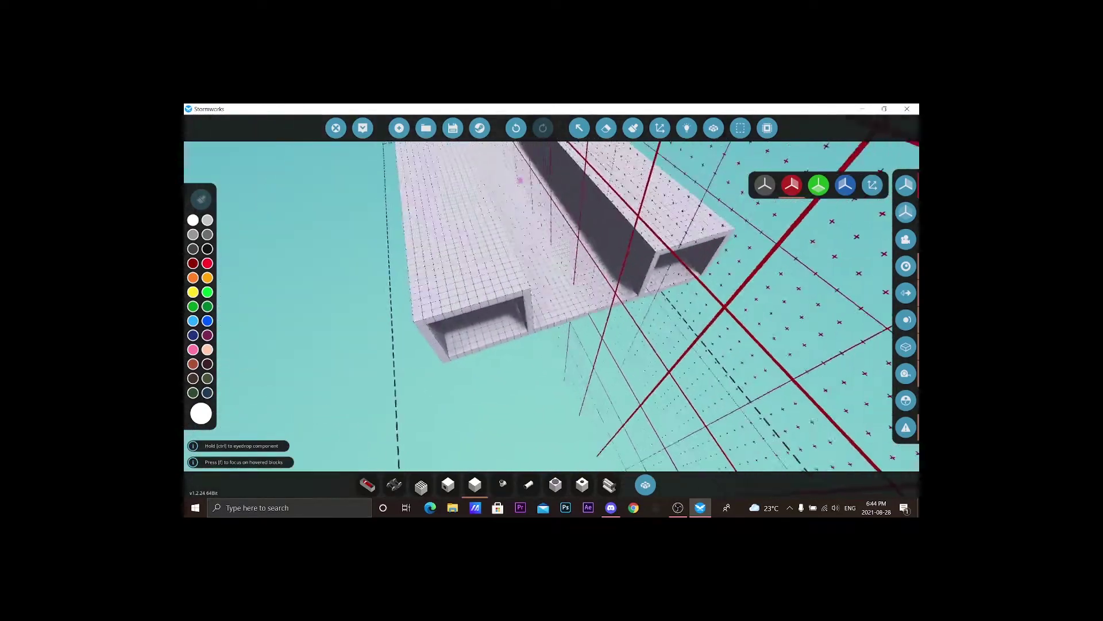
Examine the two roofed side compartments and the open channel between them from the ends and the inside
key(w)
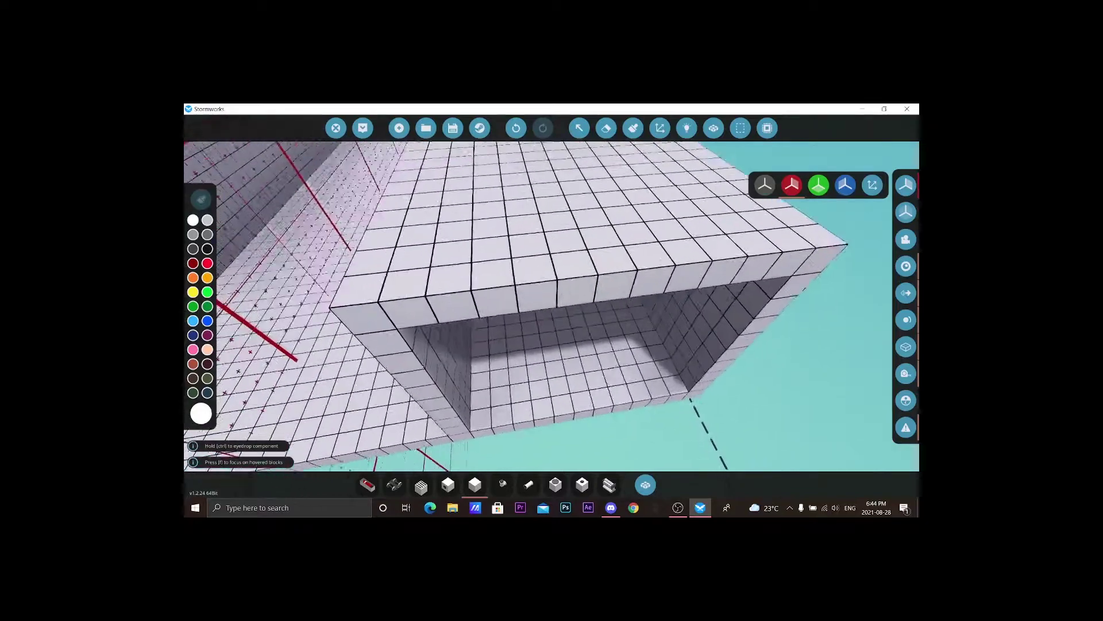
key(s)
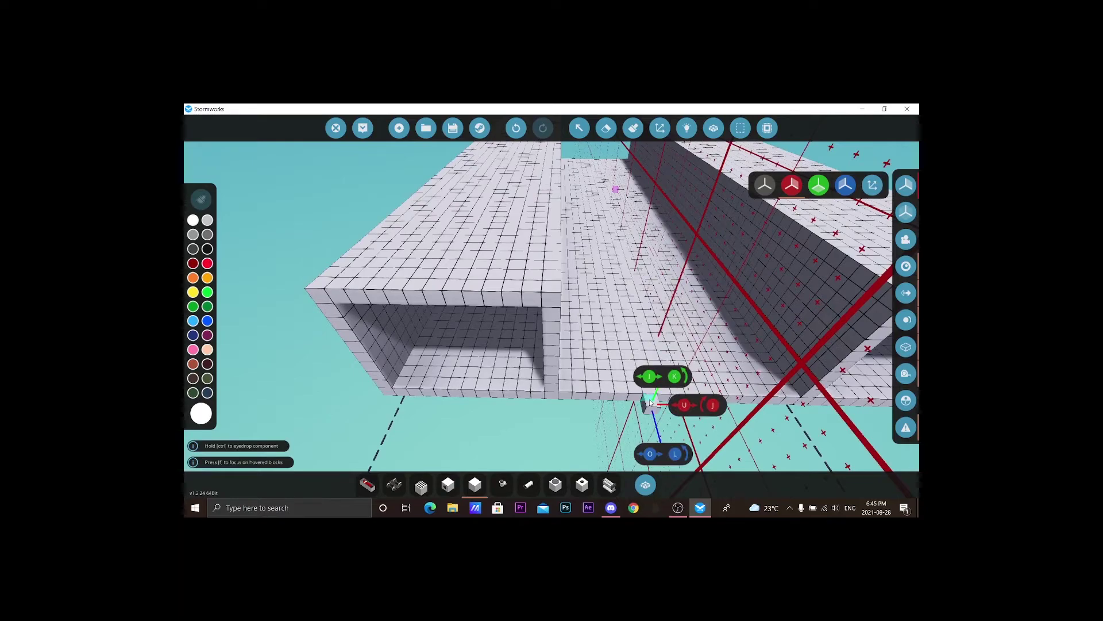
key(w)
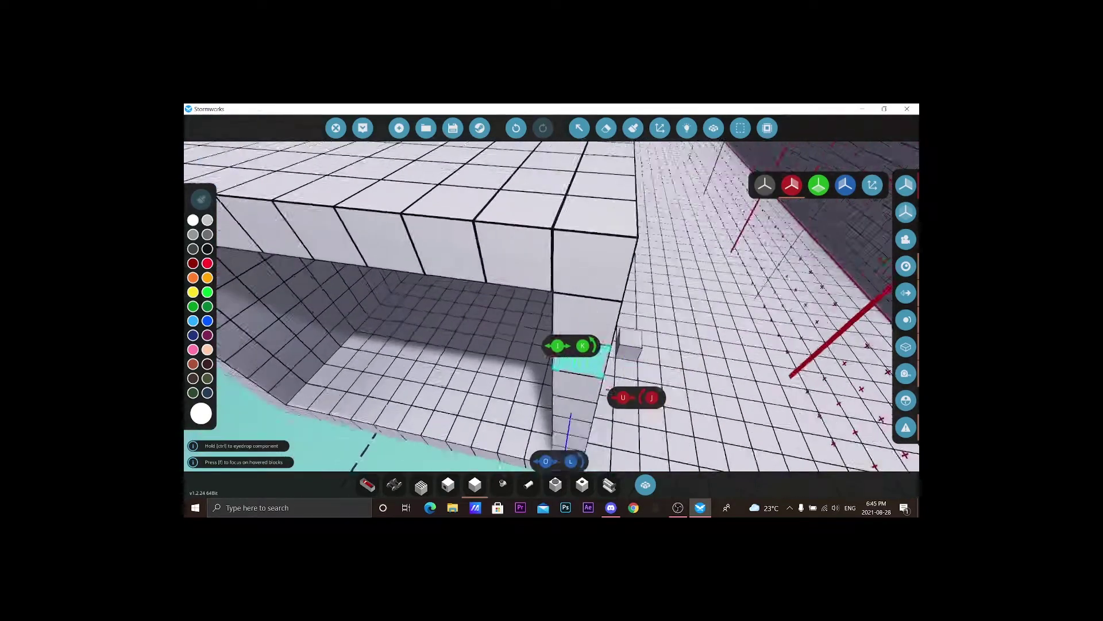
key(s)
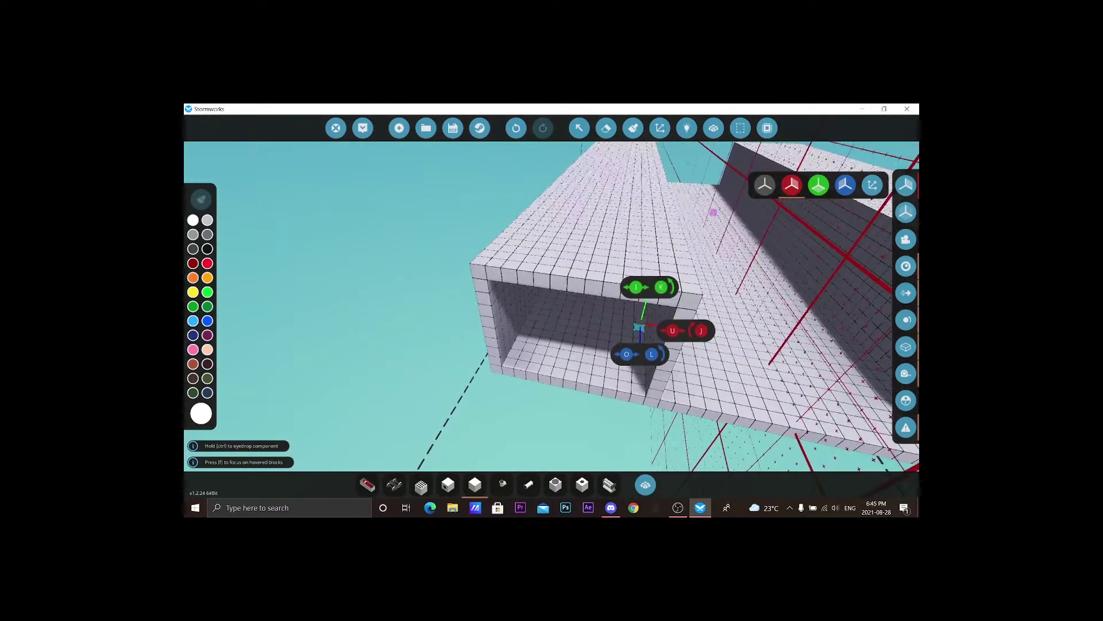
key(d)
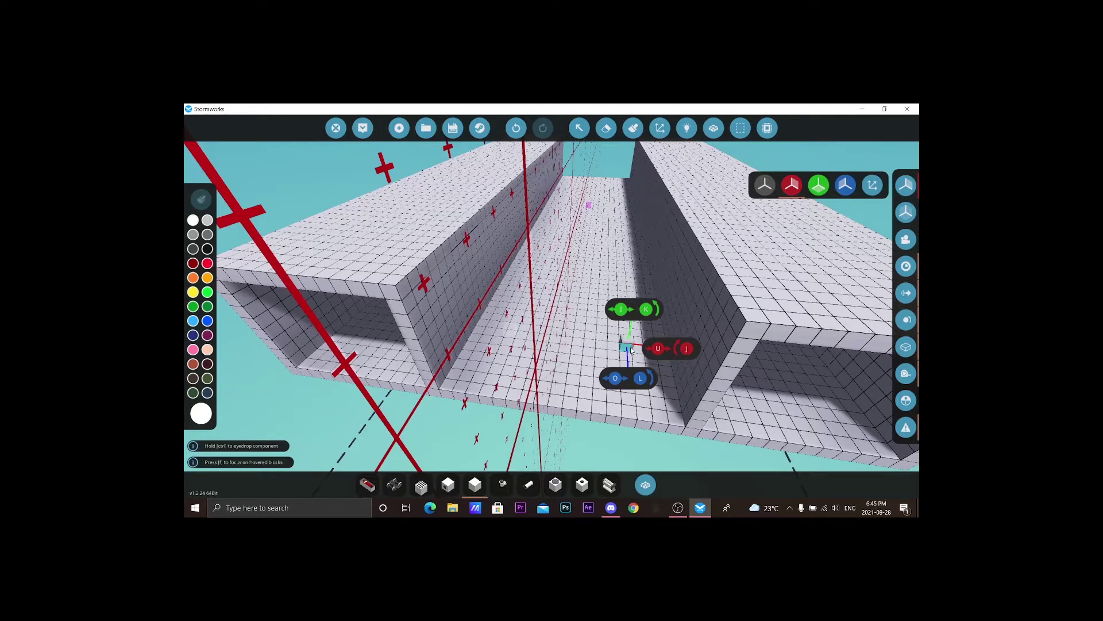
key(w)
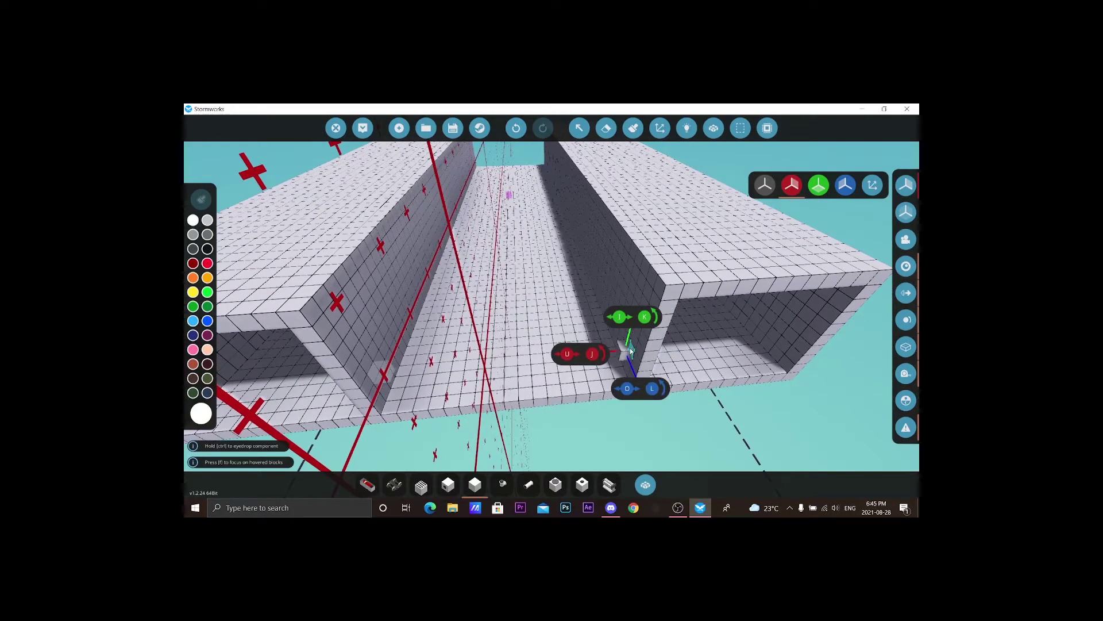
key(w)
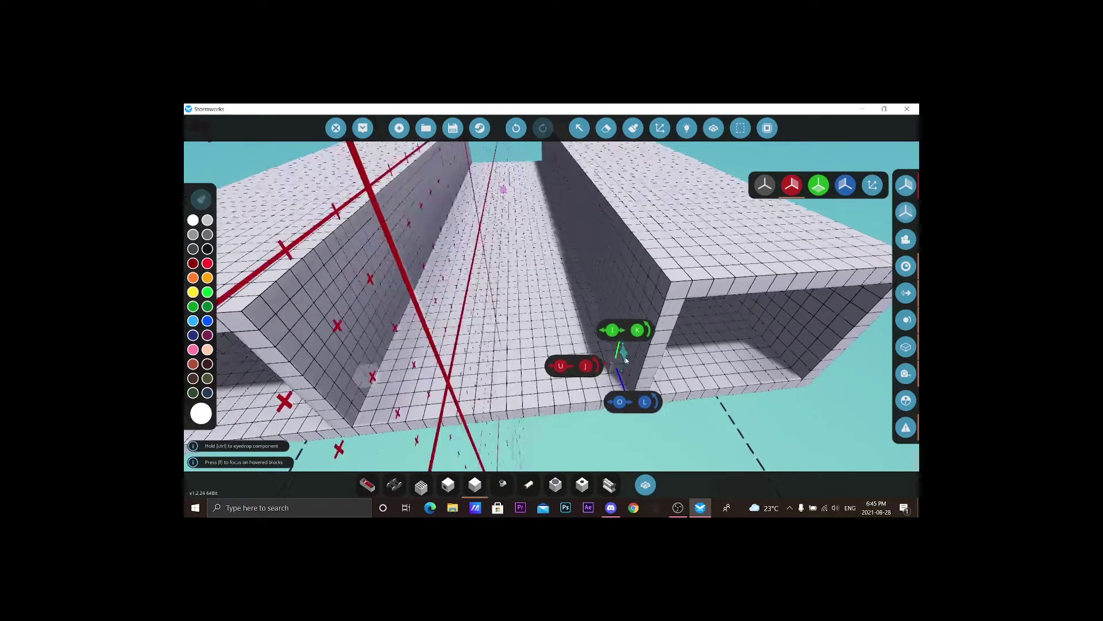
key(w)
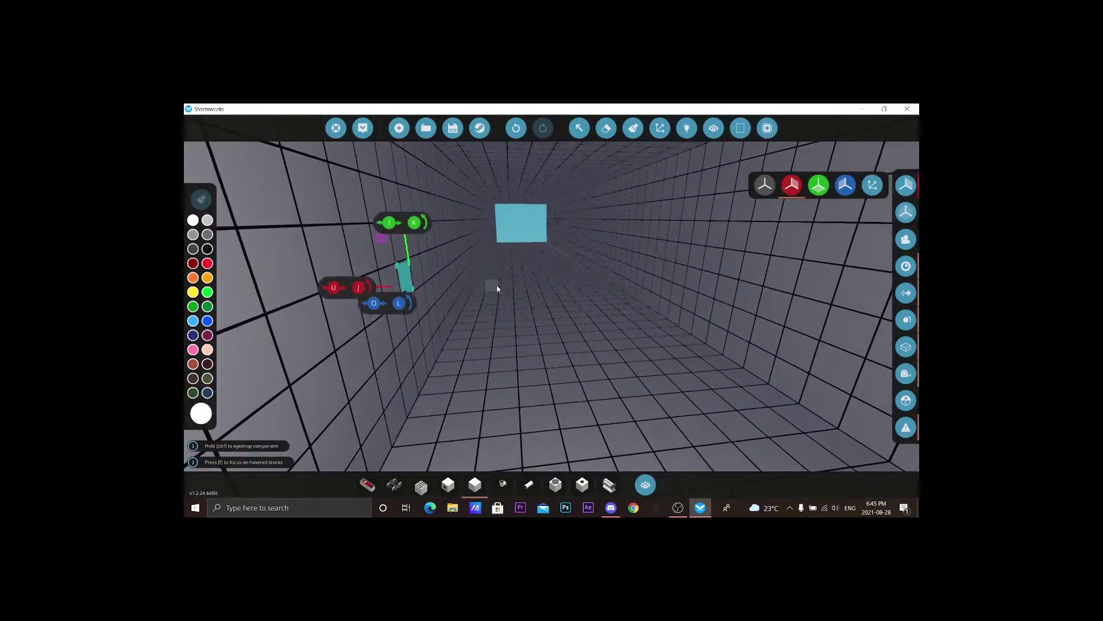
key(s)
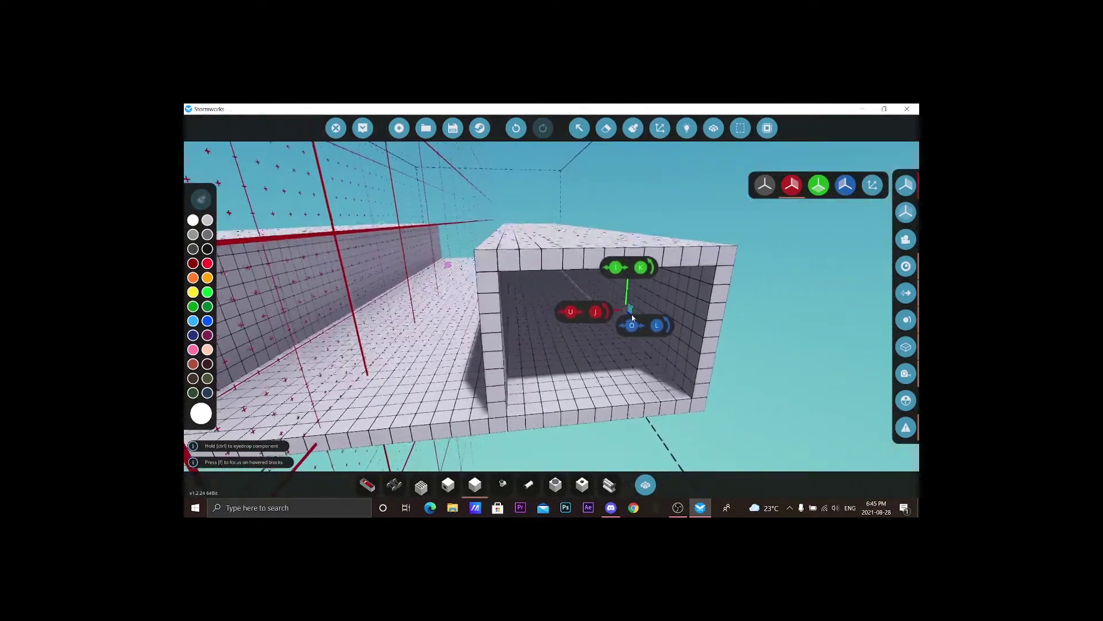
key(s)
Undo the roofs and inner walls of the side compartments, keeping only the floor and outer walls
drag(632, 315, 395, 109)
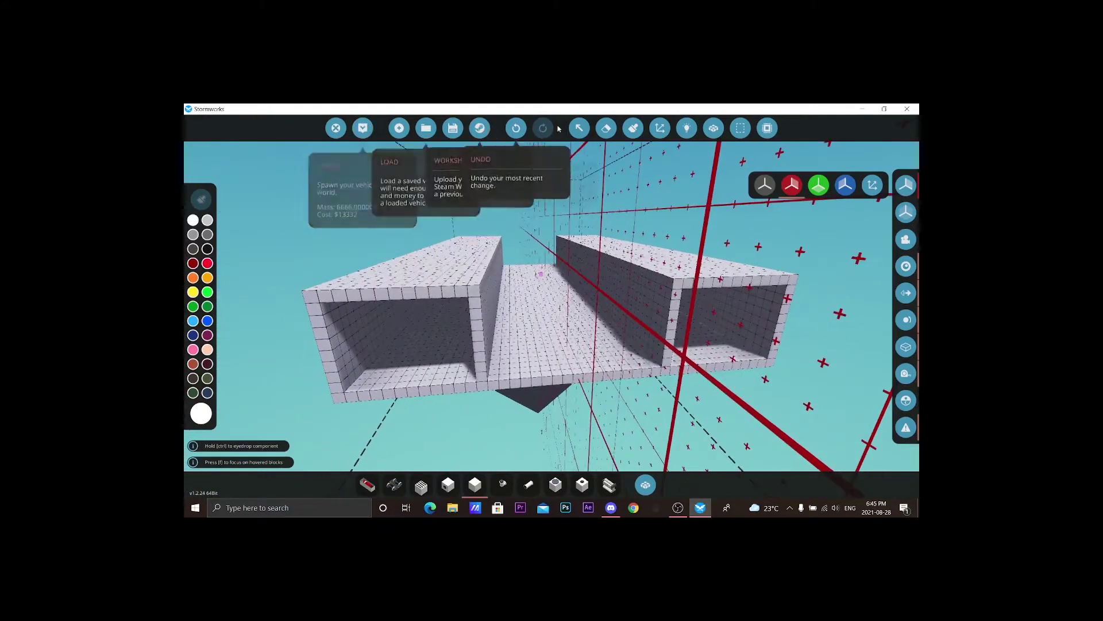
click(517, 128)
click(516, 127)
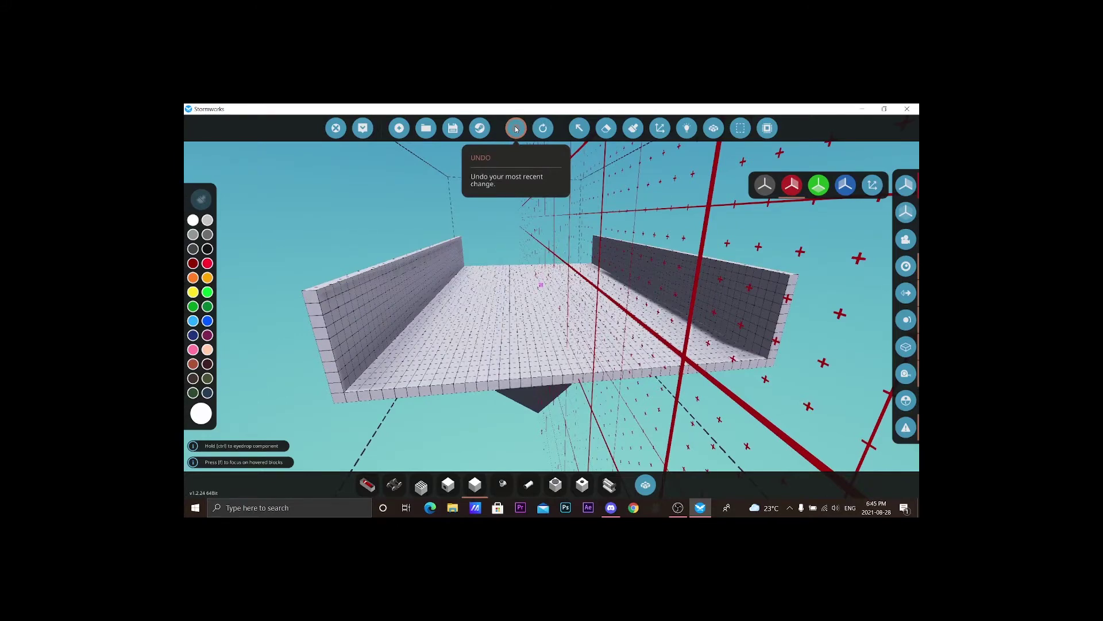
key(w)
key(s)
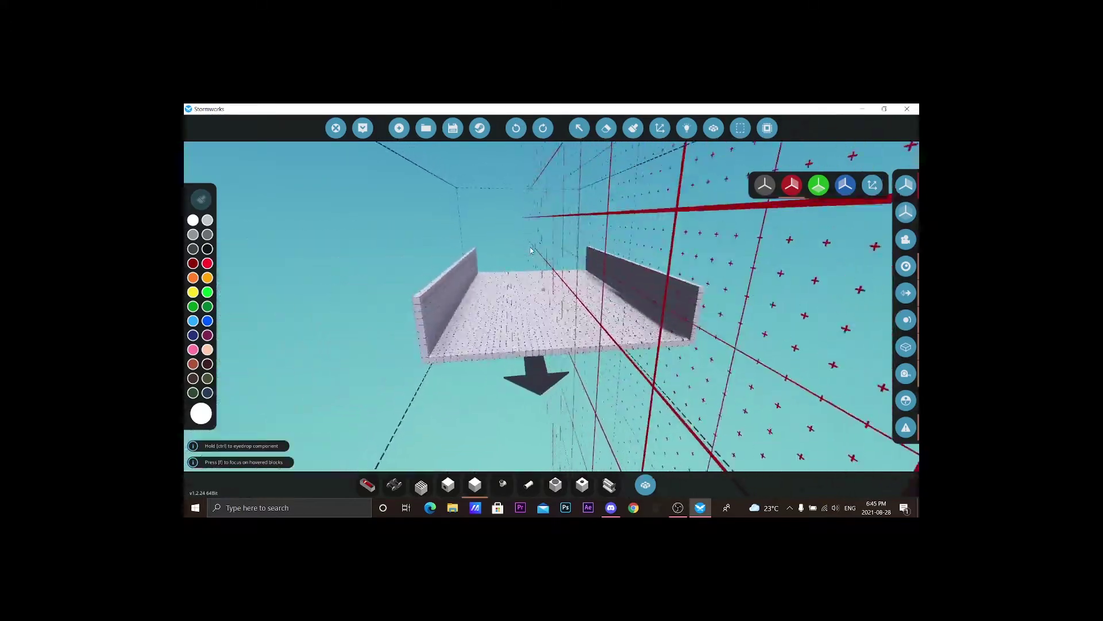
key(w)
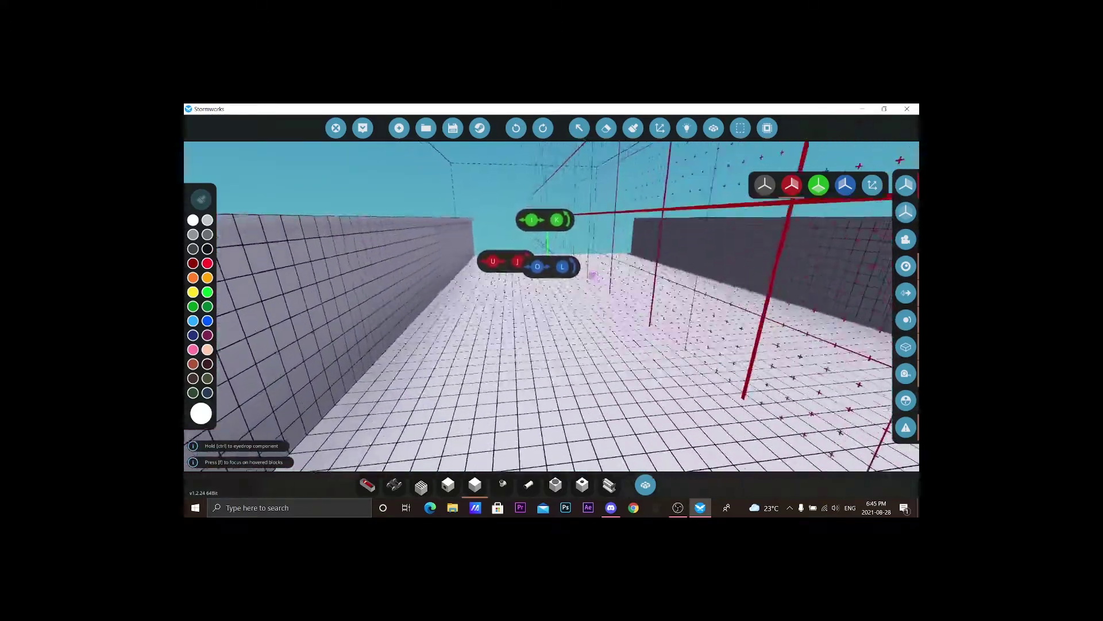
key(w)
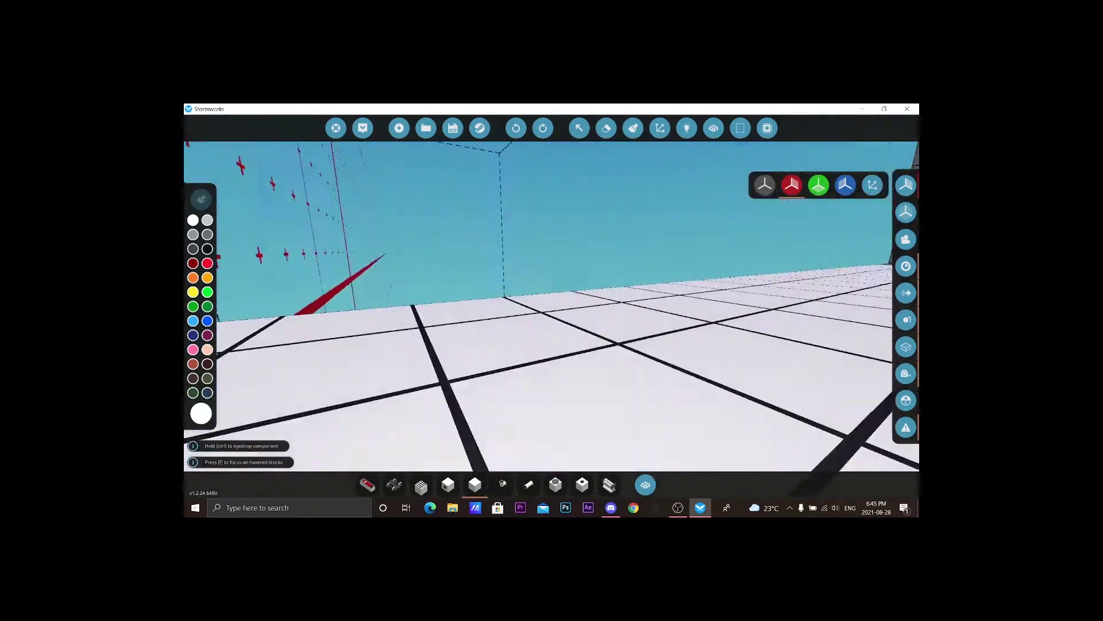
key(s)
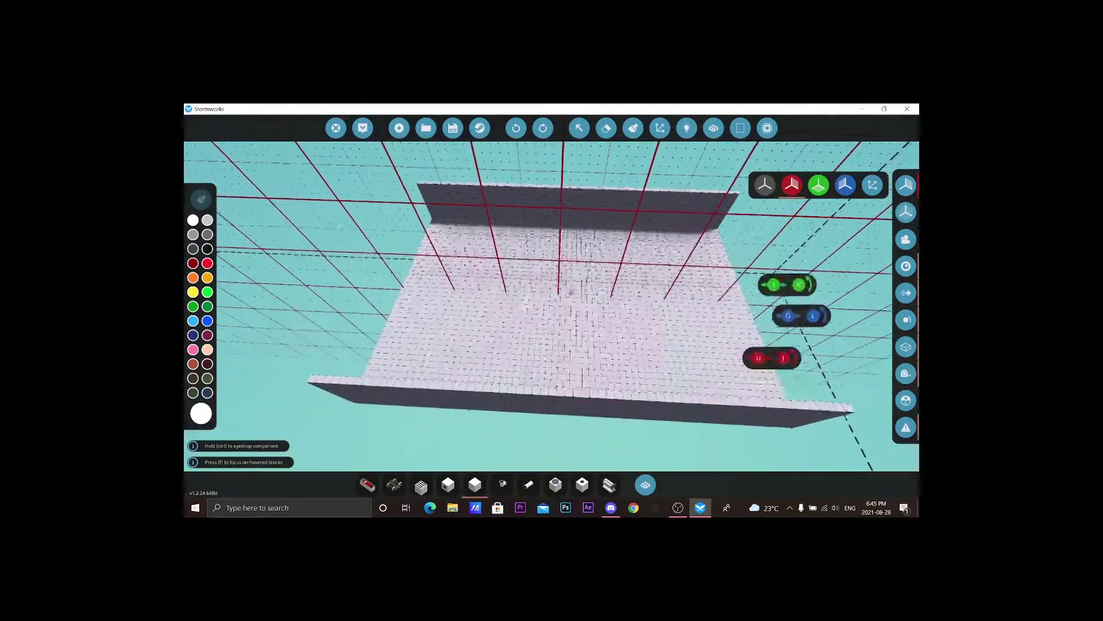
Check the size of a large engine against the hull floor at the open end
key(w)
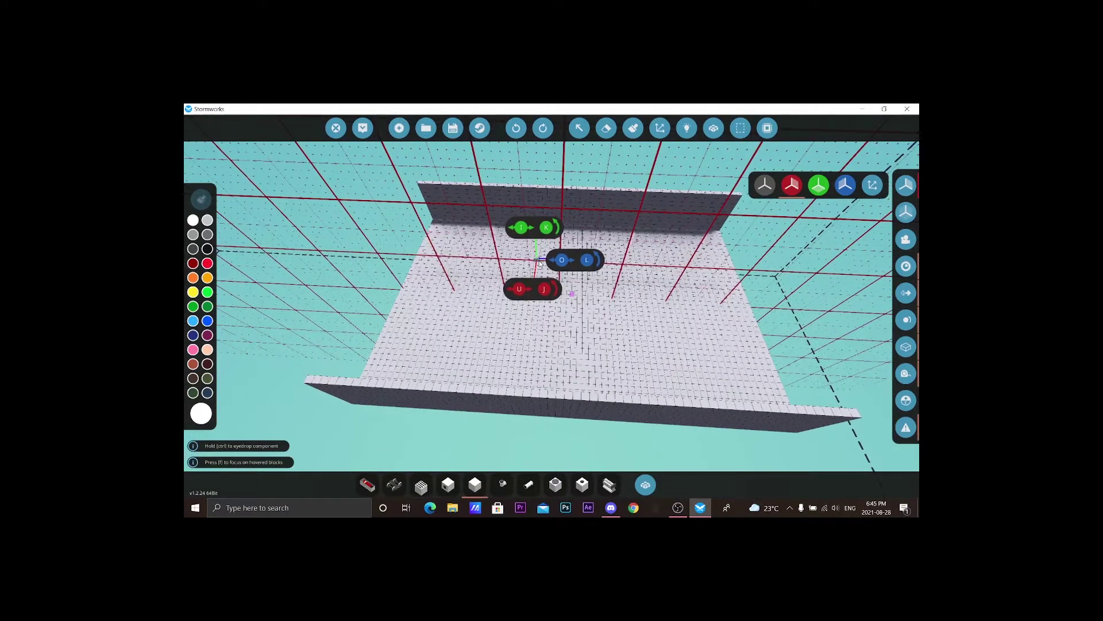
key(a)
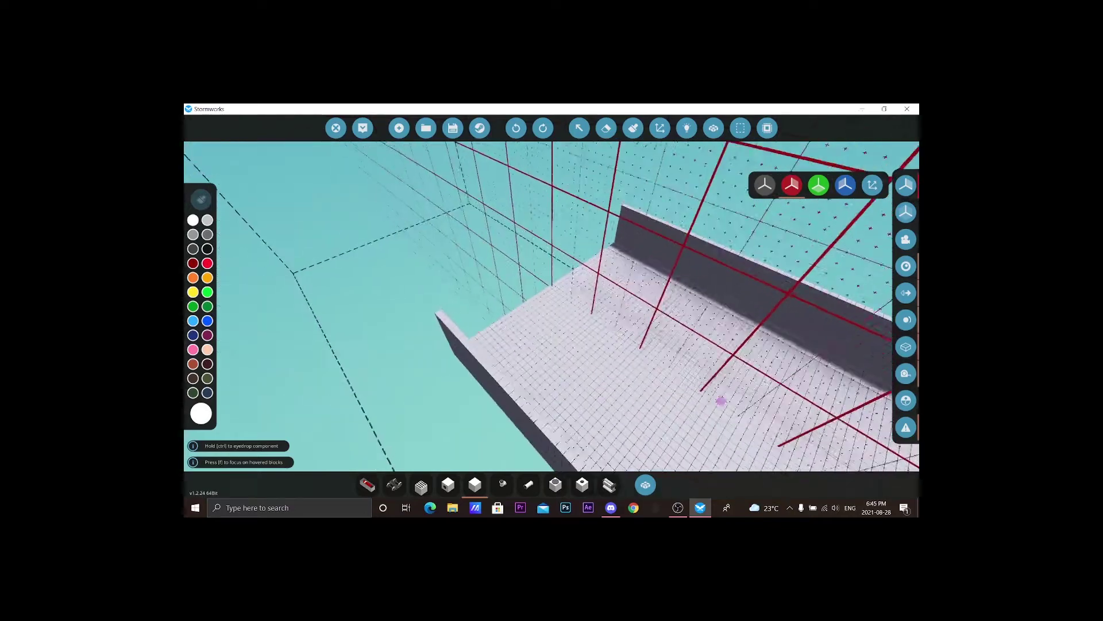
key(d)
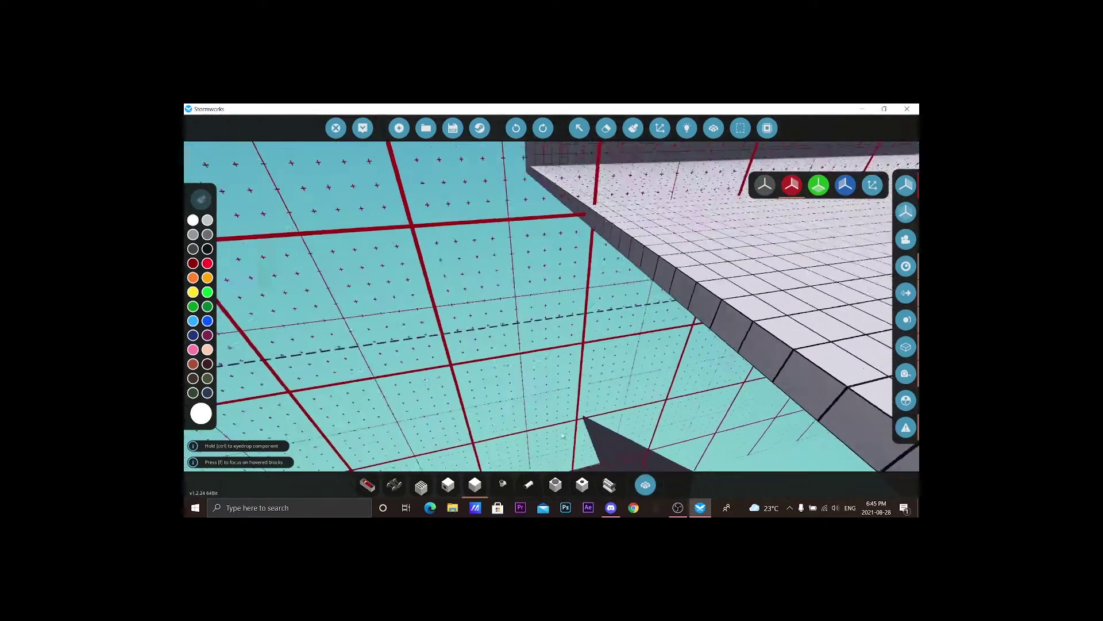
key(0)
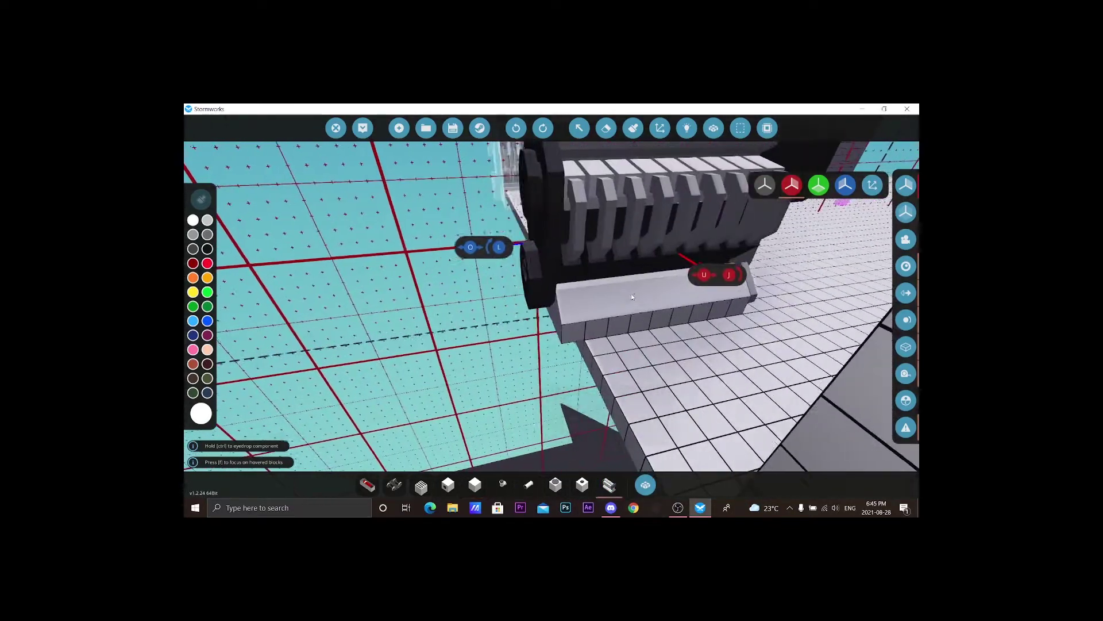
key(w)
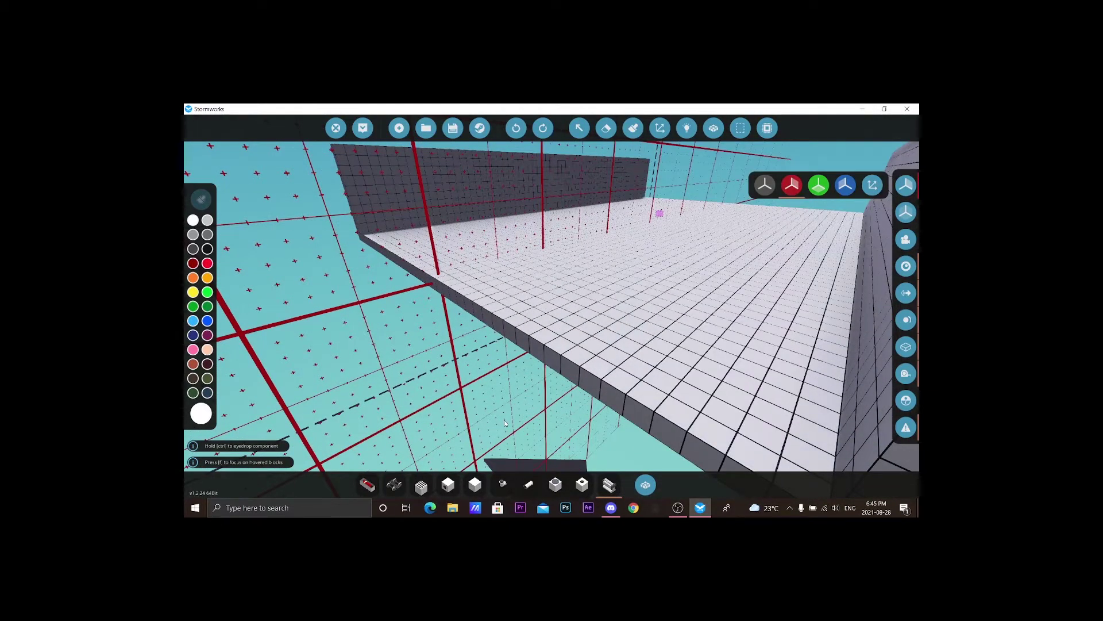
Try 2x2 inverse pyramid blocks at the lower corners of the hull's open end
click(640, 493)
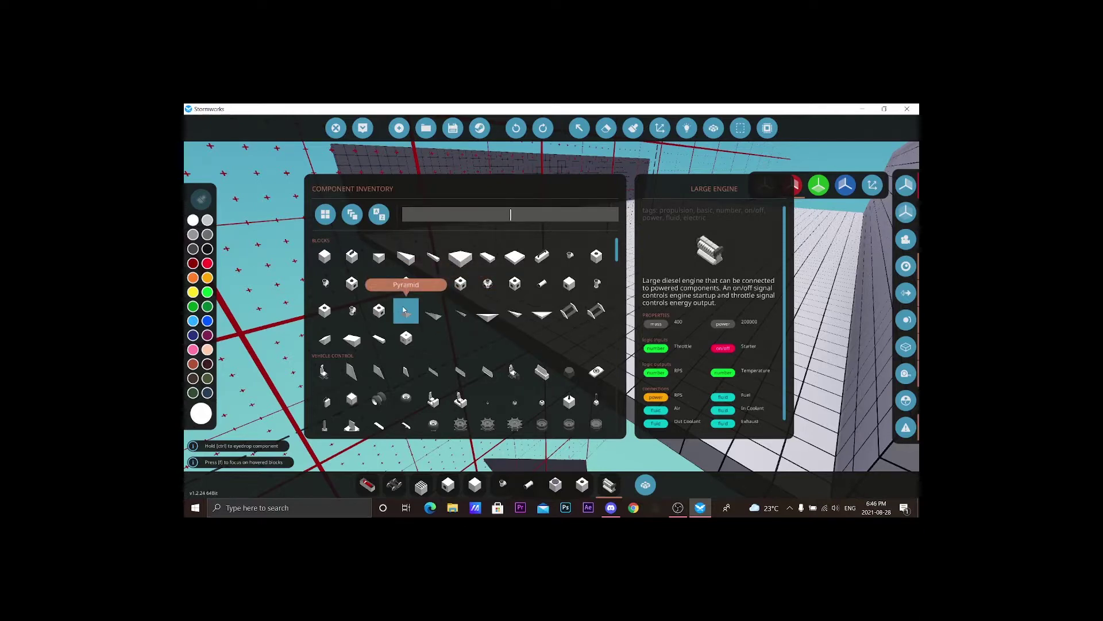
click(460, 256)
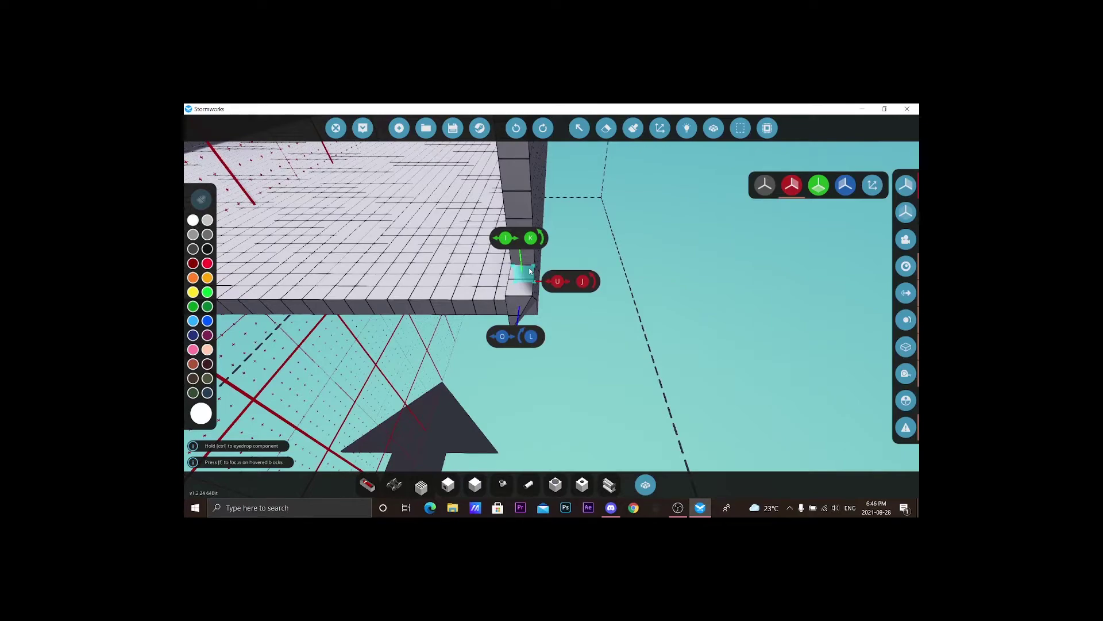
key(w)
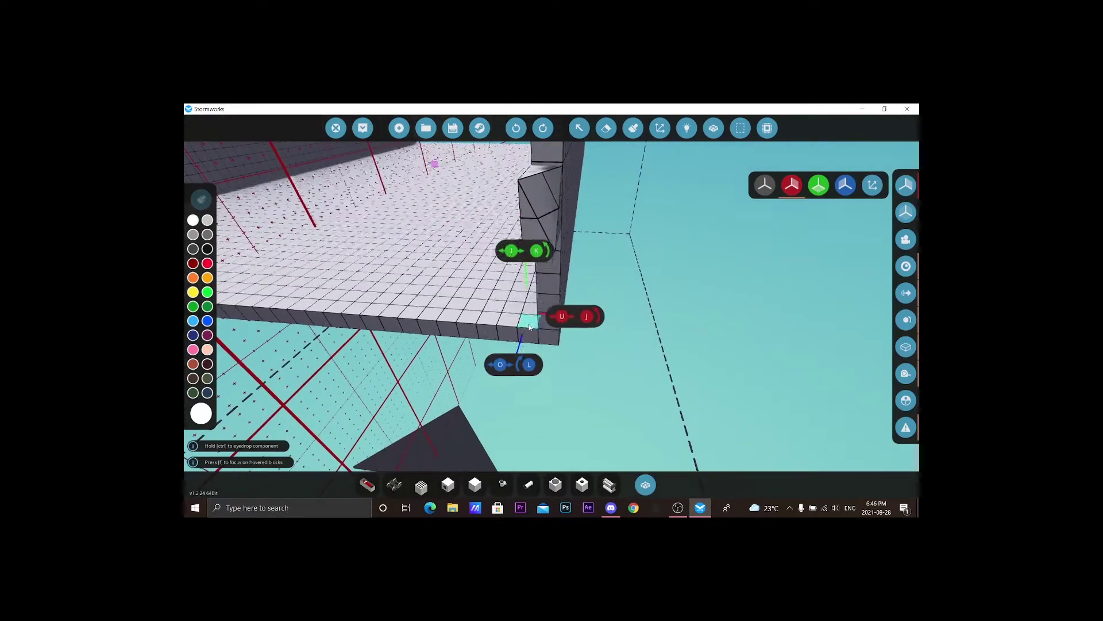
drag(546, 311, 559, 336)
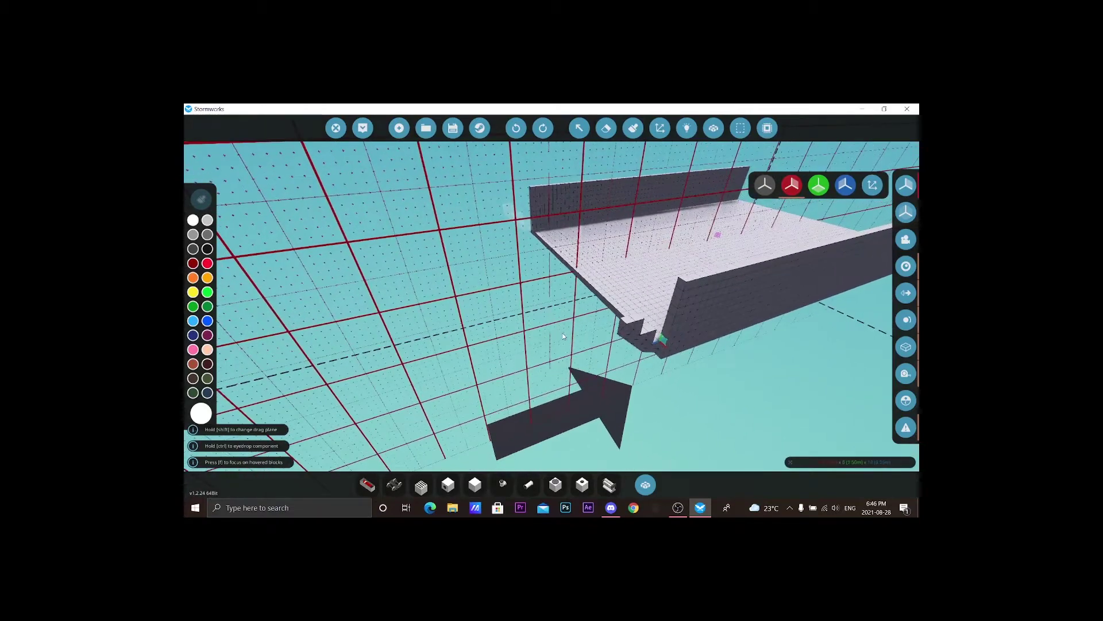
key(w)
drag(444, 297, 382, 299)
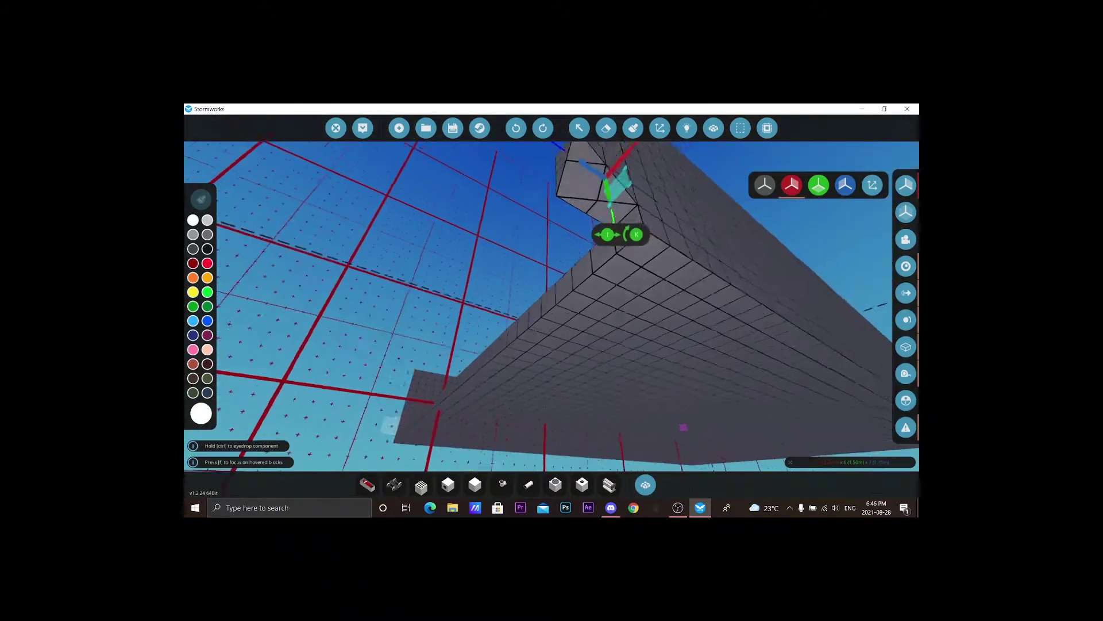
drag(332, 271, 332, 271)
drag(199, 224, 438, 130)
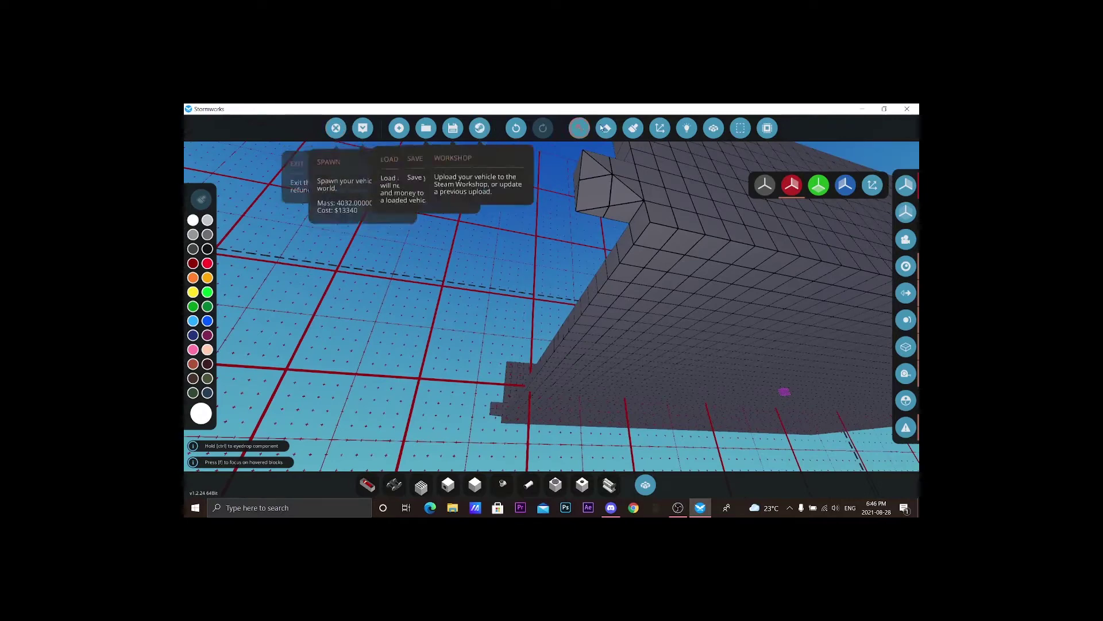
Build mirrored strips of long wedge blocks sloping upward and outward from the floor corners at the hull's open end
click(646, 484)
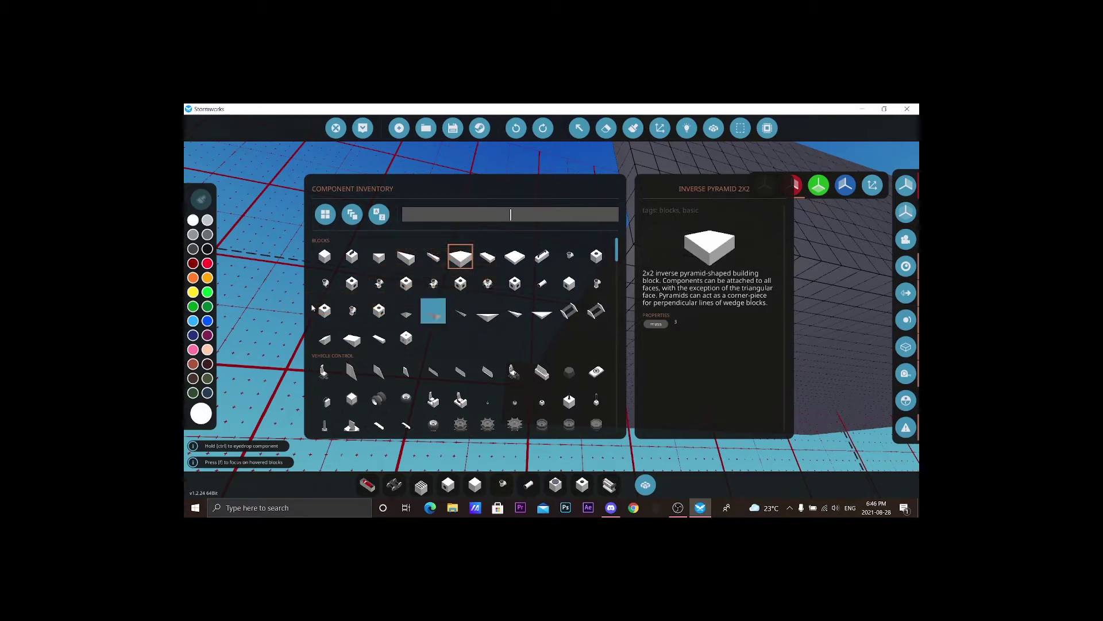
click(386, 336)
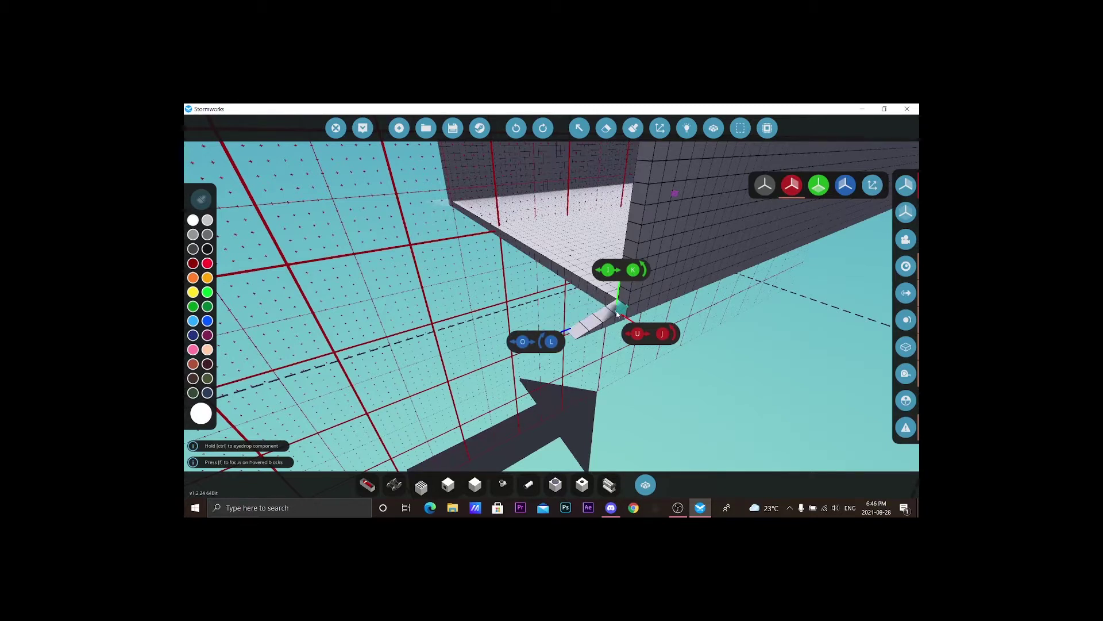
drag(618, 315, 450, 264)
drag(335, 273, 489, 288)
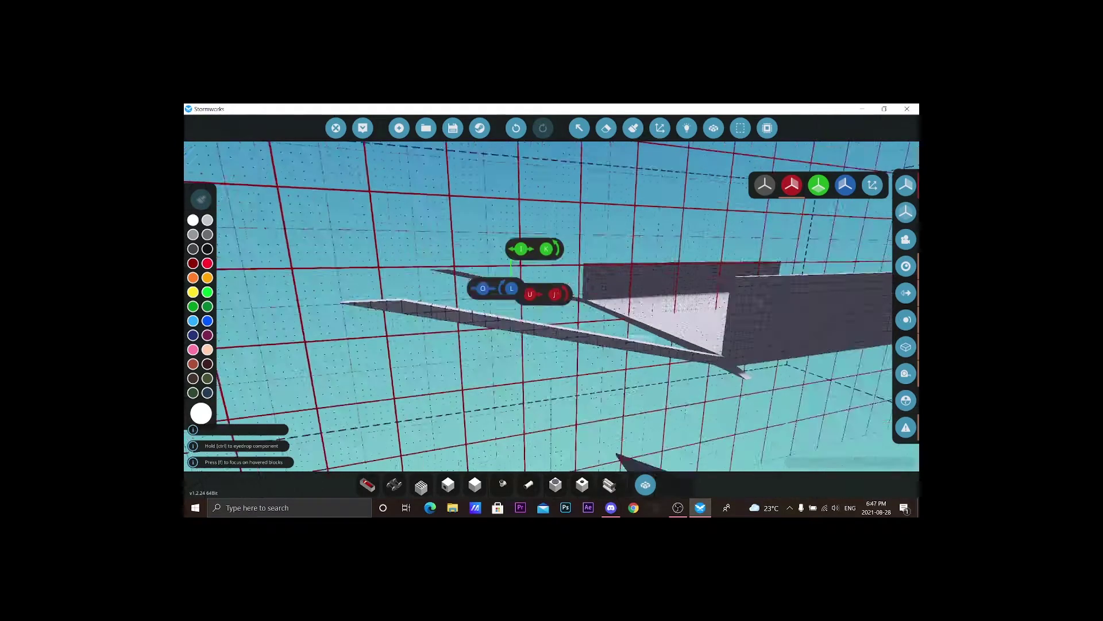
Extend the top edges of both side walls with basic blocks out over the sloped wedge strips
click(475, 485)
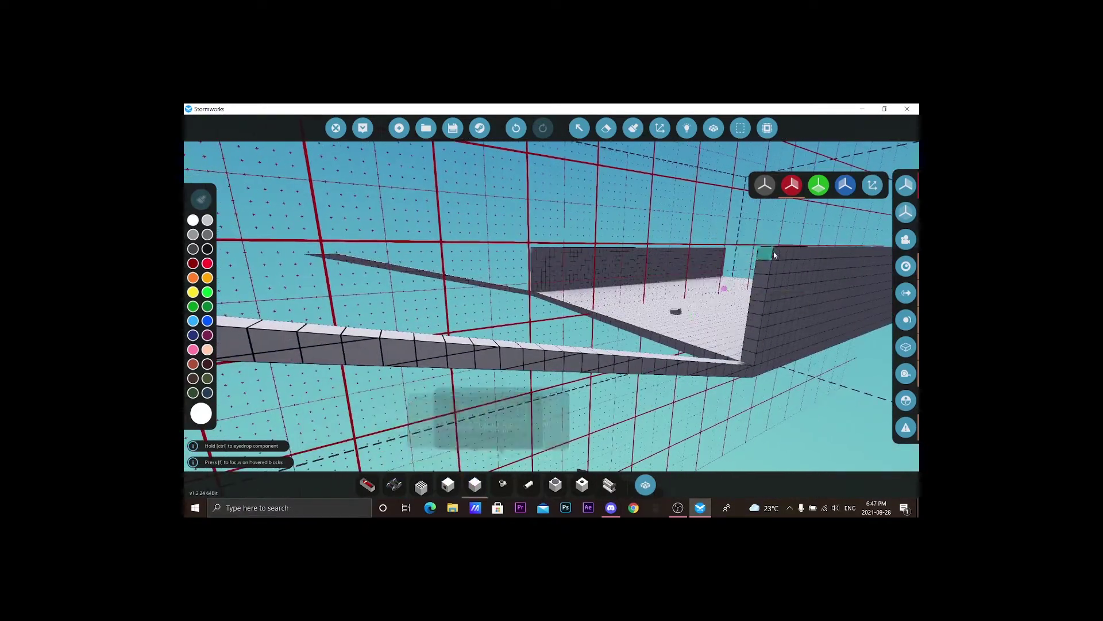
drag(762, 258, 593, 259)
drag(681, 251, 734, 251)
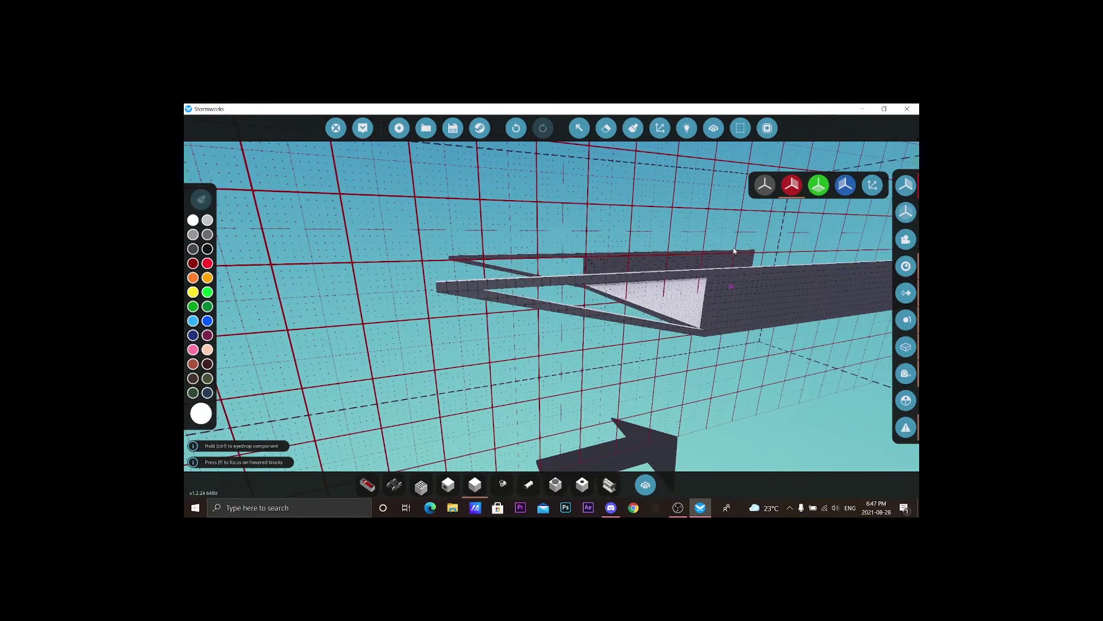
key(w)
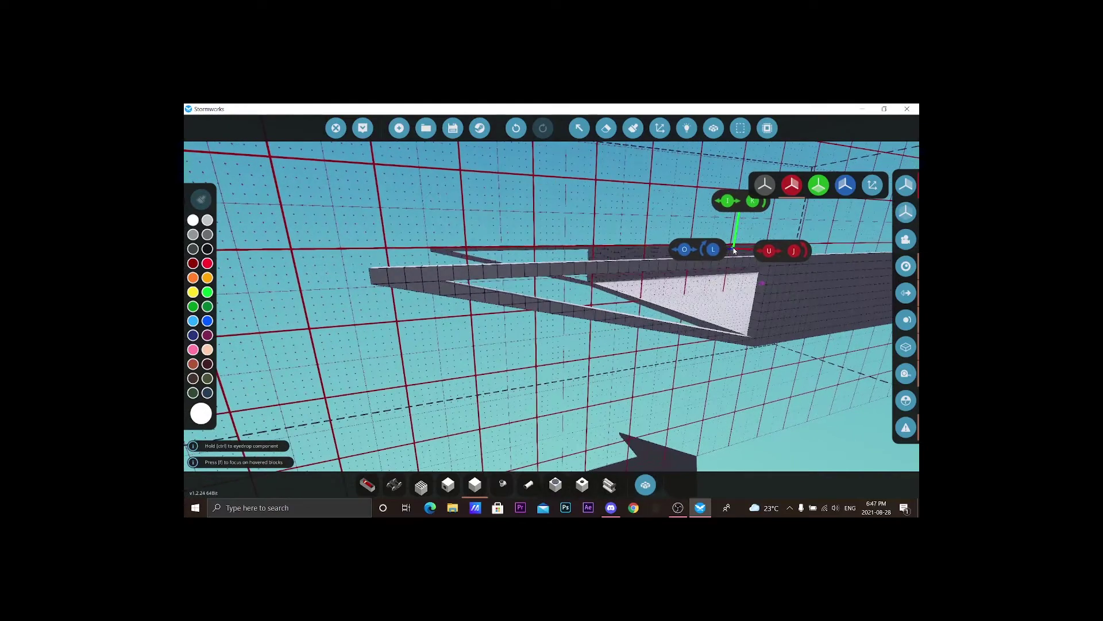
key(s)
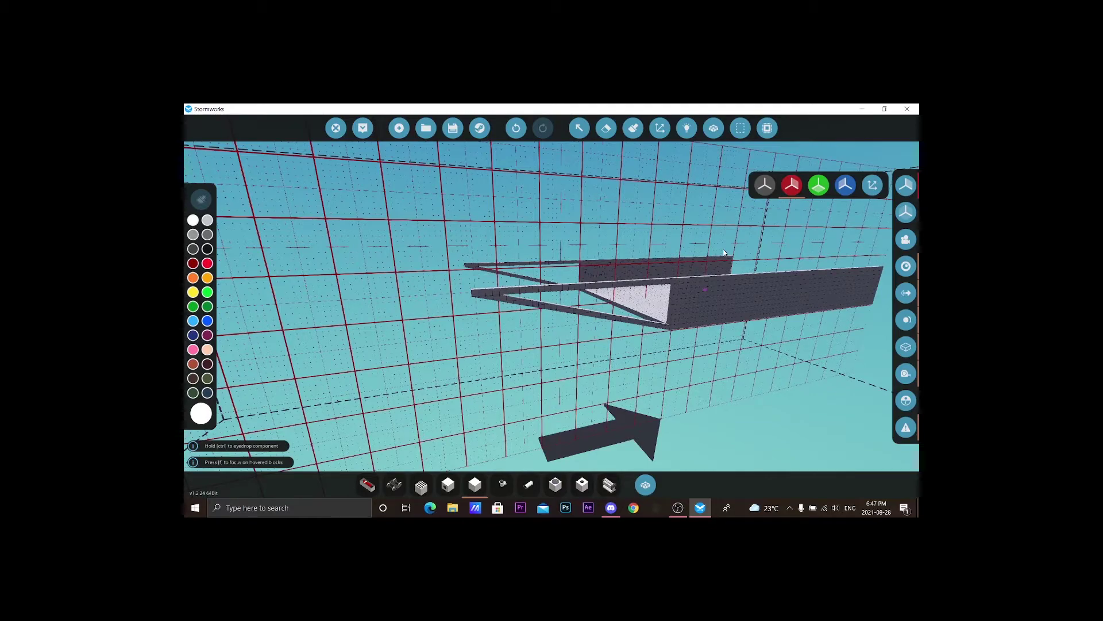
key(w)
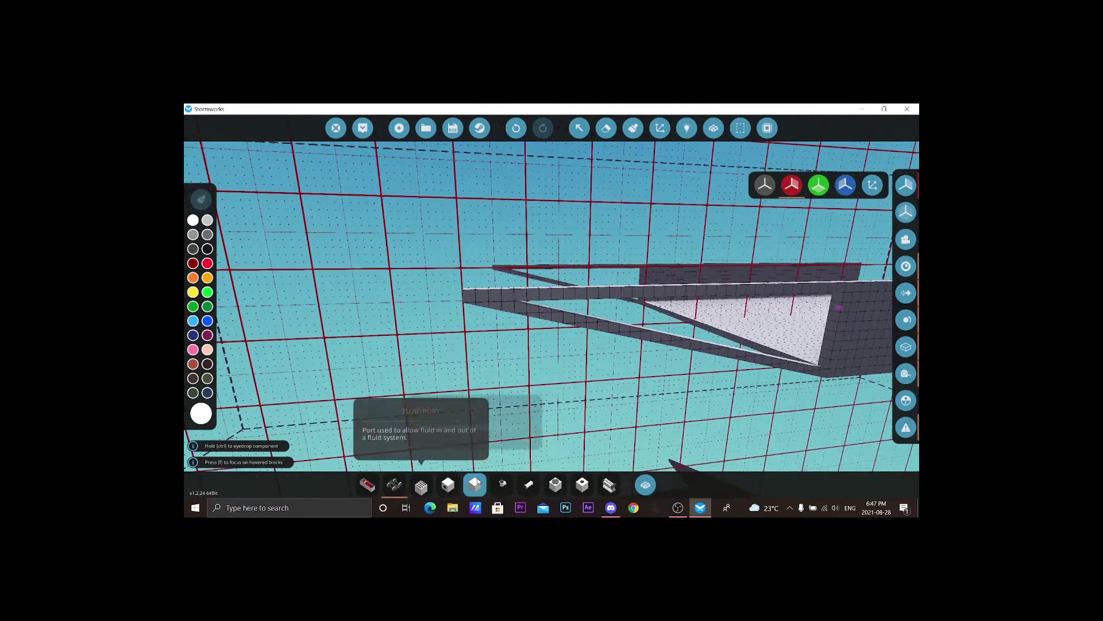
Add basic blocks at the tips of the sloped strips and build up the extended side walls above them
click(476, 483)
click(509, 398)
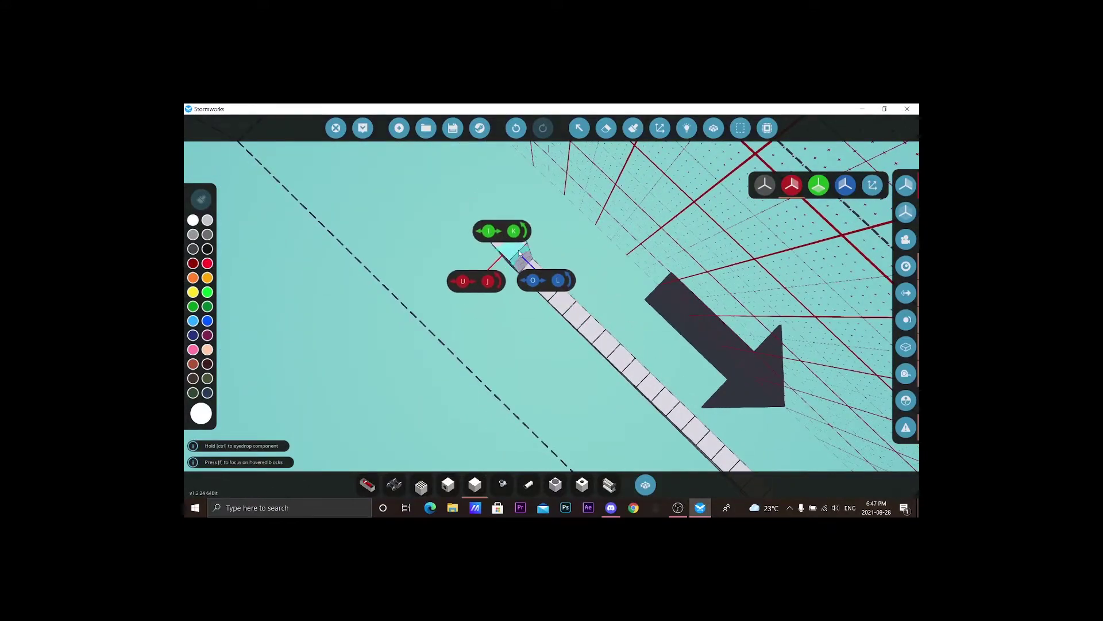
click(510, 230)
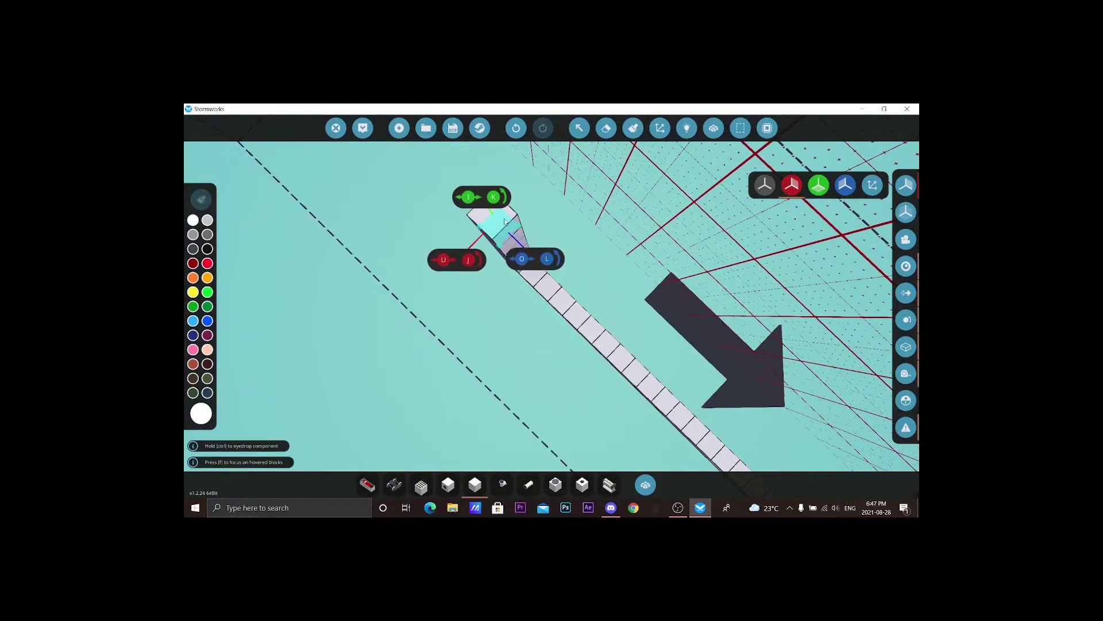
drag(505, 222, 477, 187)
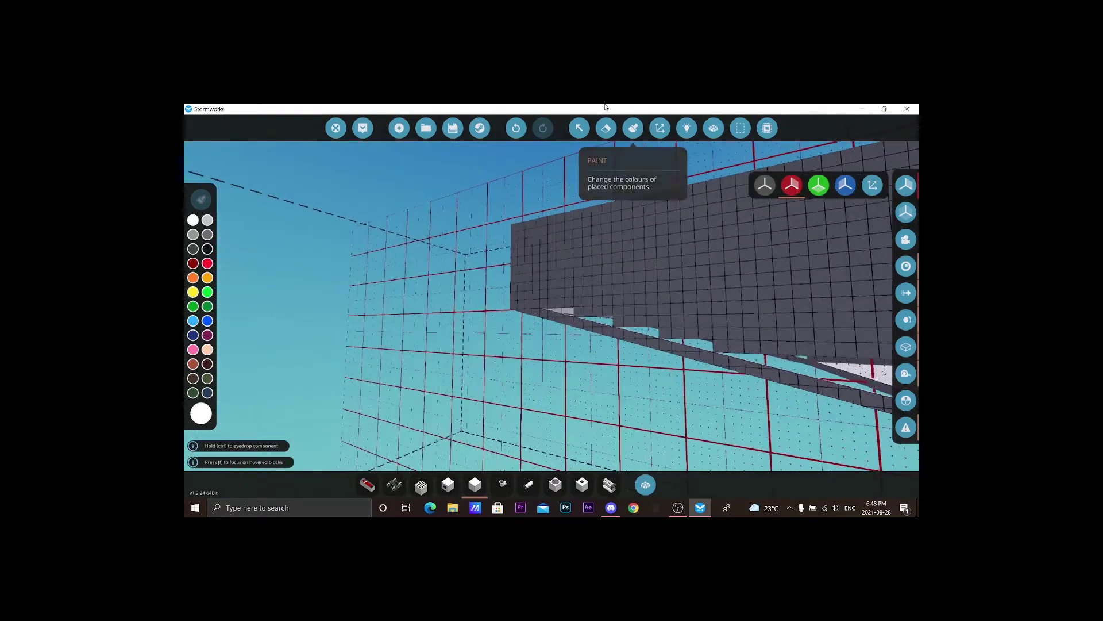
Erase the stepped rows of basic blocks filling the gap between the extended side walls and the sloped strips
key(w)
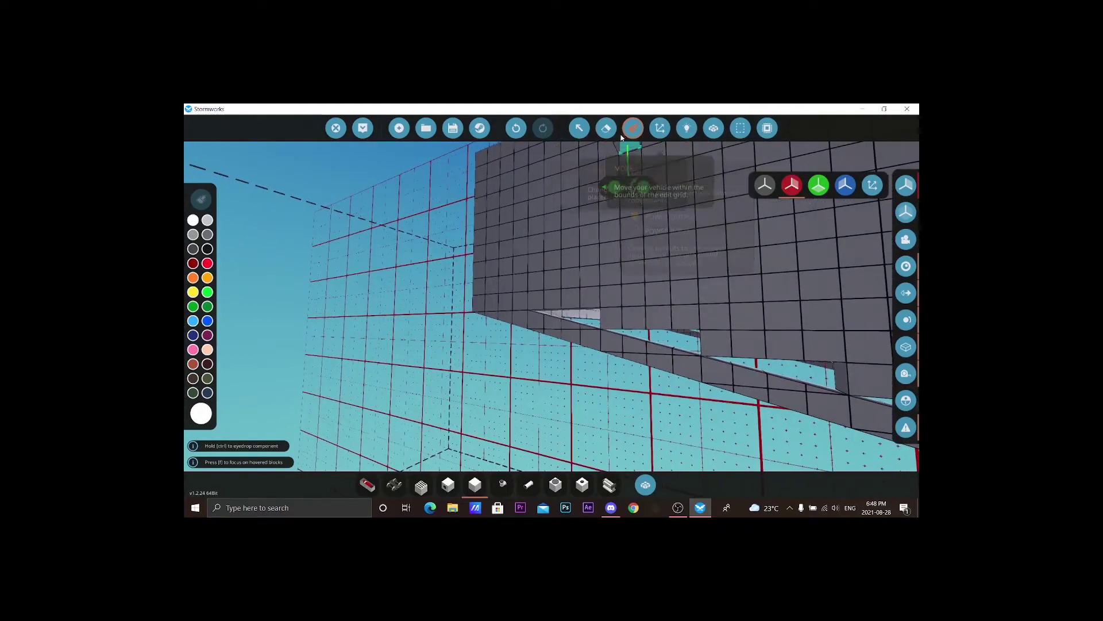
click(609, 133)
key(w)
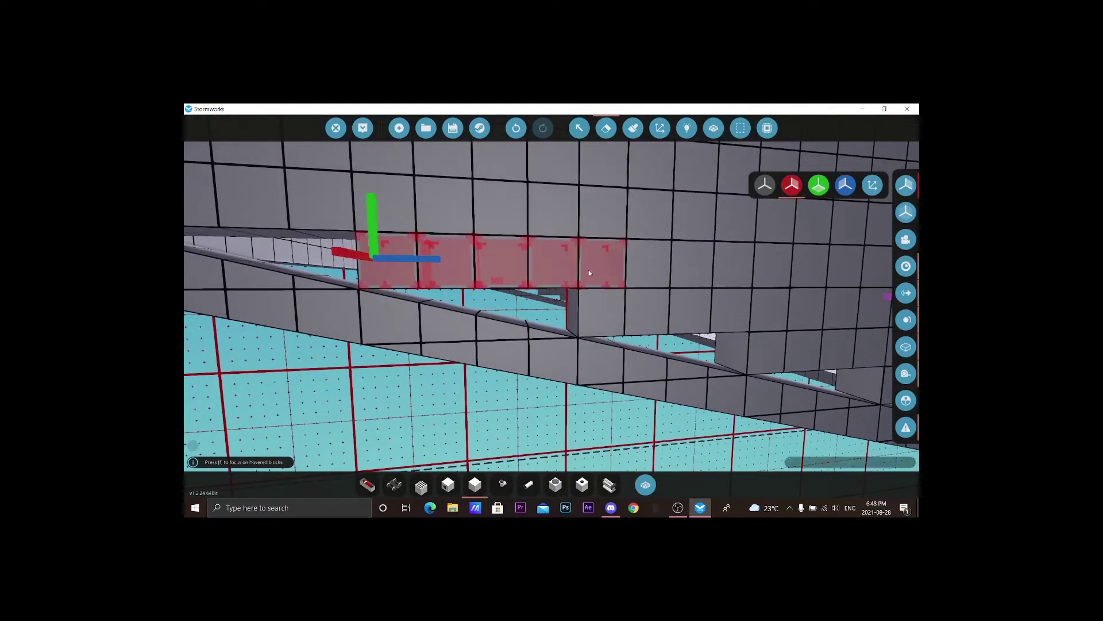
key(s)
mouse_move(589, 273)
mouse_down()
mouse_move(682, 285)
mouse_move(678, 313)
mouse_move(693, 299)
mouse_move(674, 274)
mouse_move(543, 289)
mouse_move(484, 309)
mouse_up()
key(a)
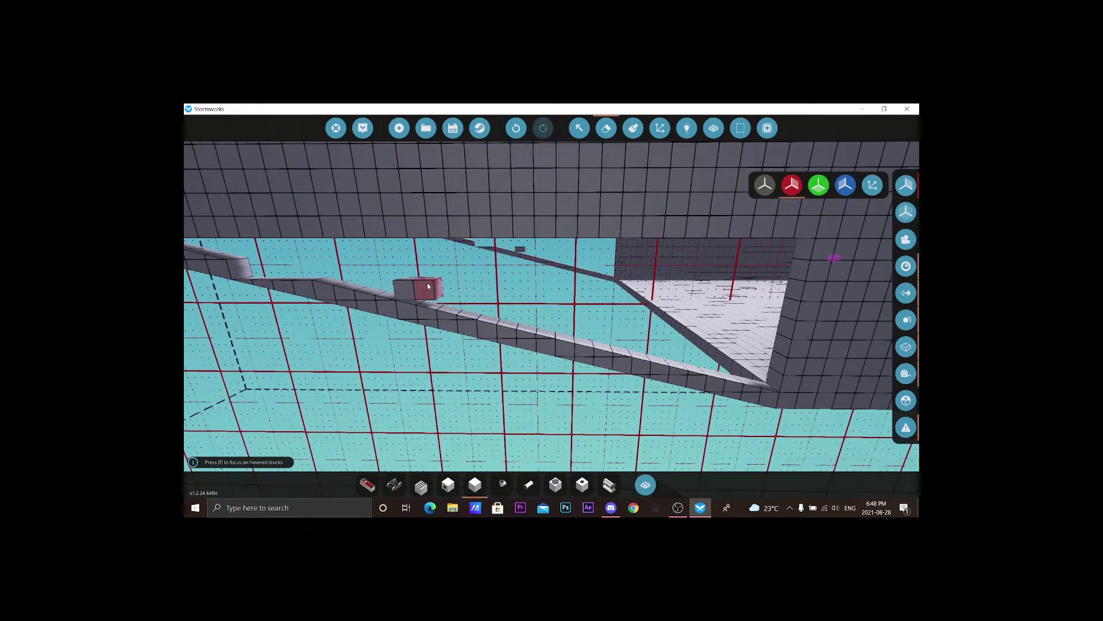
Erase the upper wedges along the sloped strips, keeping the stepped lower row with the slanted underside
key(a)
mouse_move(422, 283)
mouse_down()
mouse_move(443, 282)
mouse_move(339, 243)
mouse_up()
key(d)
mouse_move(569, 304)
mouse_down()
mouse_move(498, 313)
mouse_move(534, 319)
mouse_up()
key(d)
drag(637, 364, 668, 375)
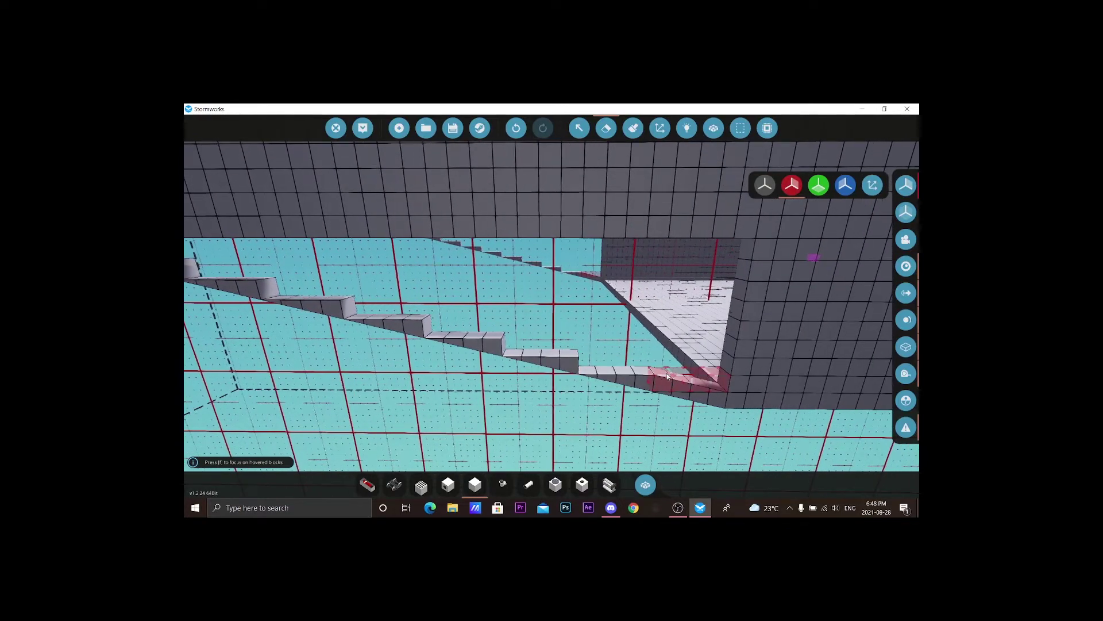
key(a)
Fill the openings between the stepped wedge strips and the side walls above with basic blocks
click(474, 483)
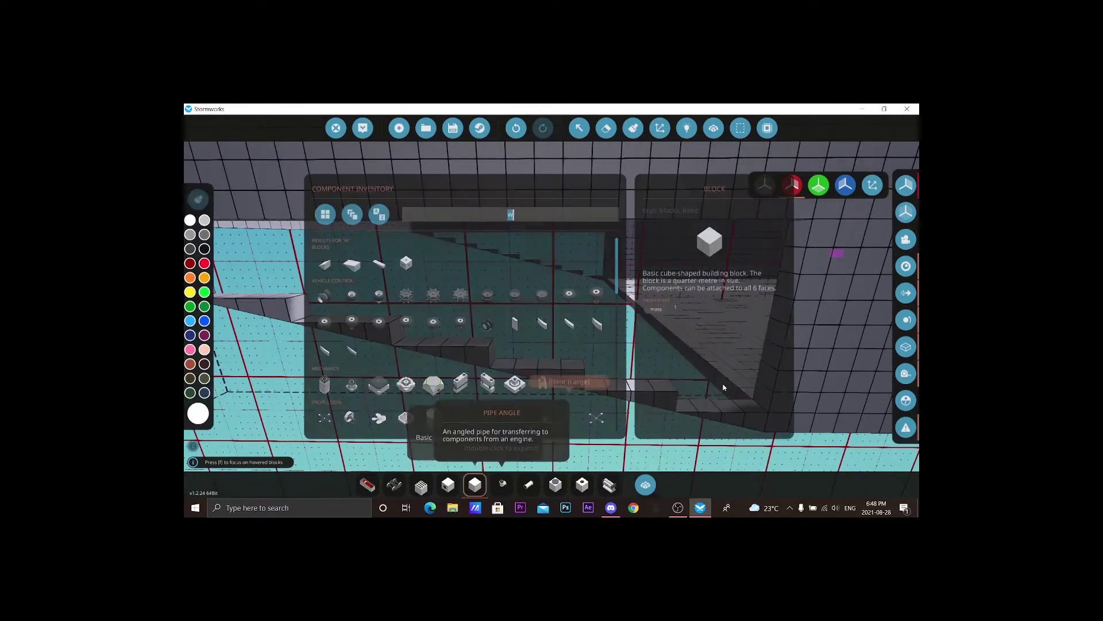
key(Escape)
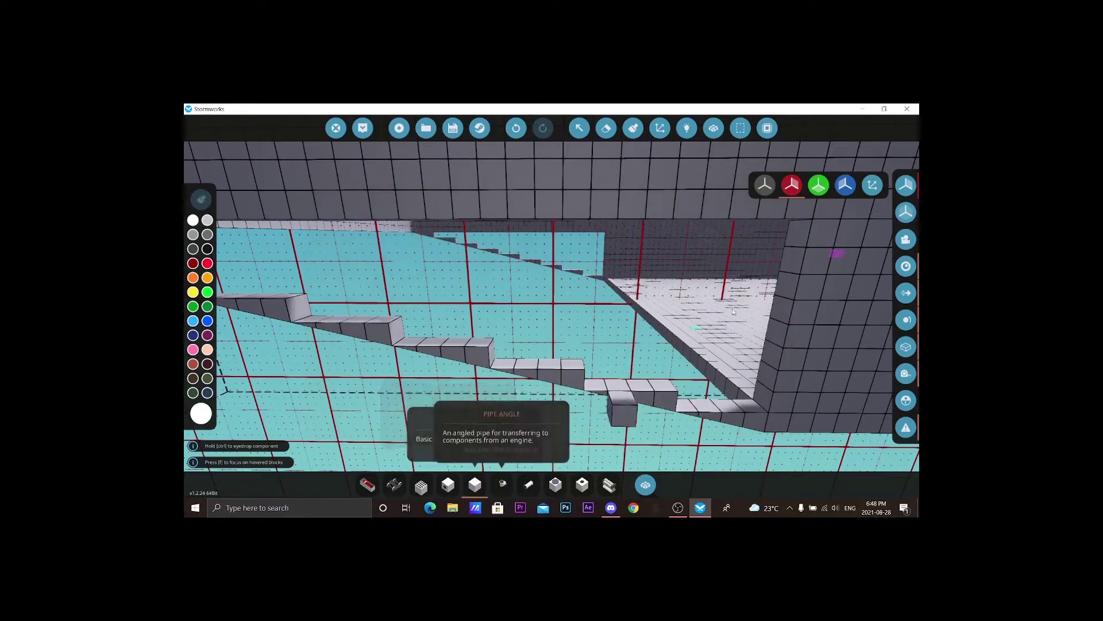
drag(803, 244, 401, 310)
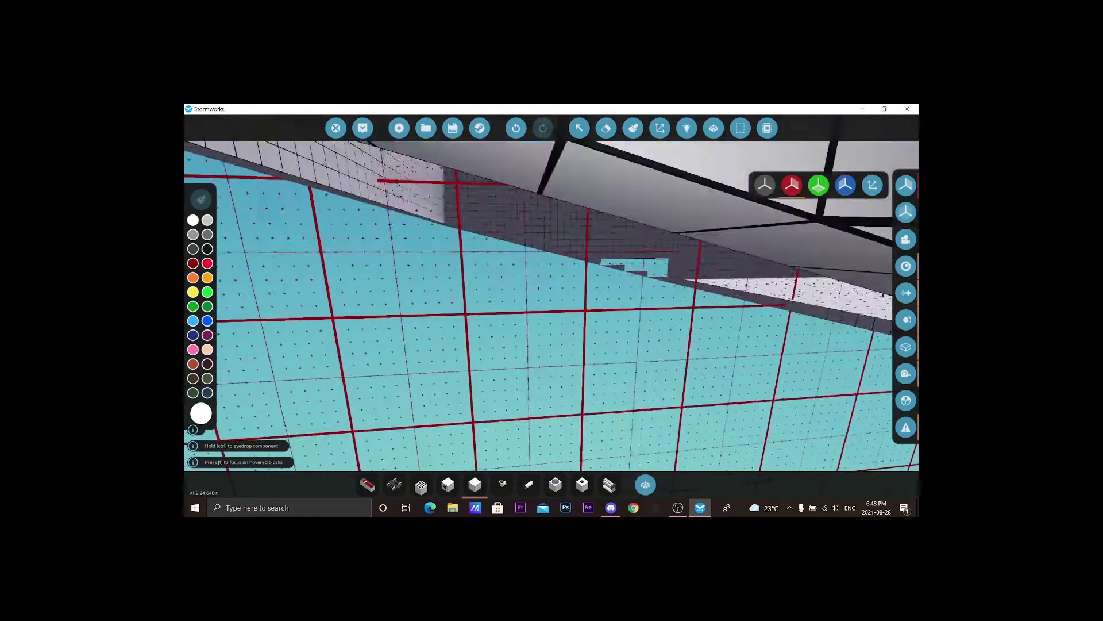
key(w)
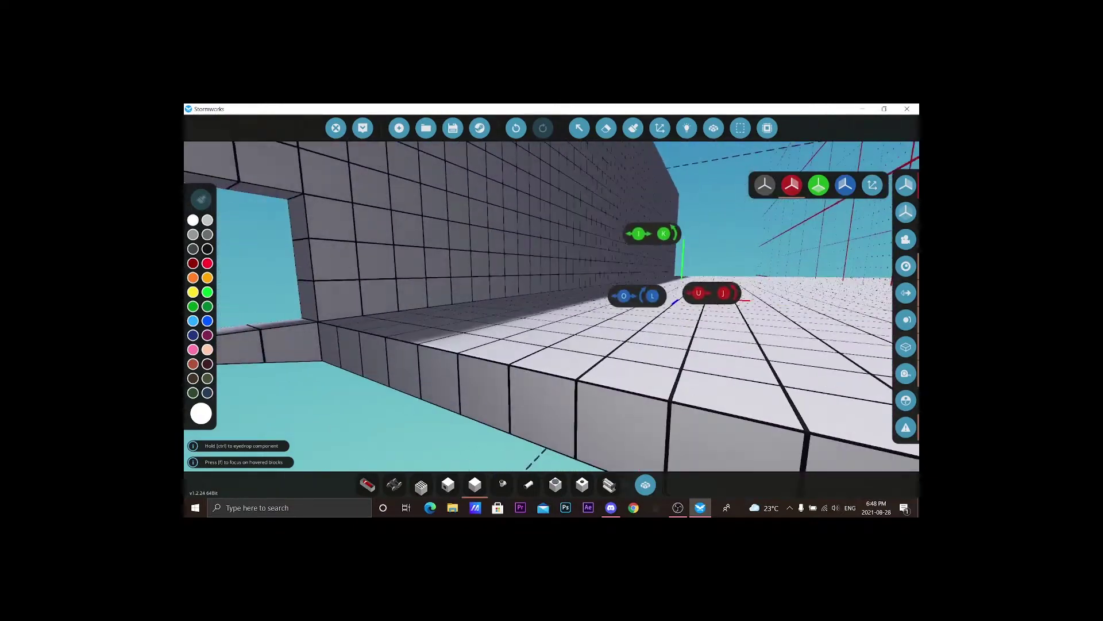
key(s)
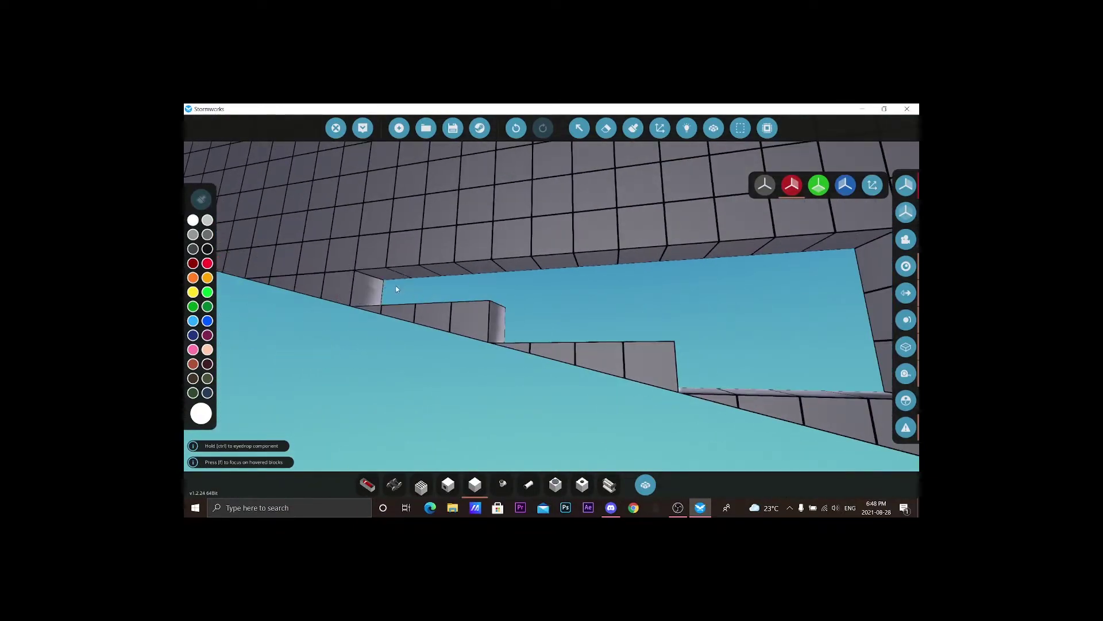
click(912, 377)
key(s)
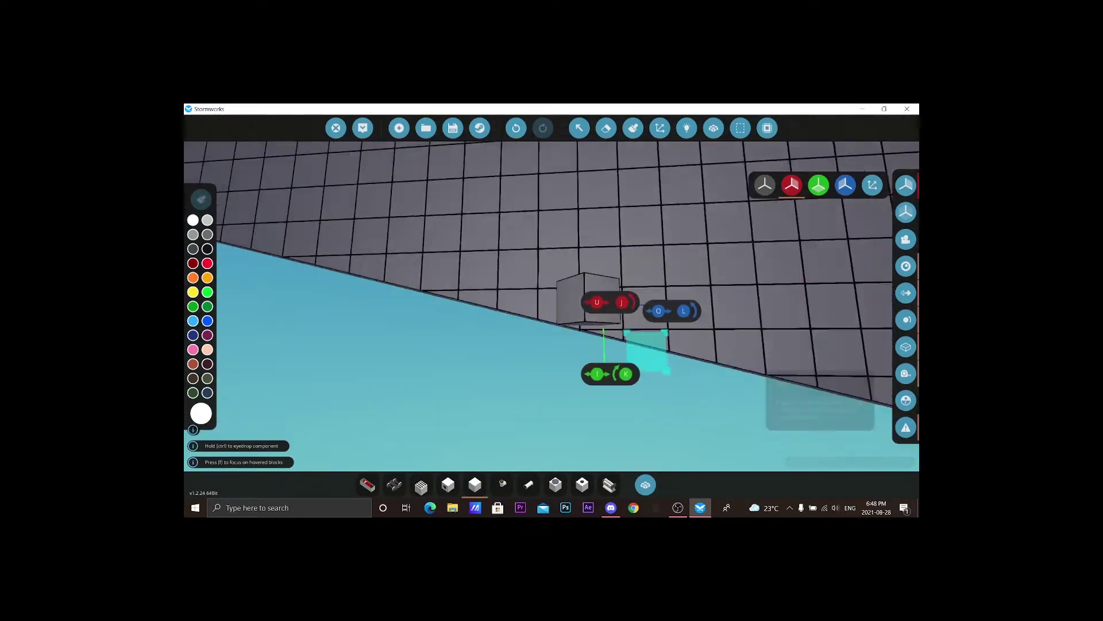
key(s)
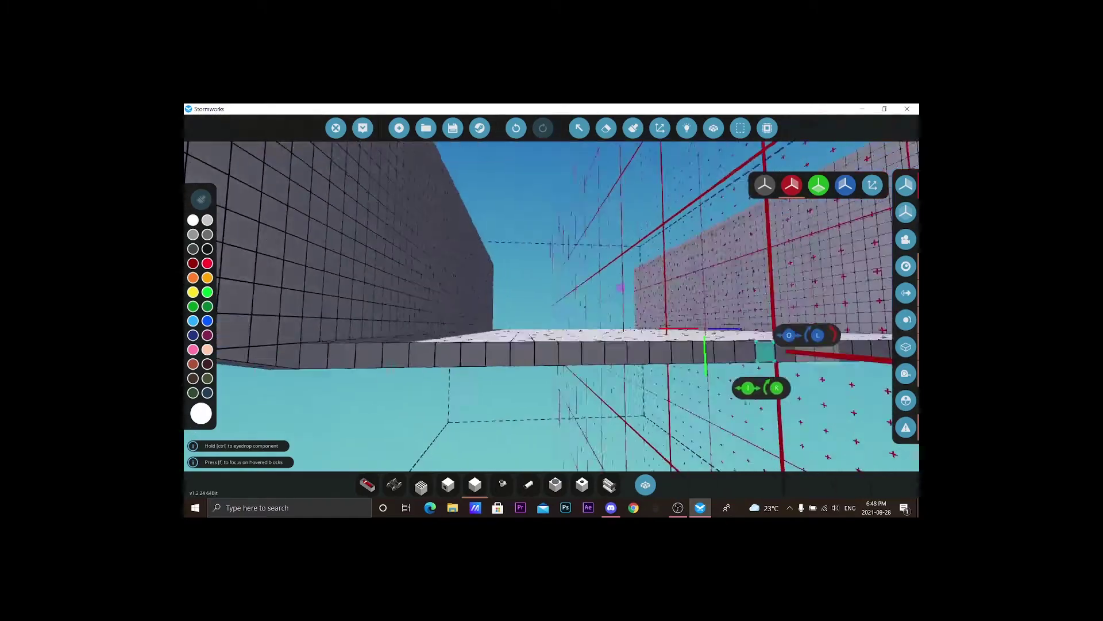
key(a)
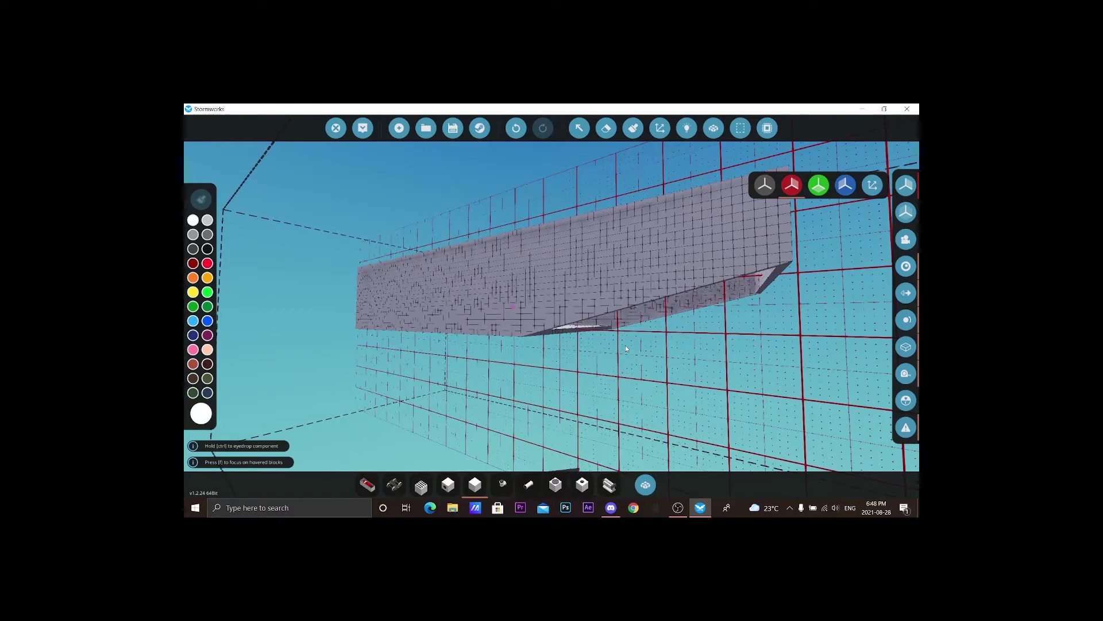
key(w)
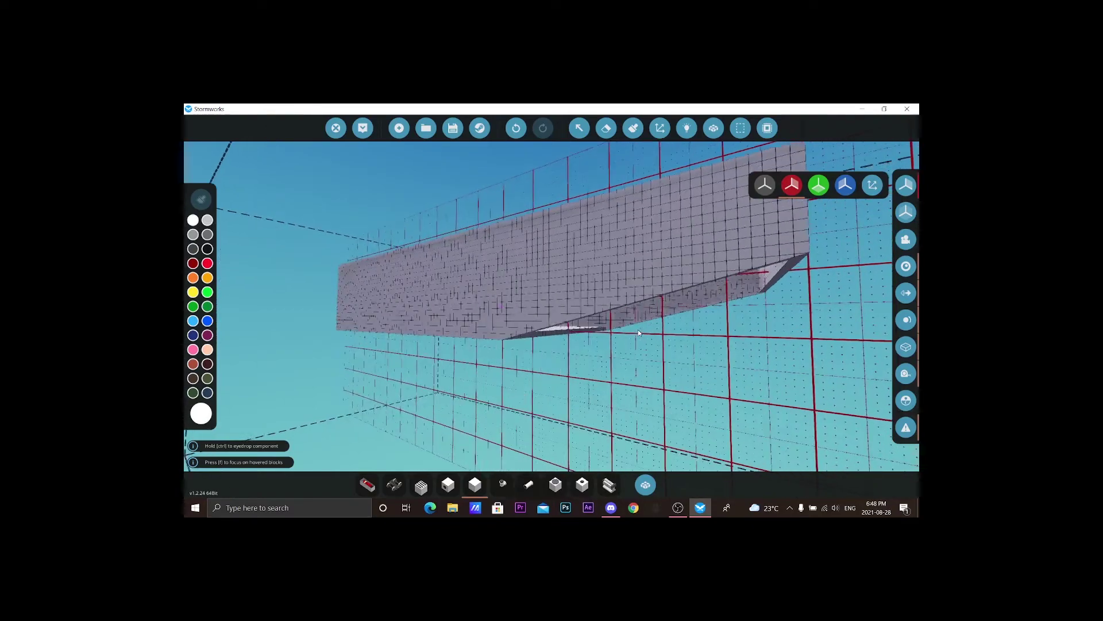
Lay a one-block-thick deck of basic blocks across the full width between the side walls, above the hull floor
key(w)
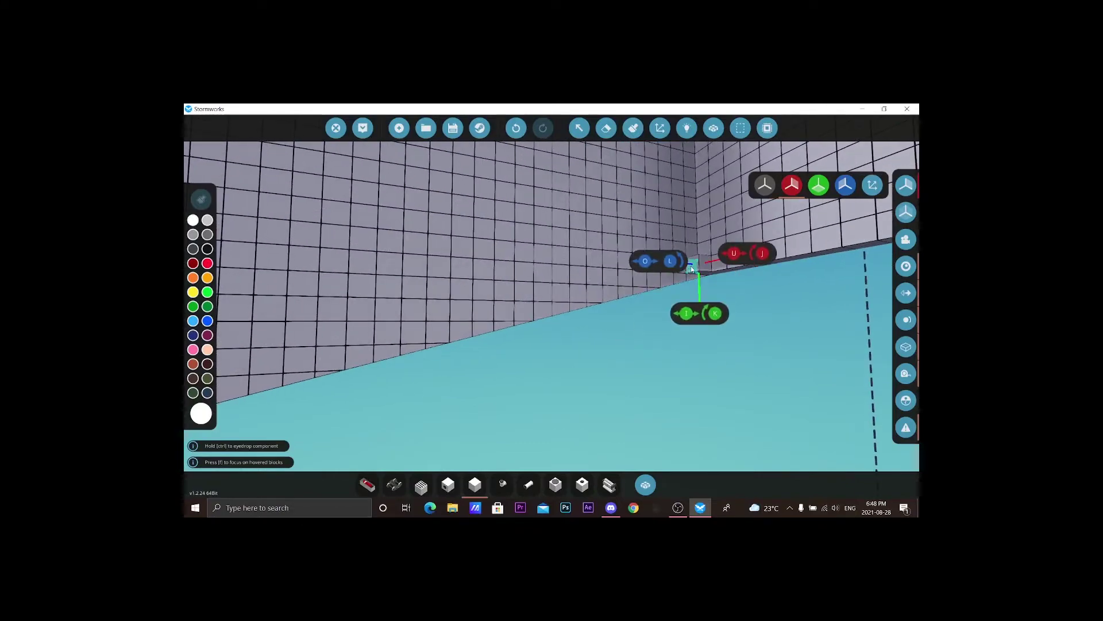
key(w)
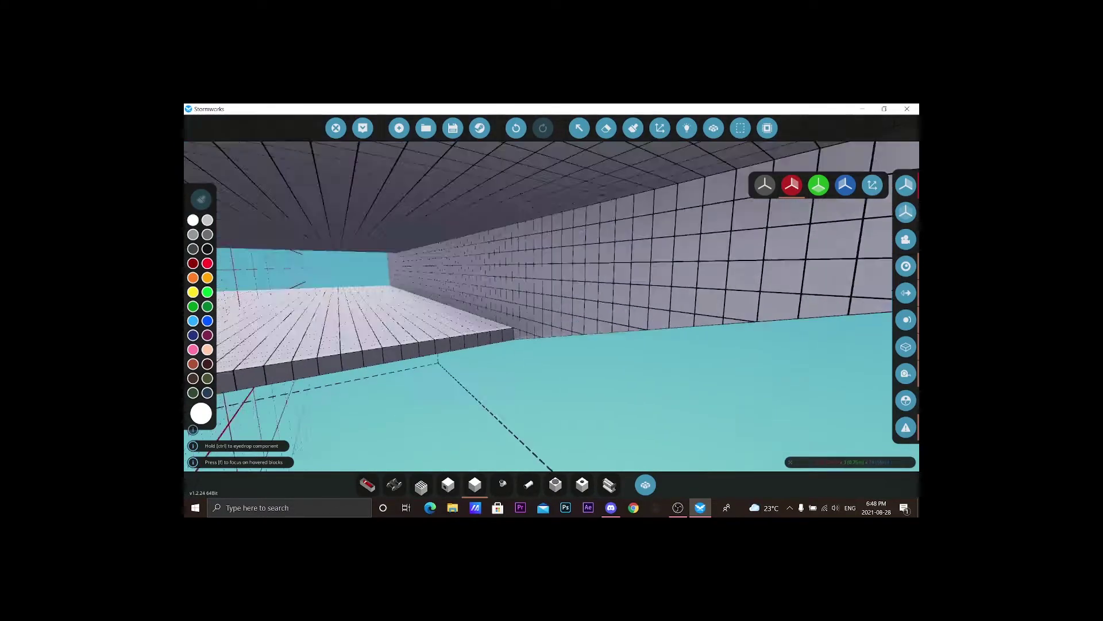
key(w)
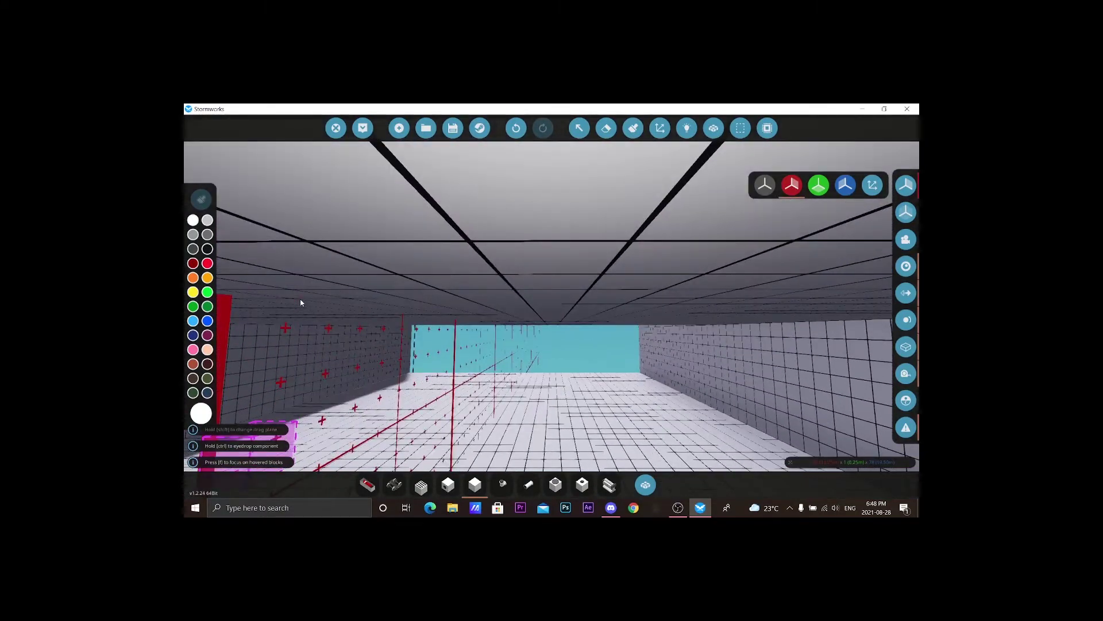
key(s)
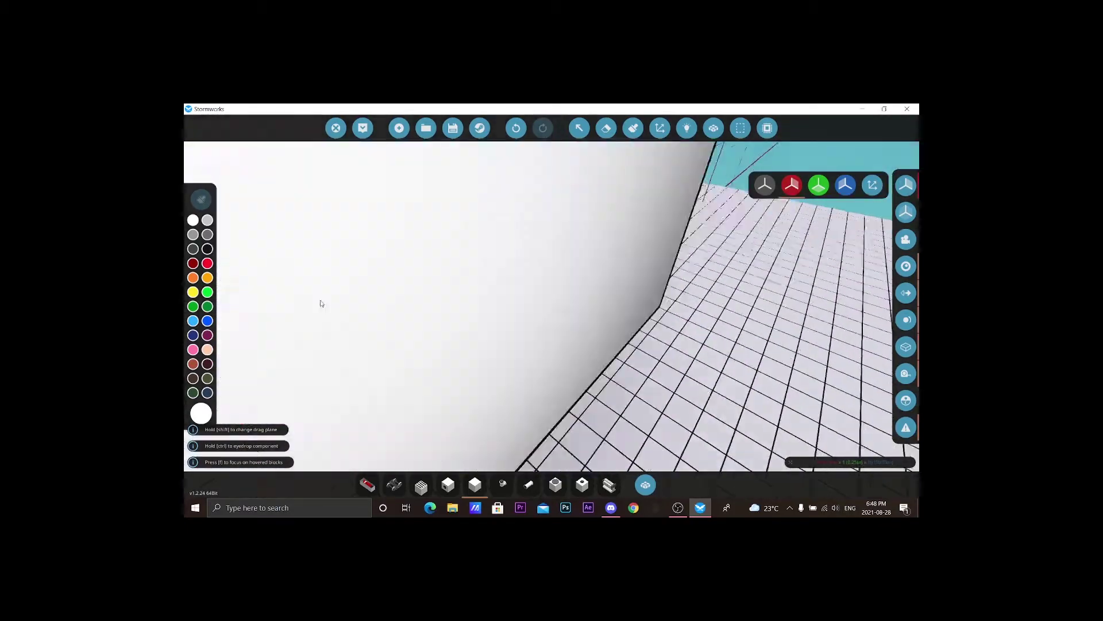
key(s)
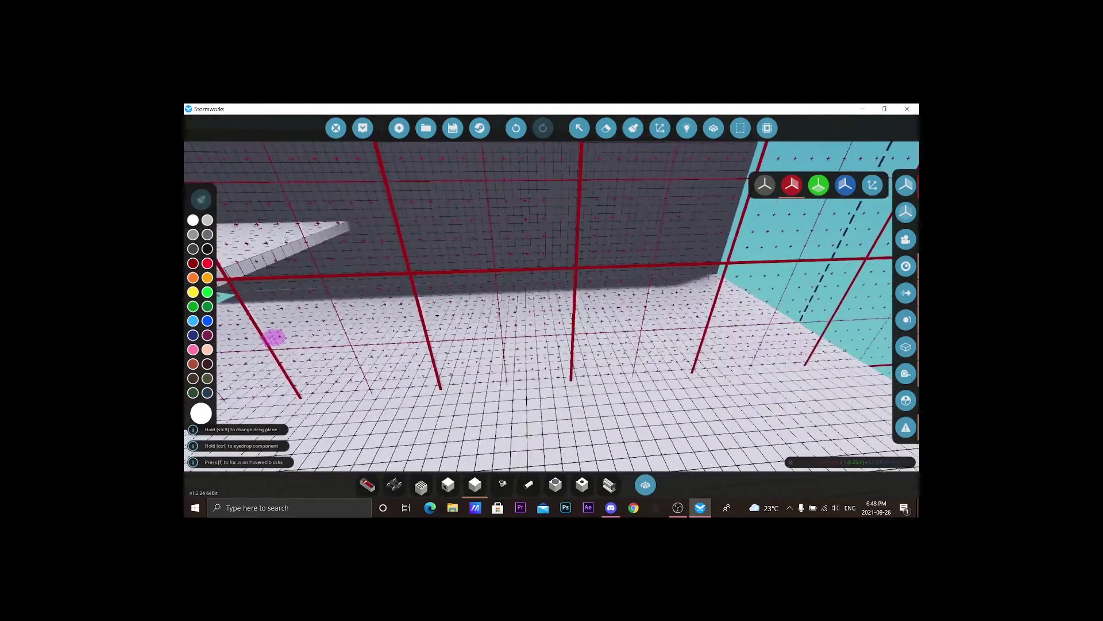
key(s)
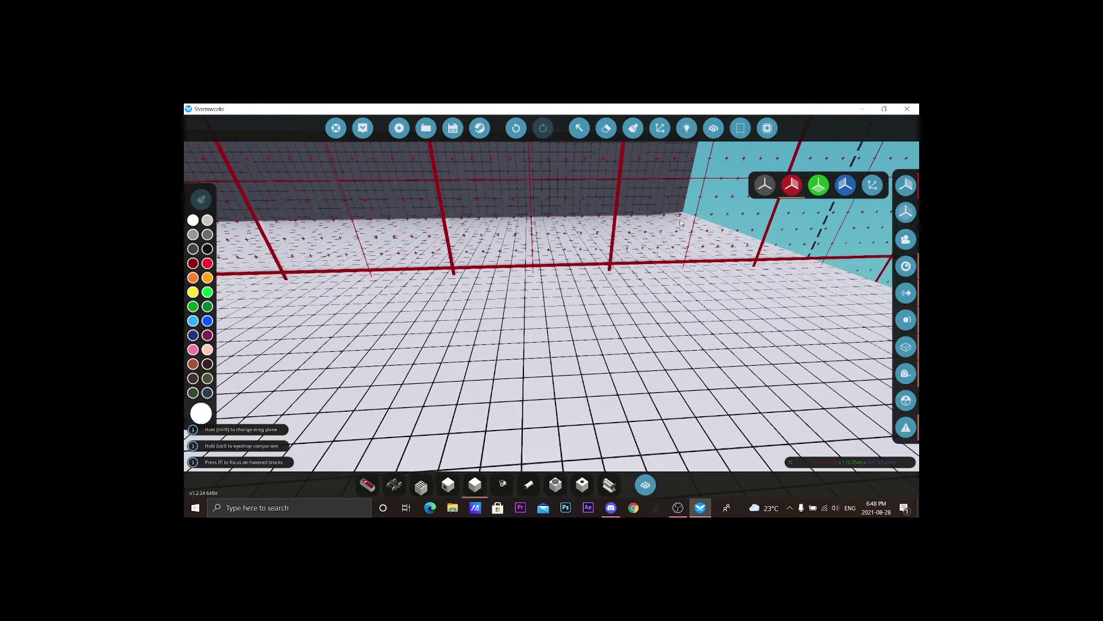
key(w)
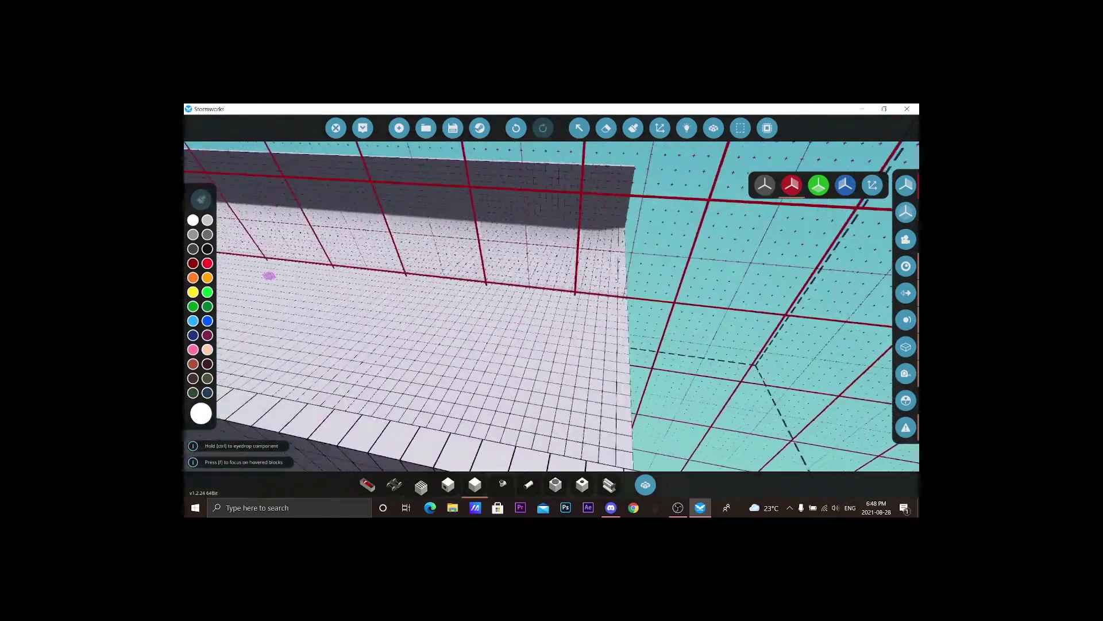
key(s)
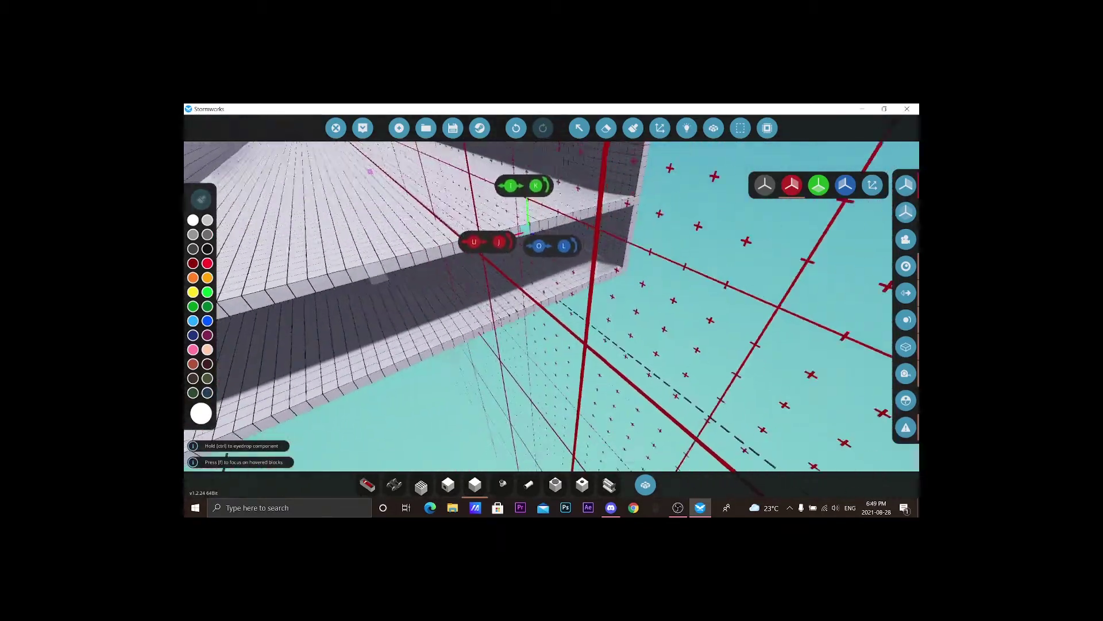
key(w)
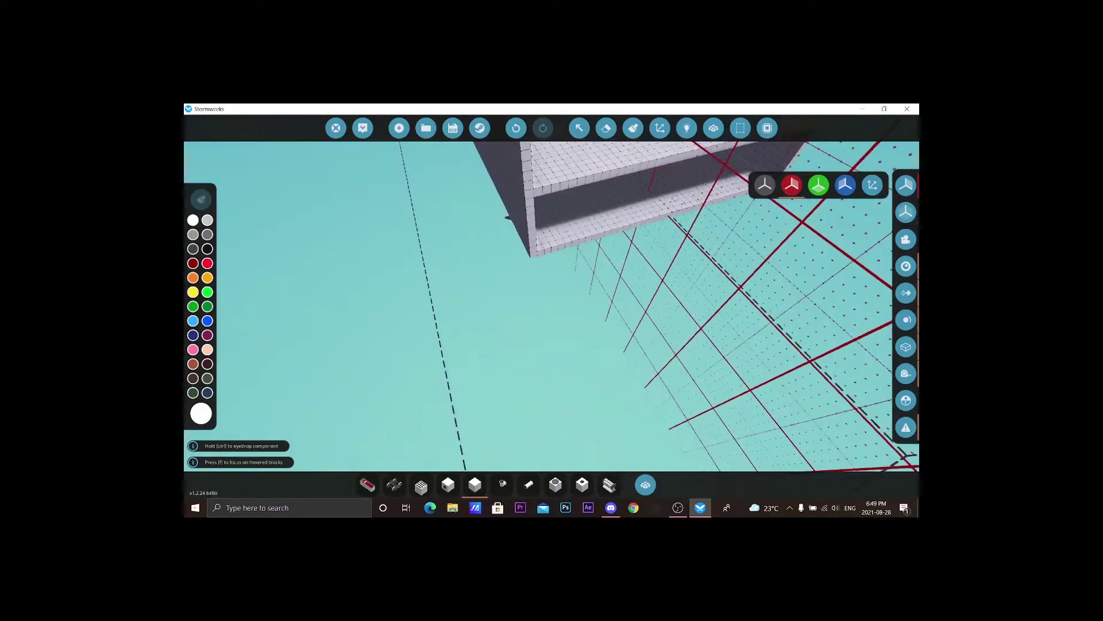
key(w)
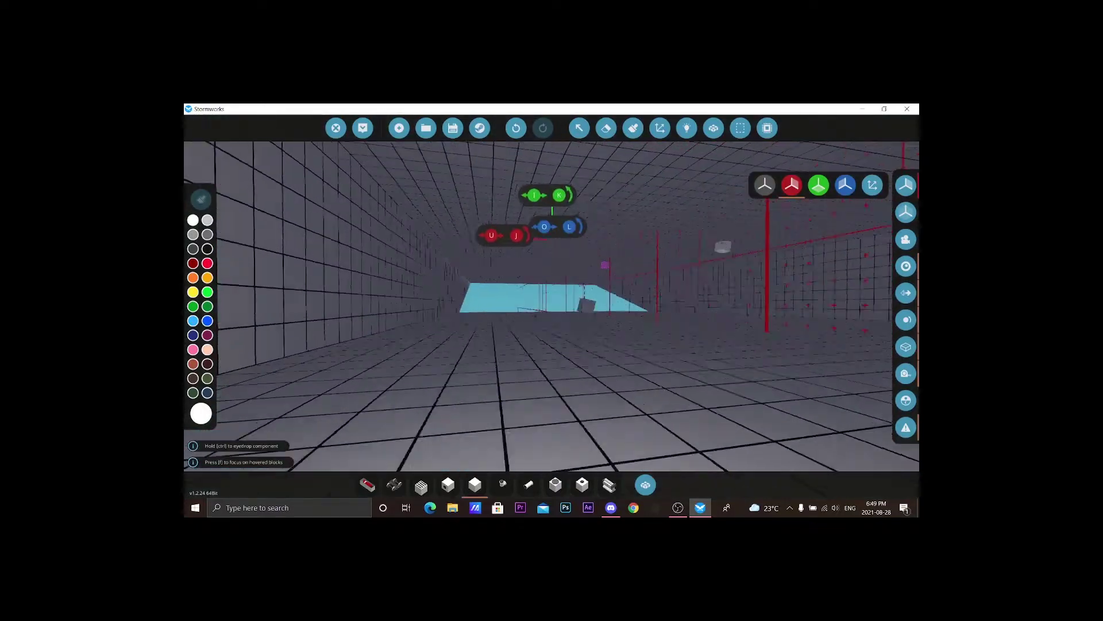
key(w)
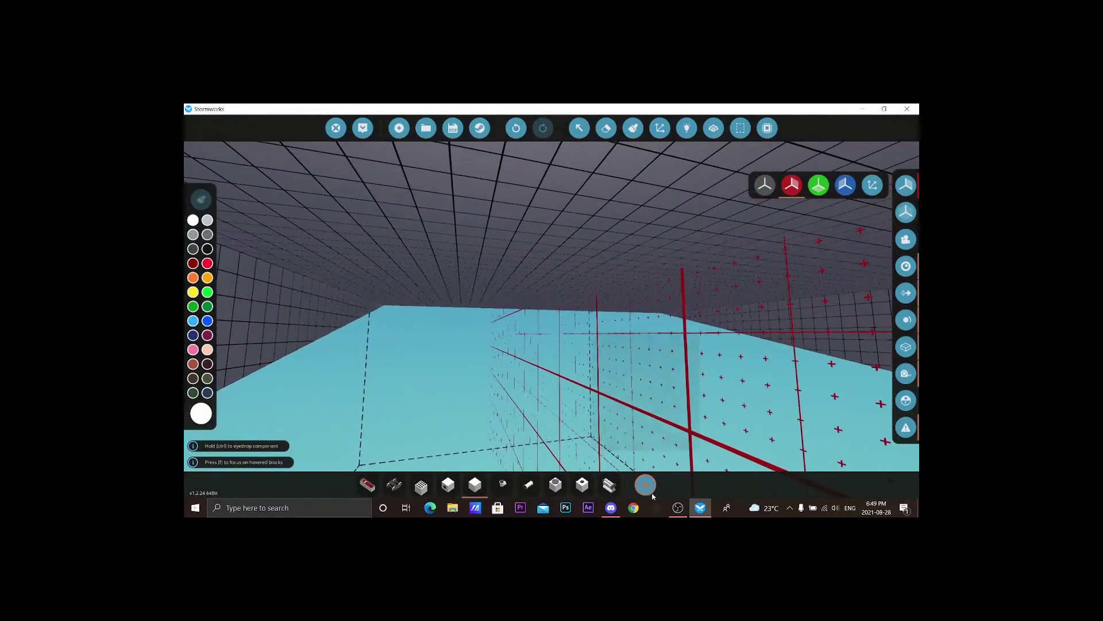
Find the Wedge 1x4 block in the component inventory and pick it for building the sloped floor
key(Tab)
text(w)
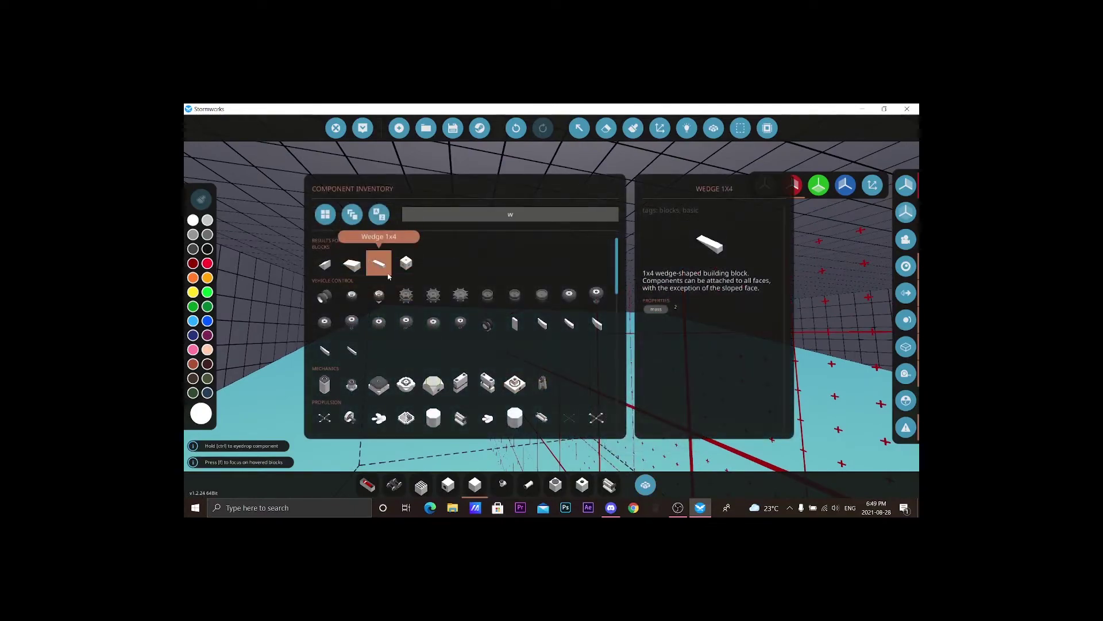
click(379, 263)
key(w)
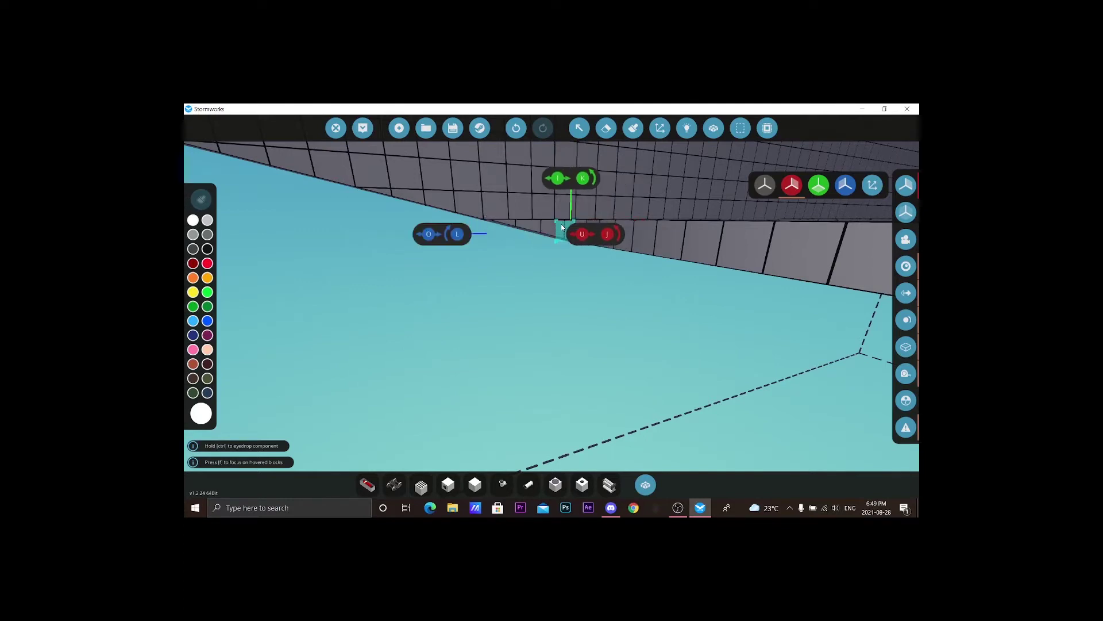
Try to span the hull's width with a row of 1x4 wedges at the floor's front edge, and undo the row
key(w)
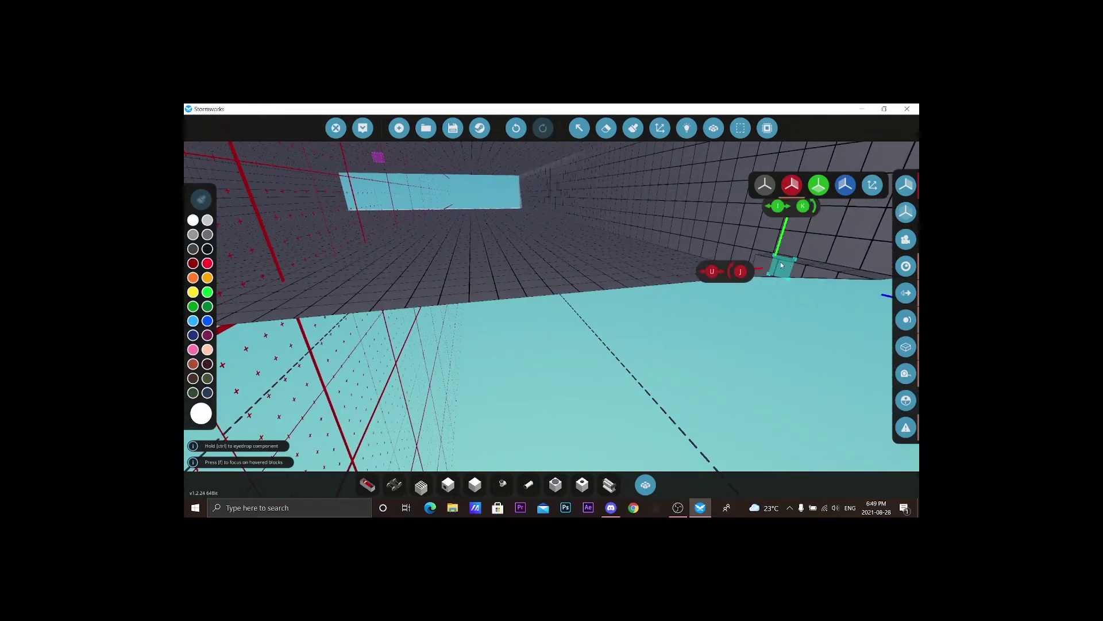
key(w)
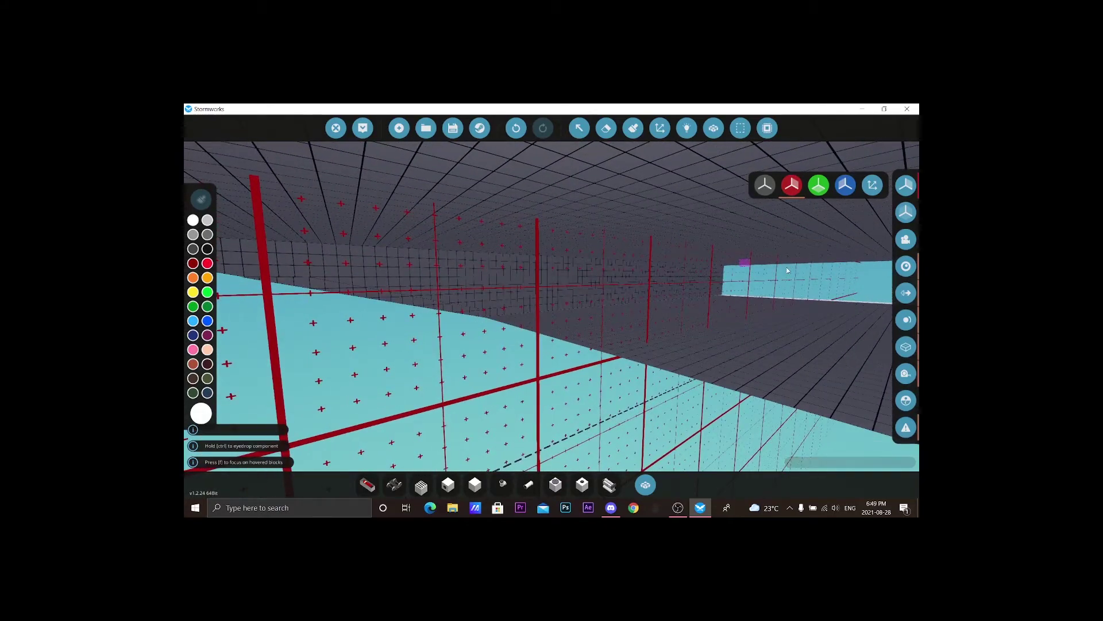
key(w)
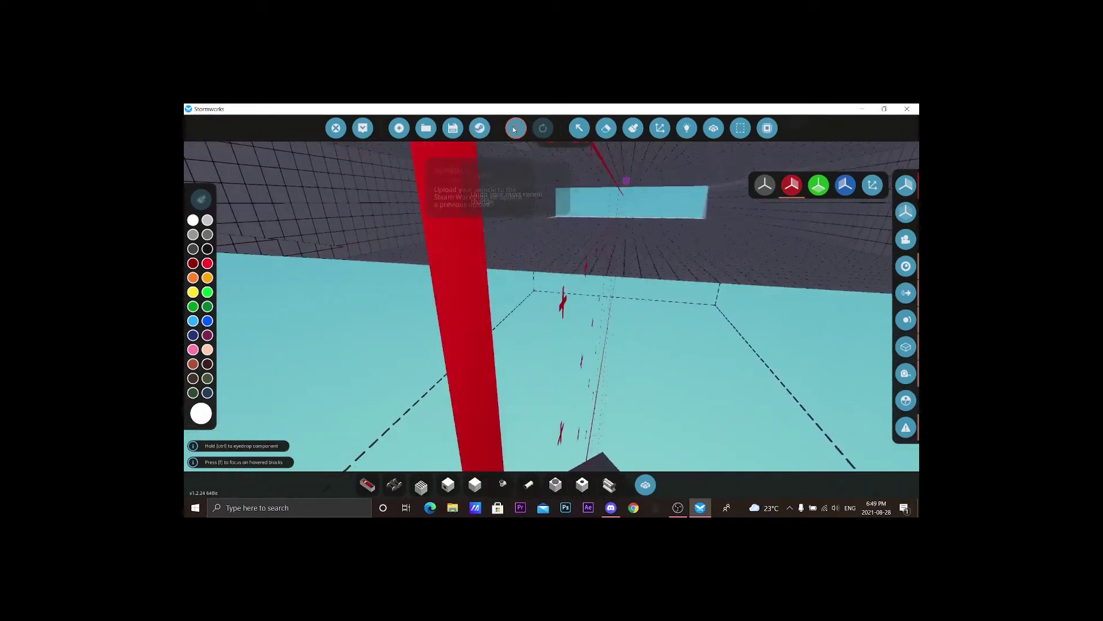
key(w)
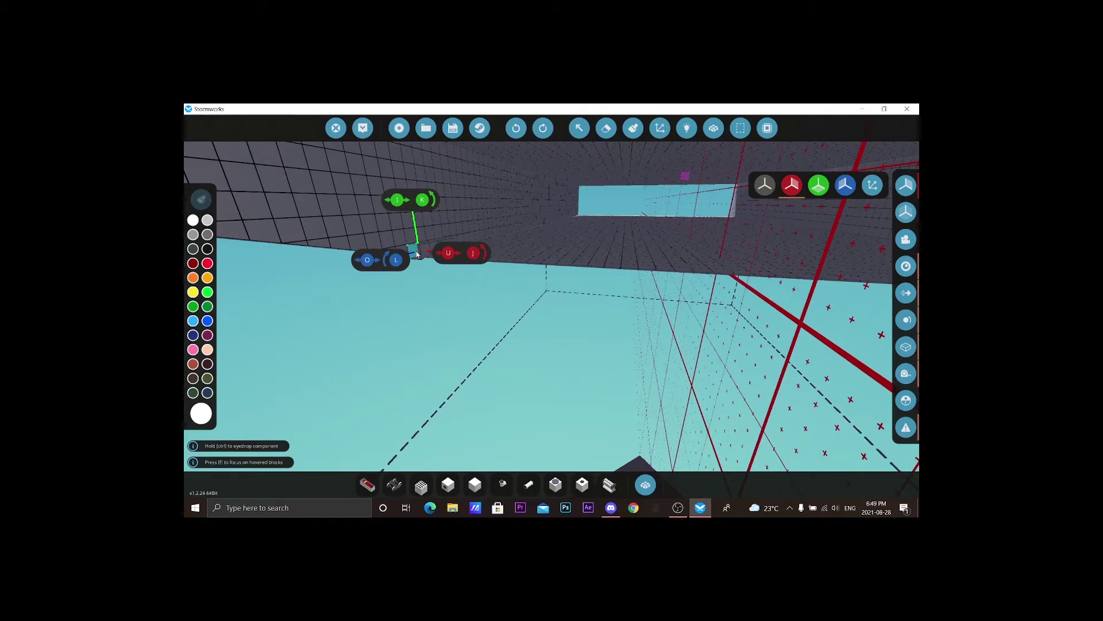
key(w)
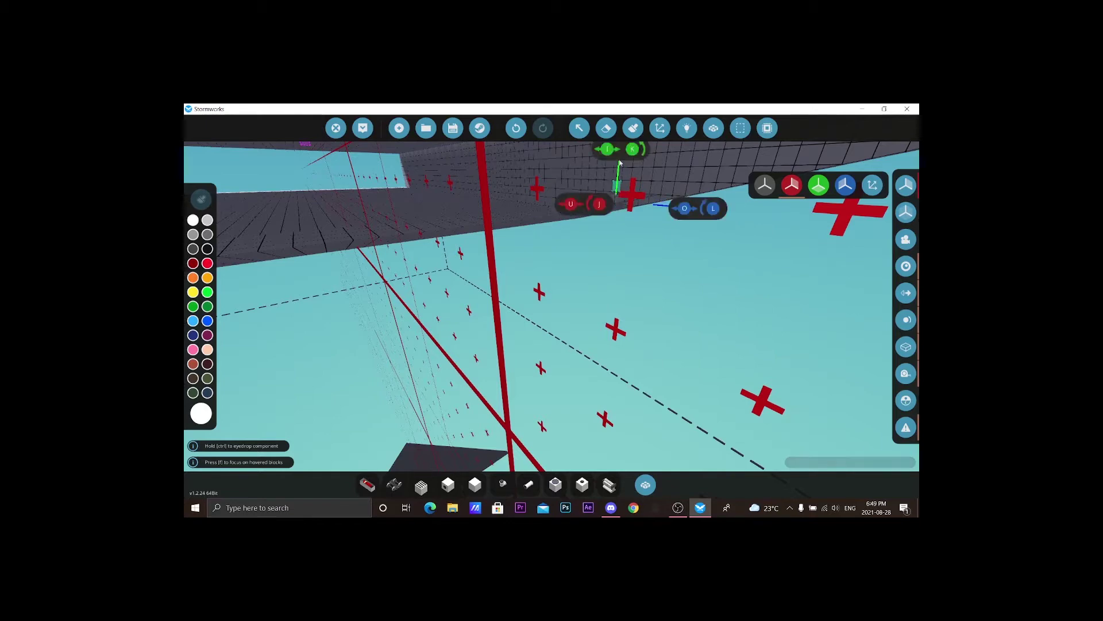
key(w)
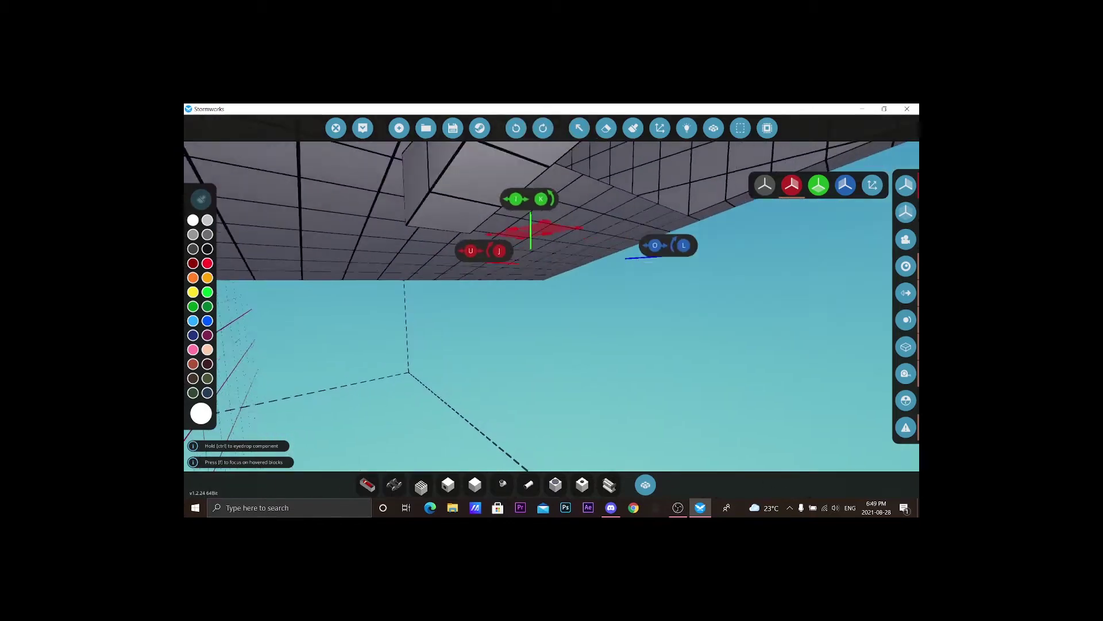
Place full-width rows of 1x4 wedges between the sloped side strips, starting from the front edge of the hull floor
key(w)
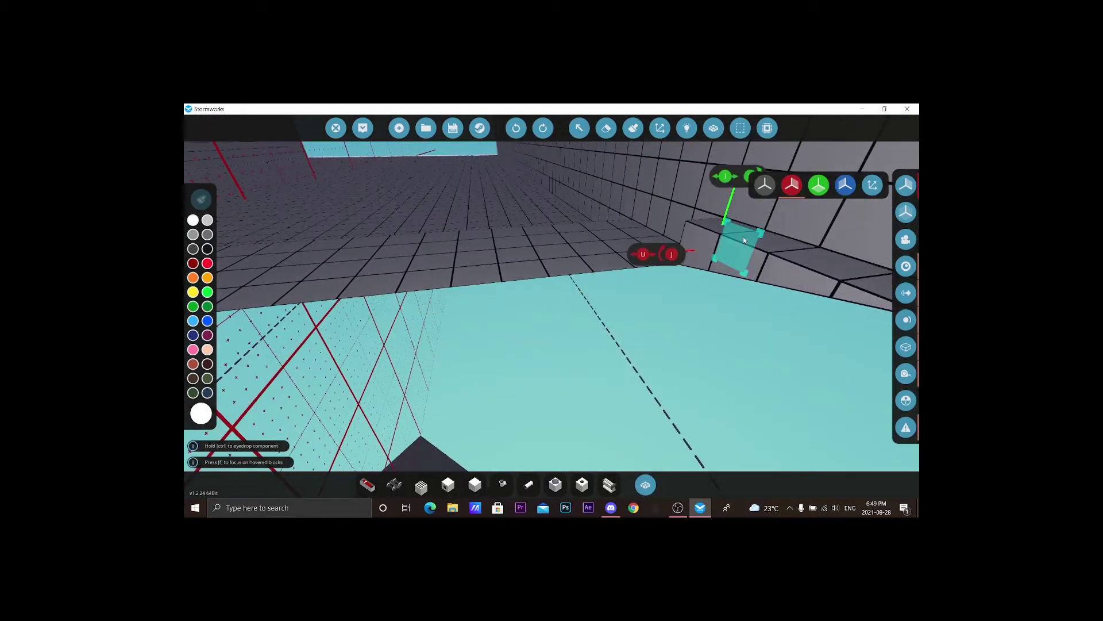
key(w)
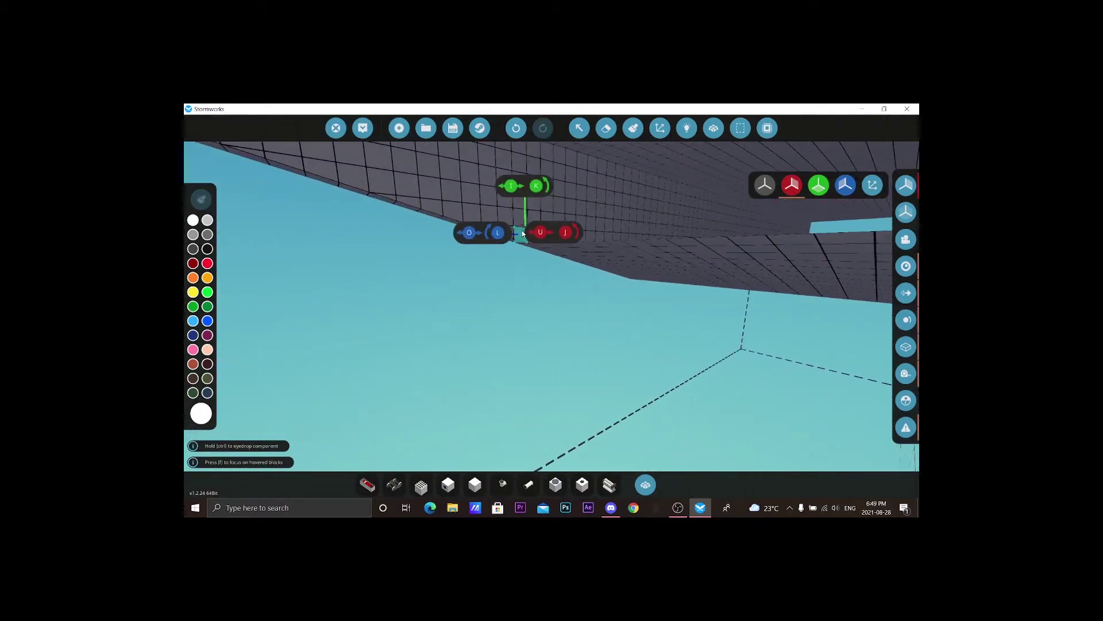
key(w)
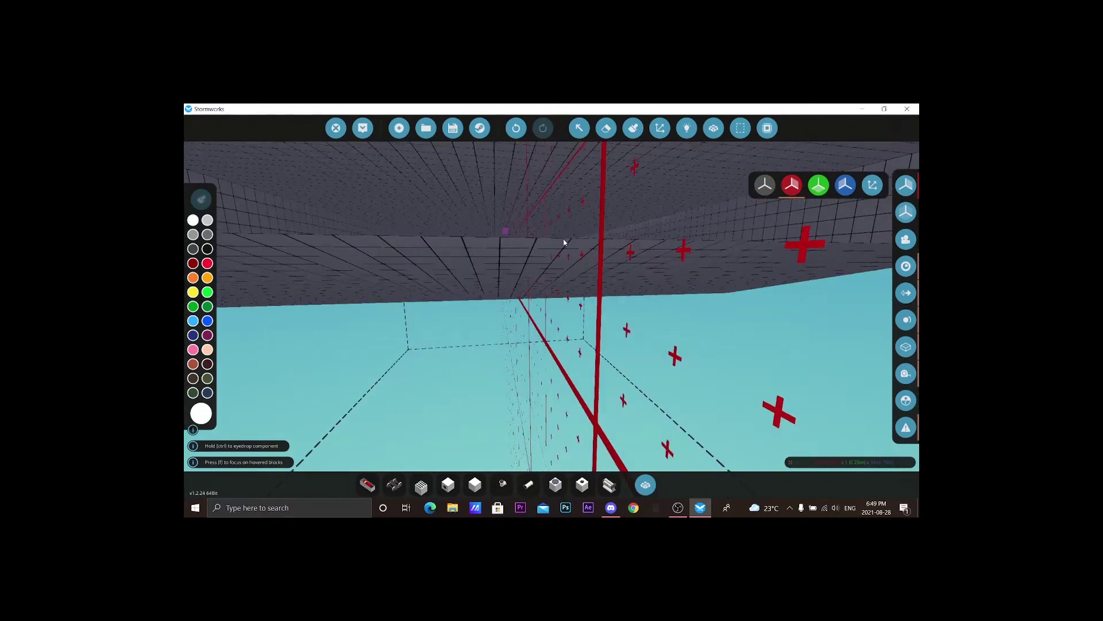
key(w)
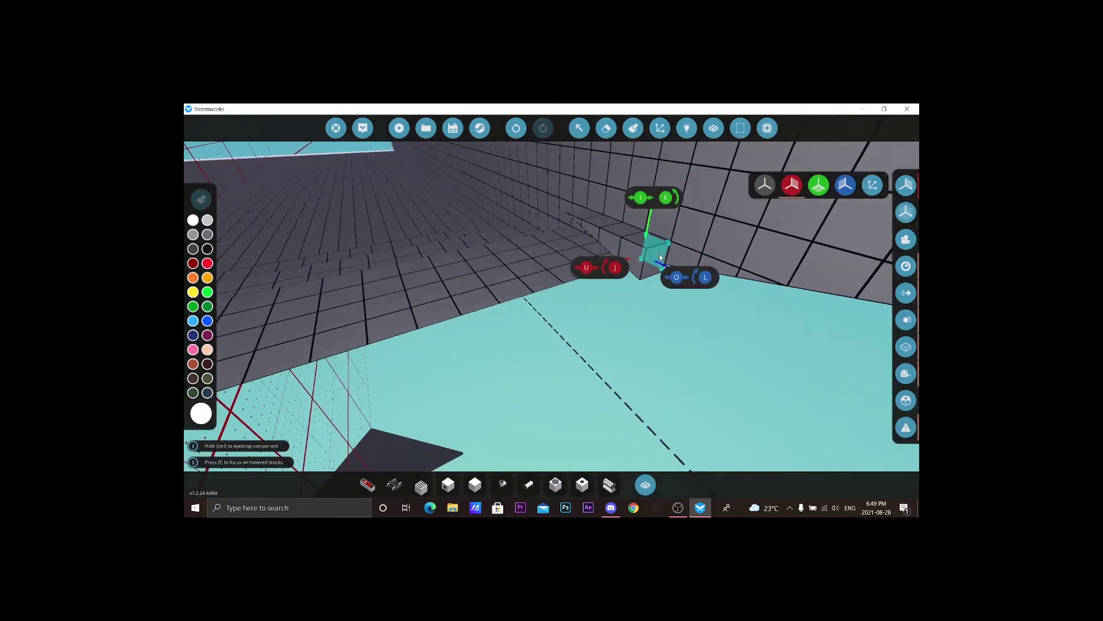
click(660, 253)
key(w)
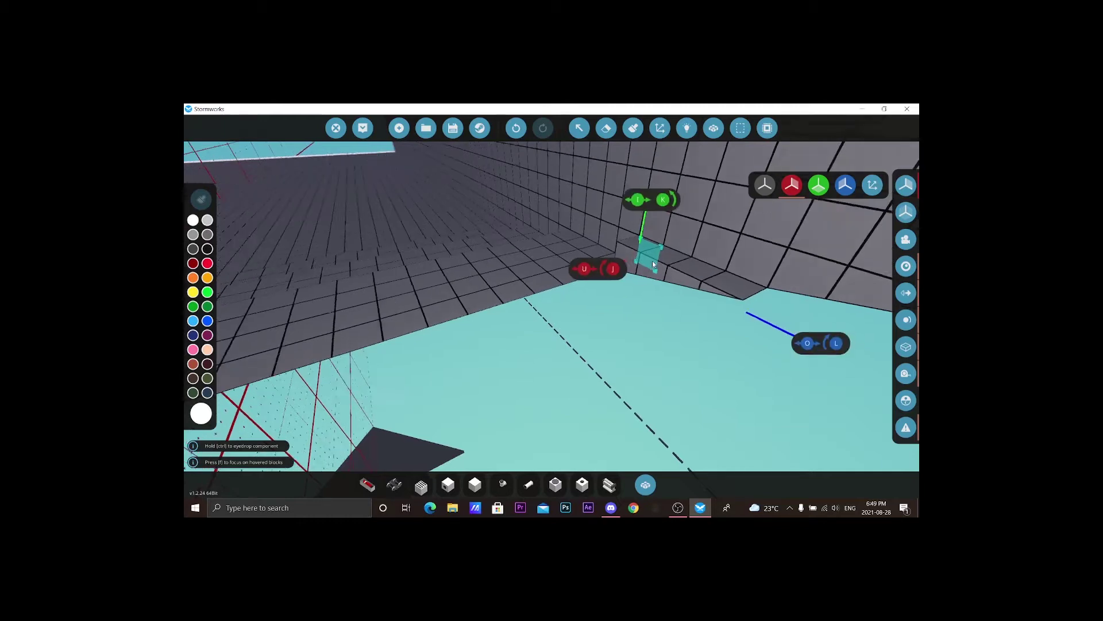
Extend the sloped floor upward toward the deck with further full-width rows of 1x4 wedges, following the stepped side strips
key(w)
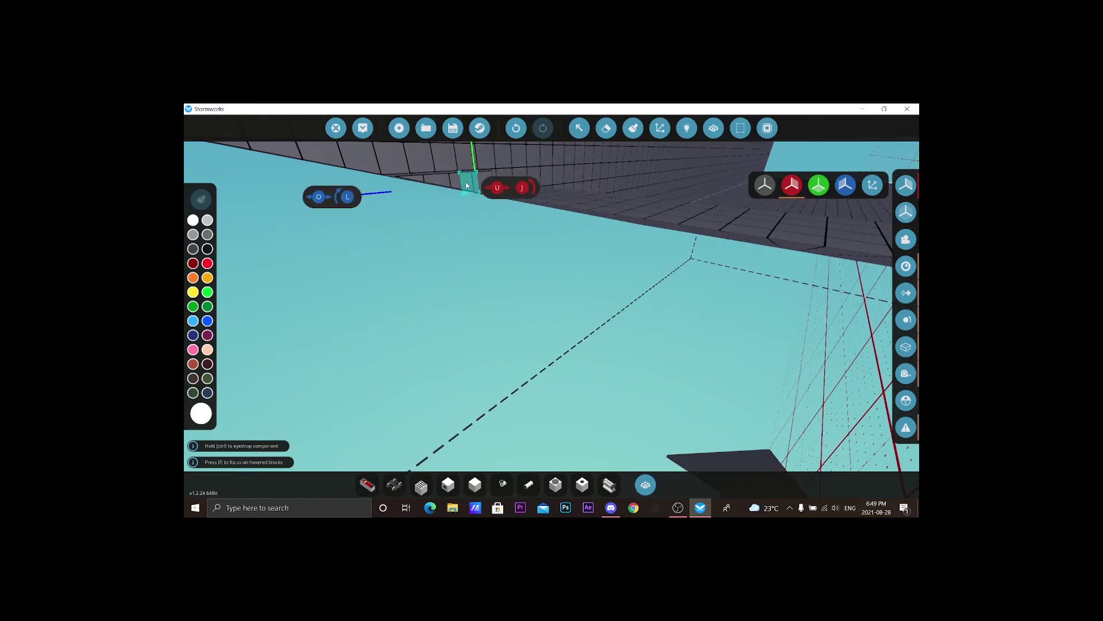
key(w)
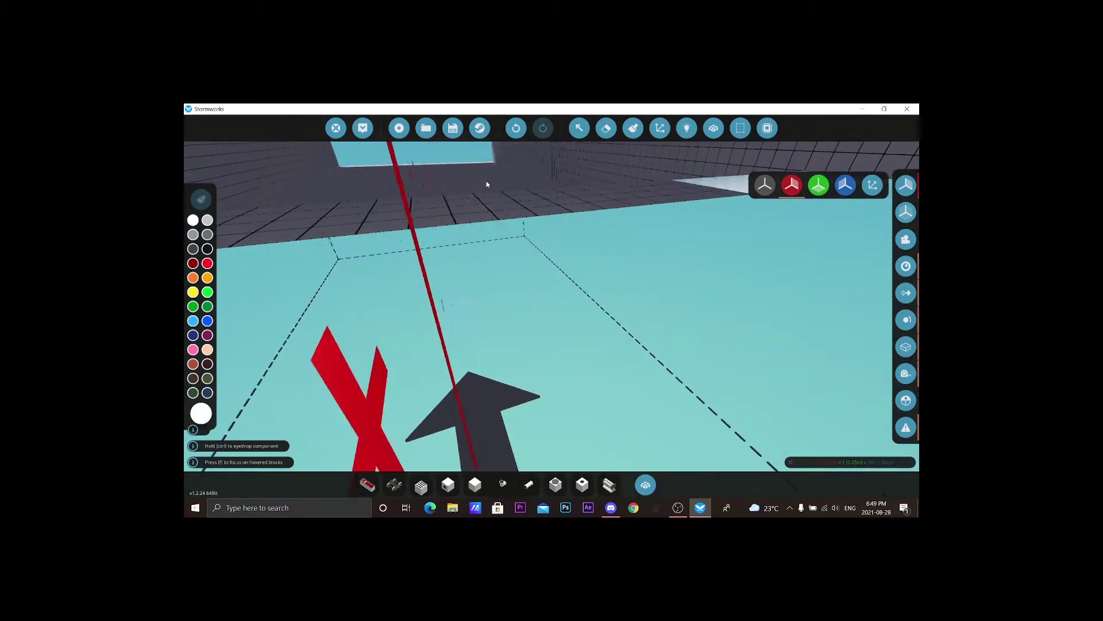
key(w)
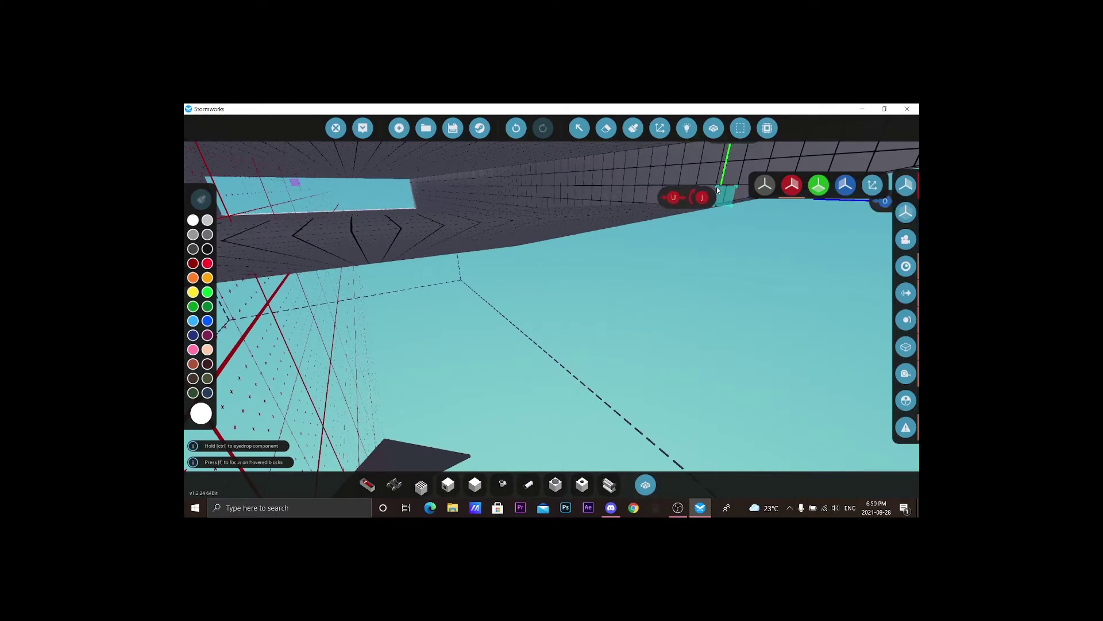
key(w)
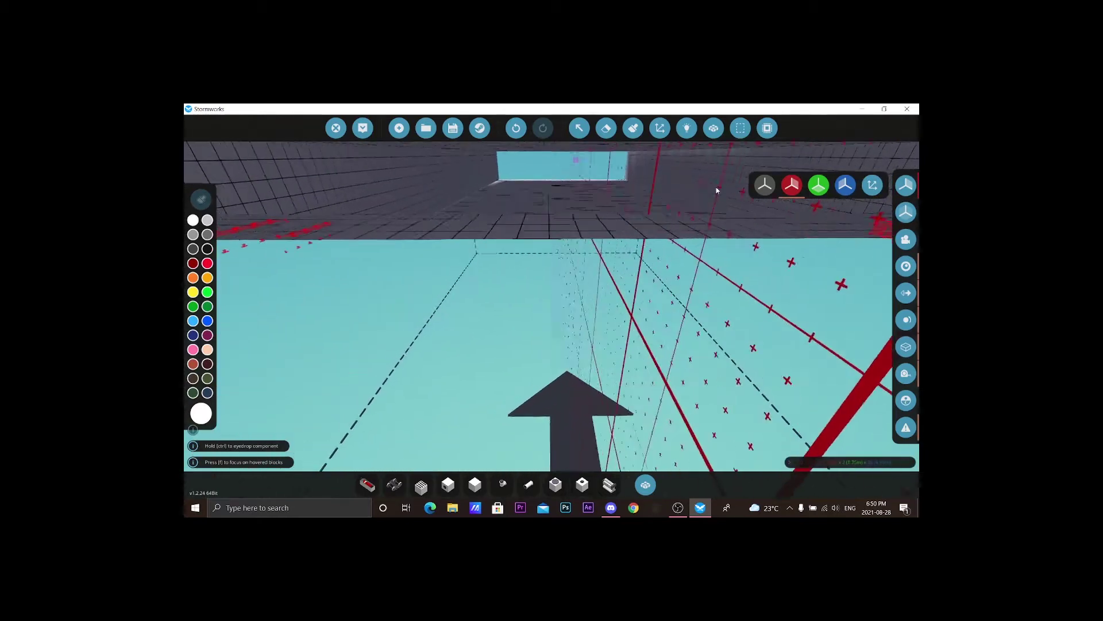
key(w)
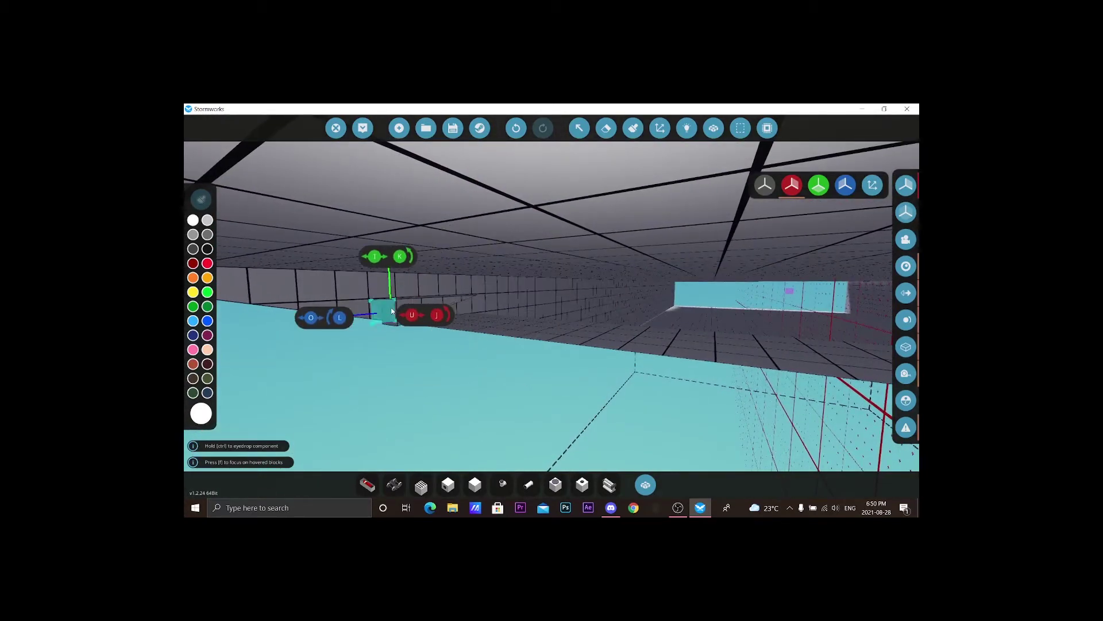
key(w)
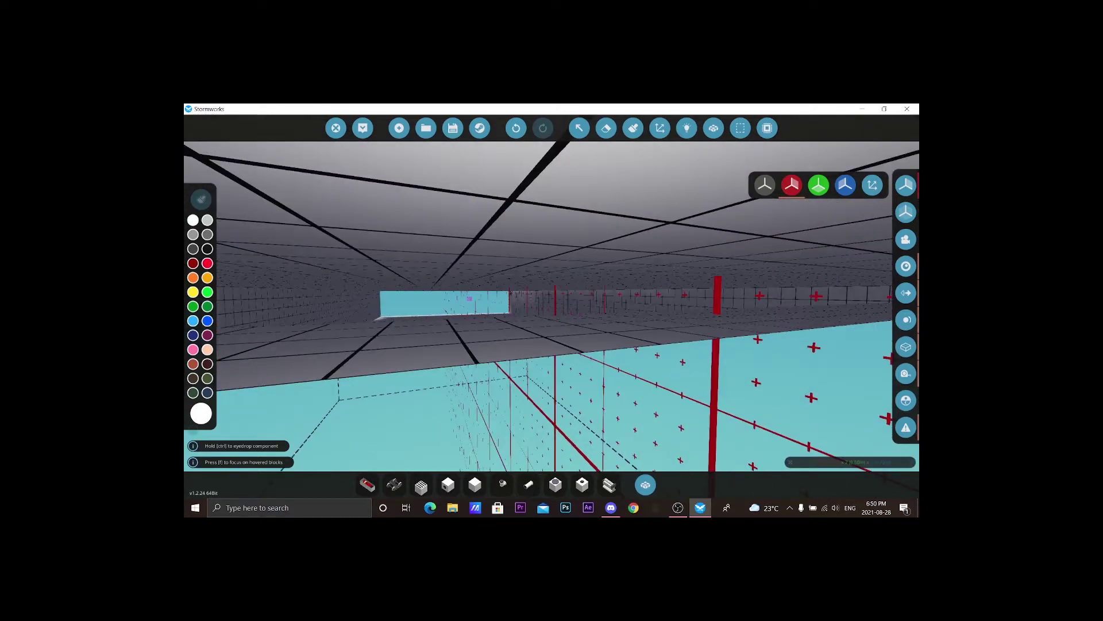
key(w)
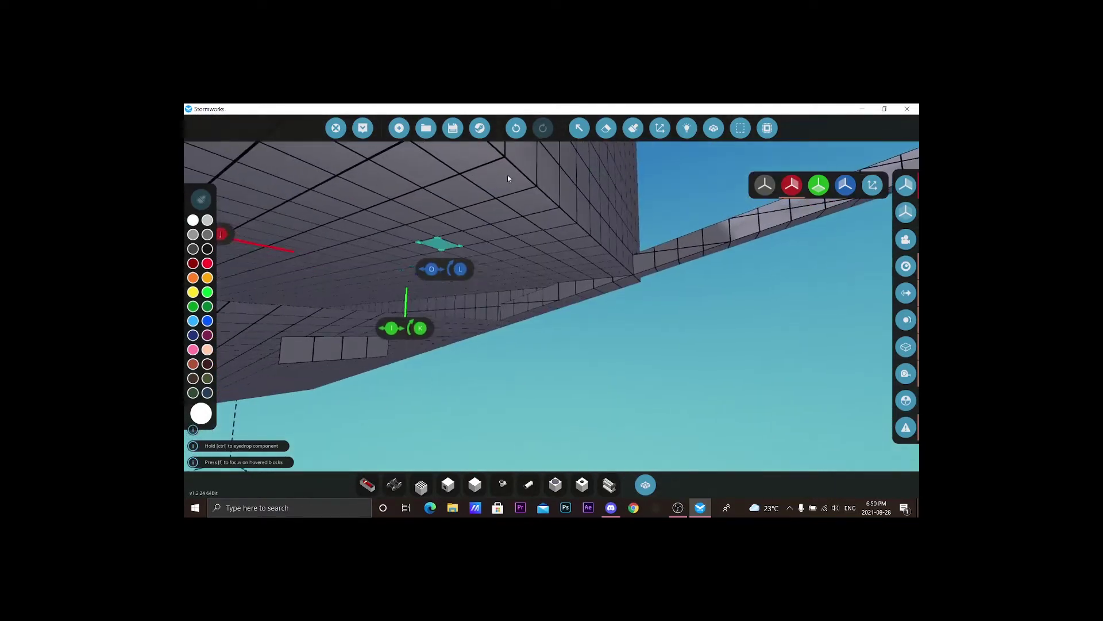
Undo the last wedge row and place it again across the hull's width near the upper end of the slope
key(w)
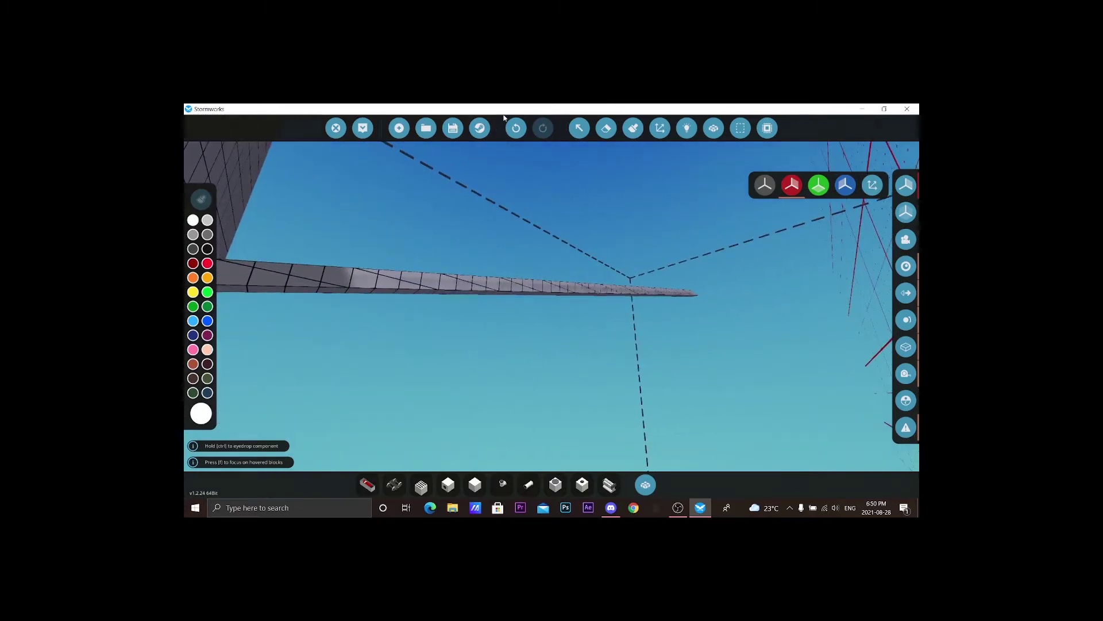
key(w)
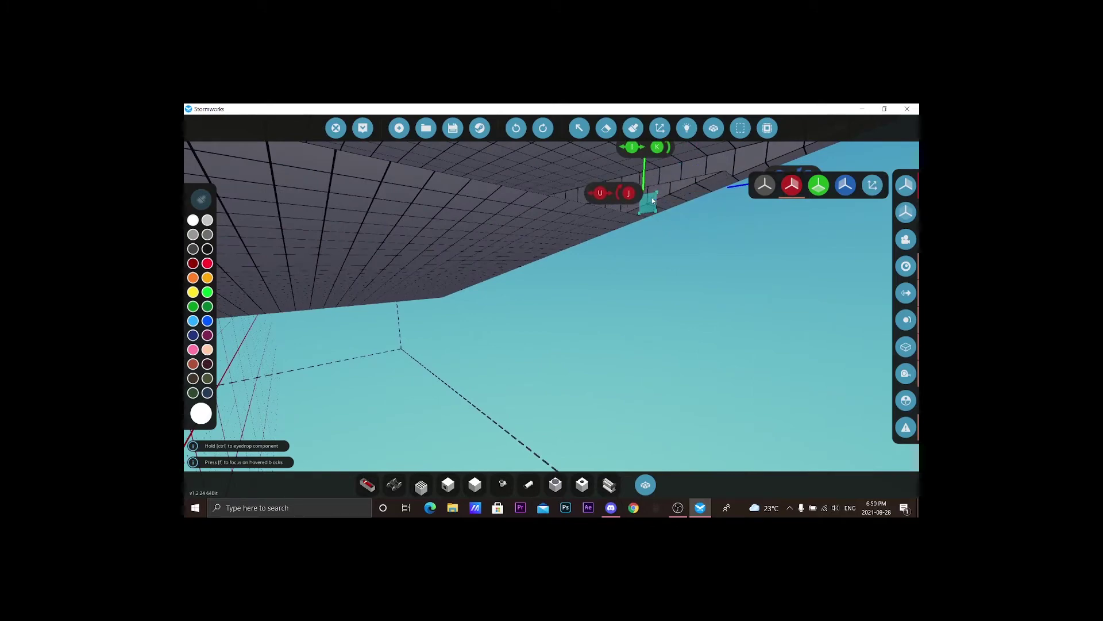
click(645, 194)
key(w)
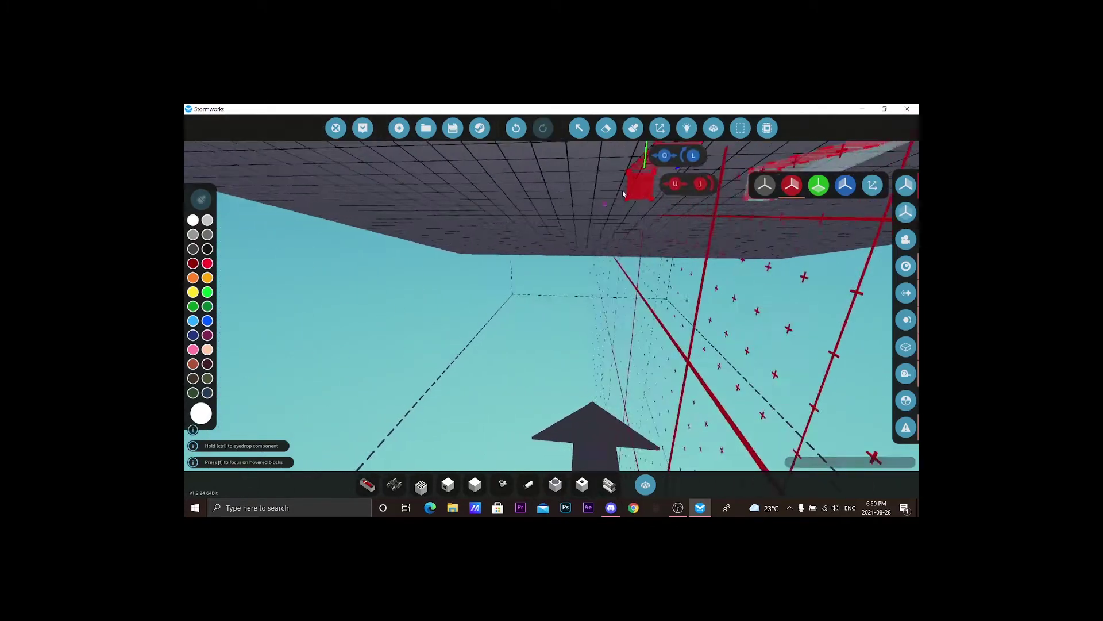
key(a)
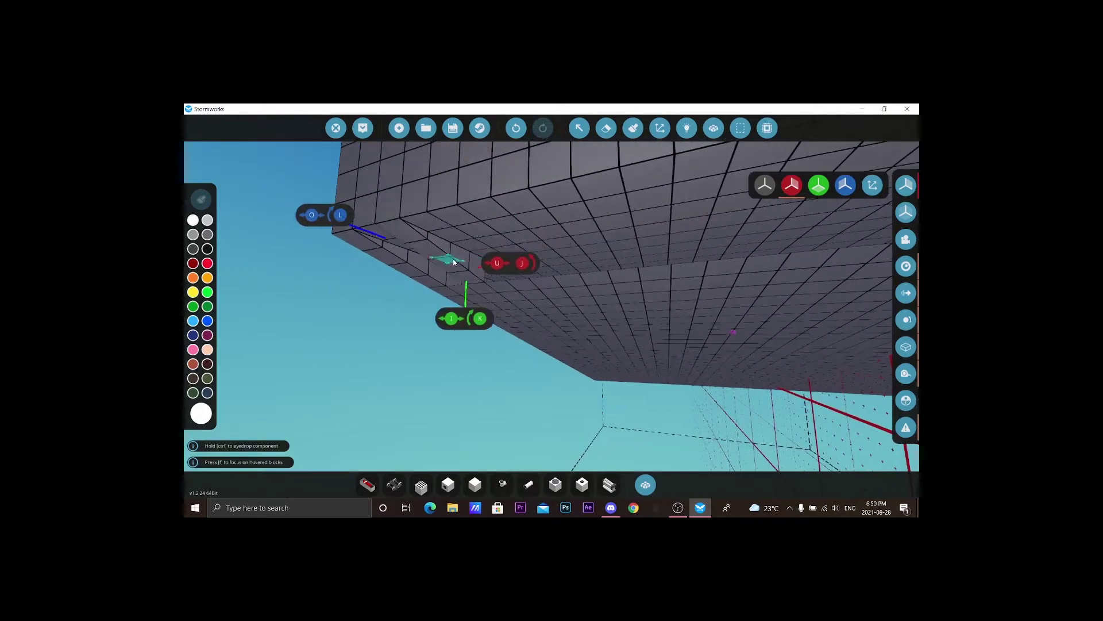
Examine the sloped underside, side walls, deck and open end of the hull from several angles
key(w)
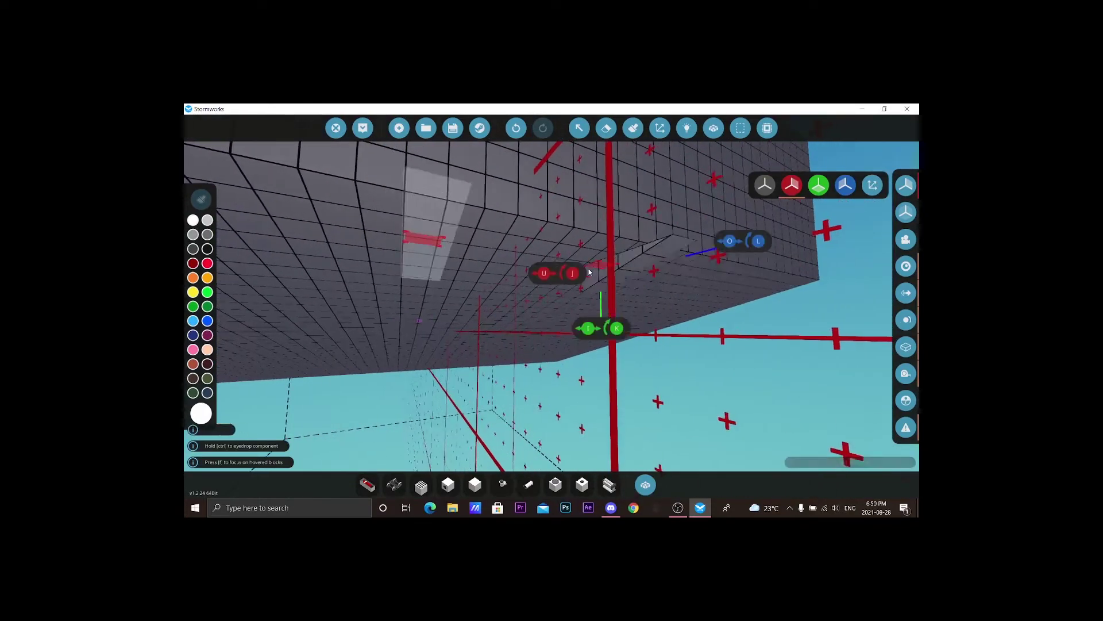
key(s)
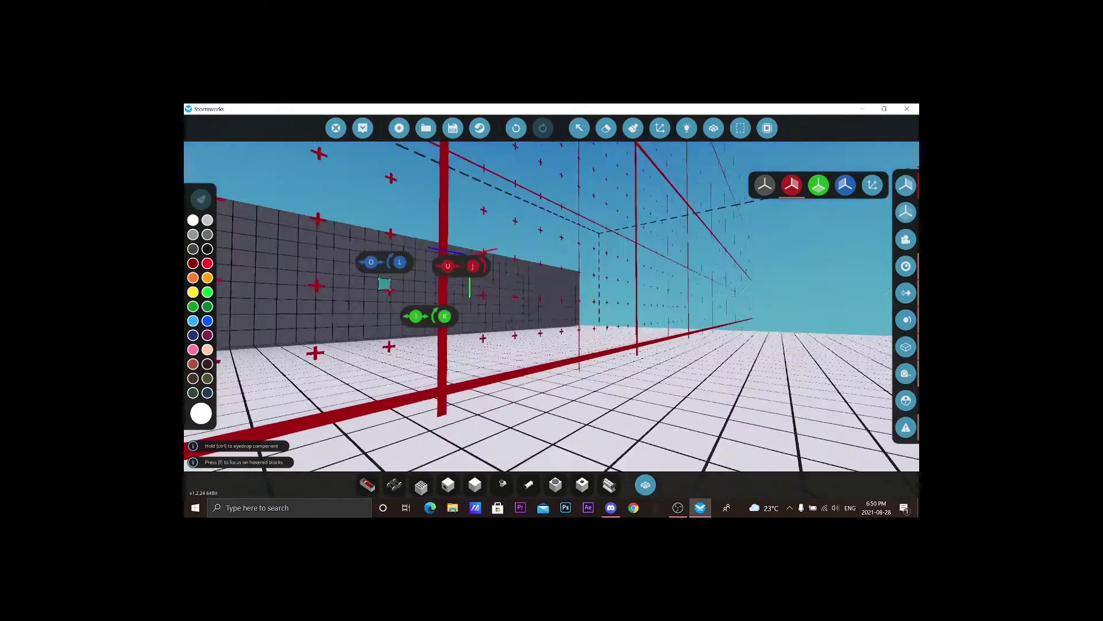
key(s)
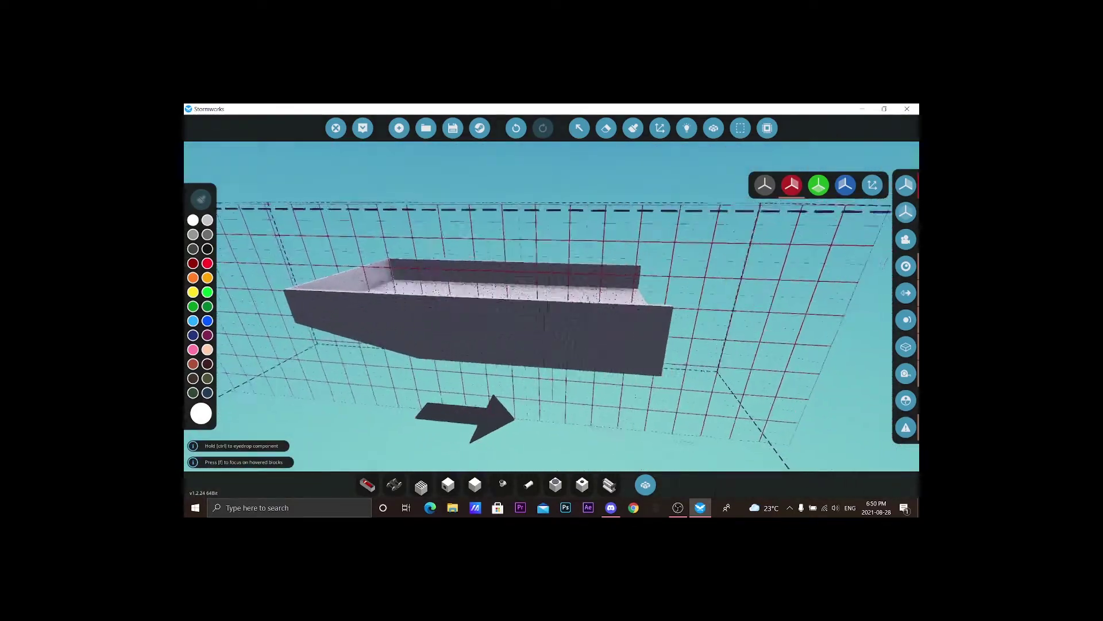
key(d)
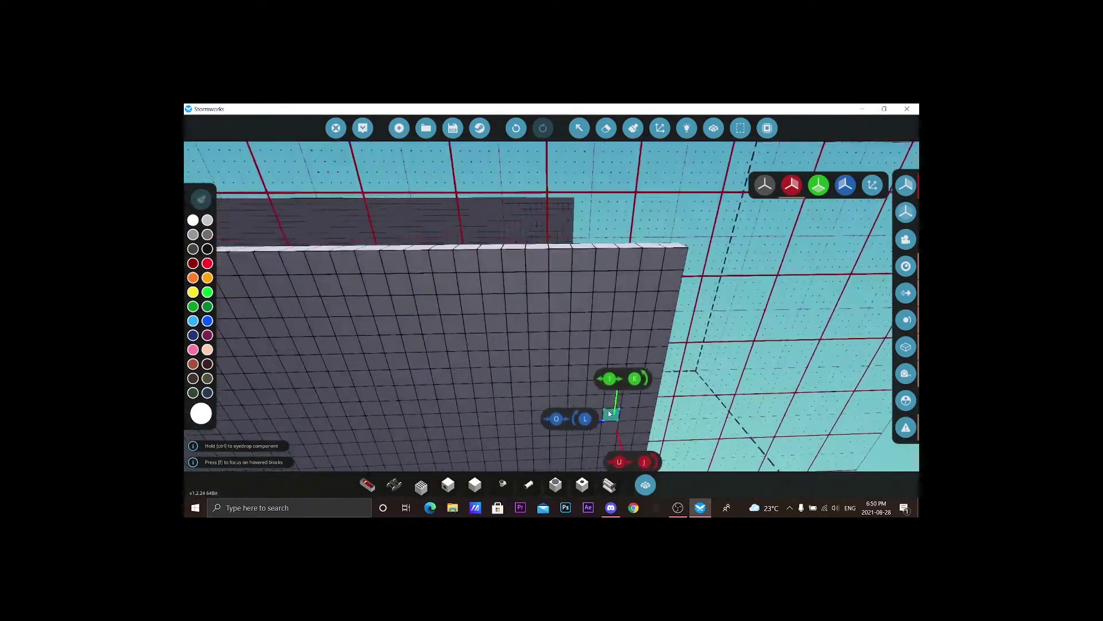
key(s)
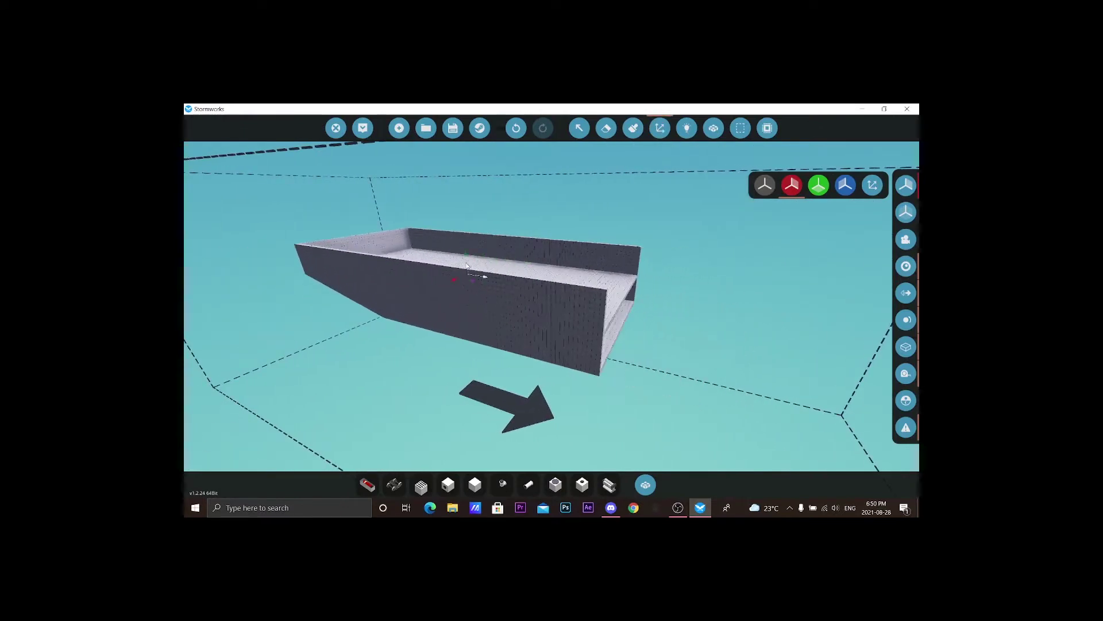
key(d)
key(a)
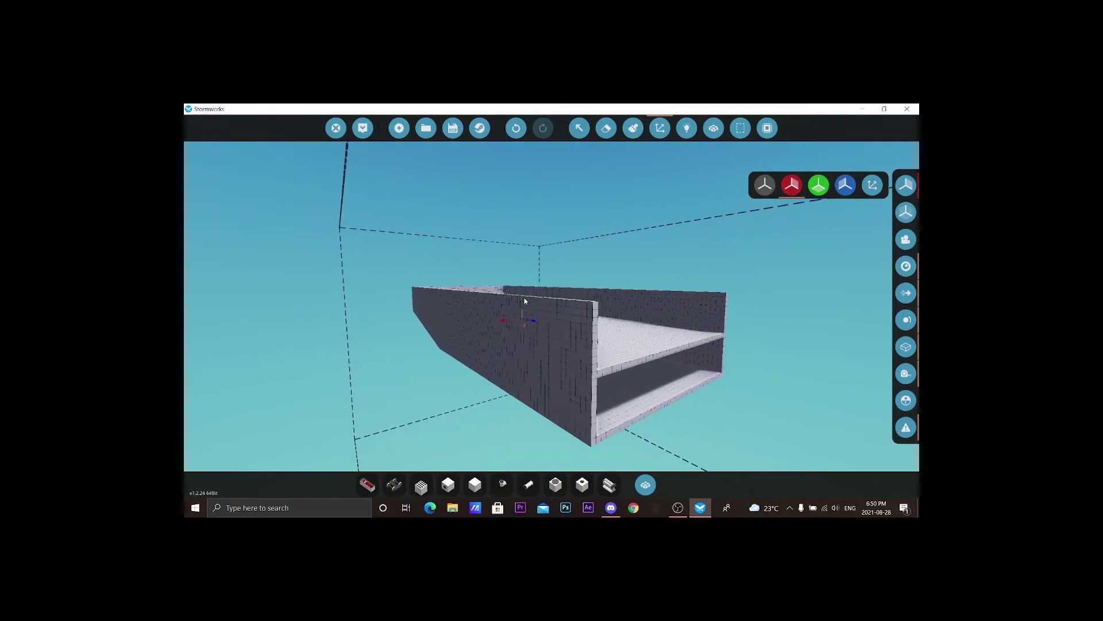
key(w)
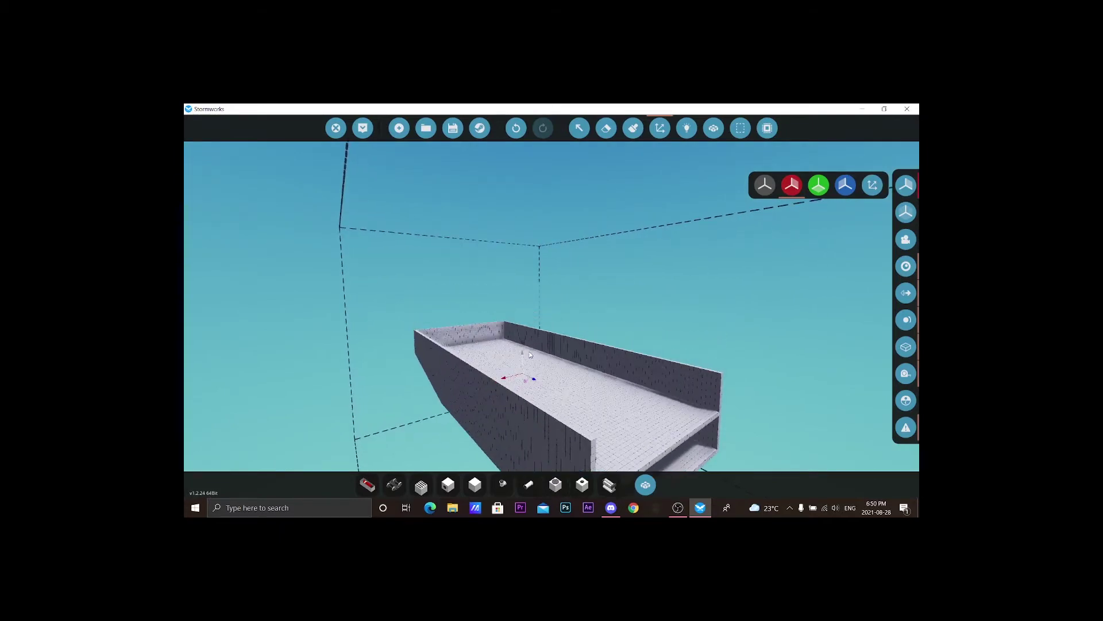
key(a)
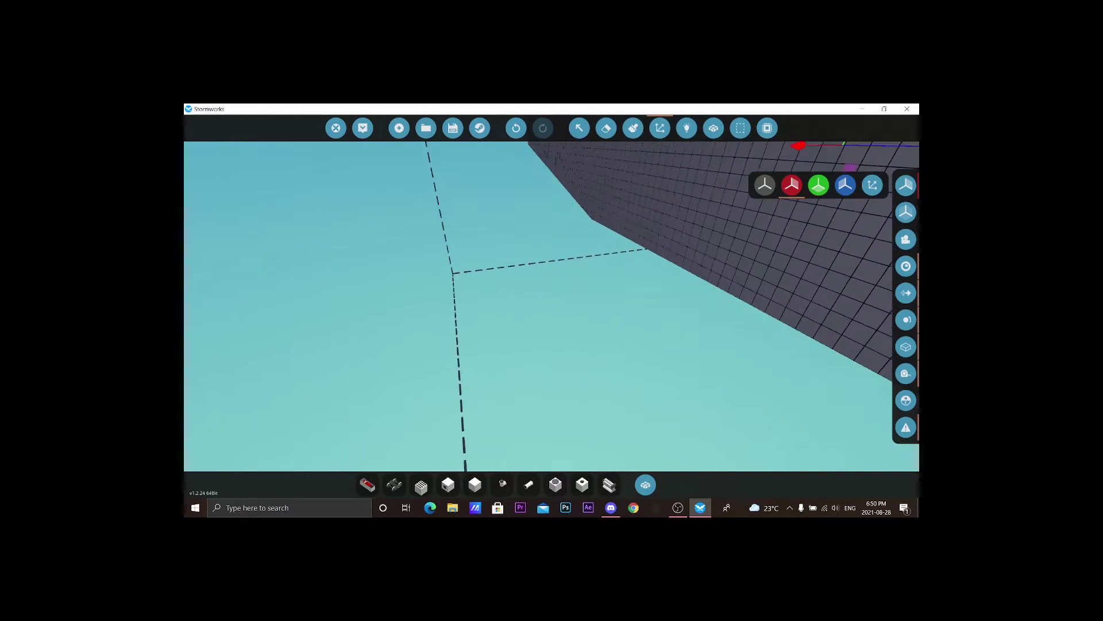
key(d)
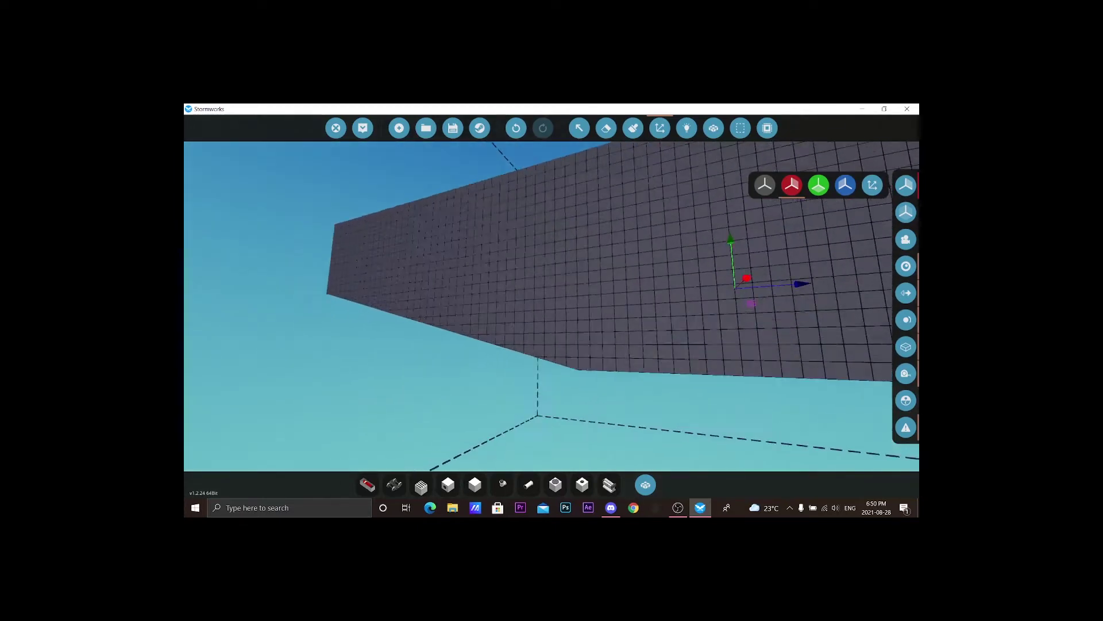
key(s)
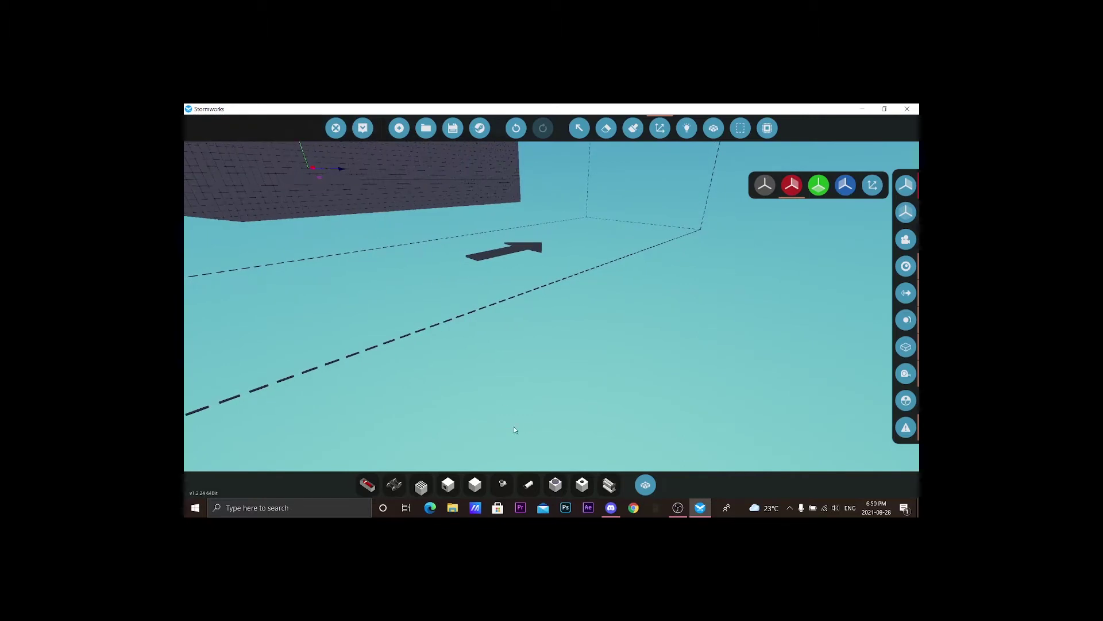
click(466, 488)
key(w)
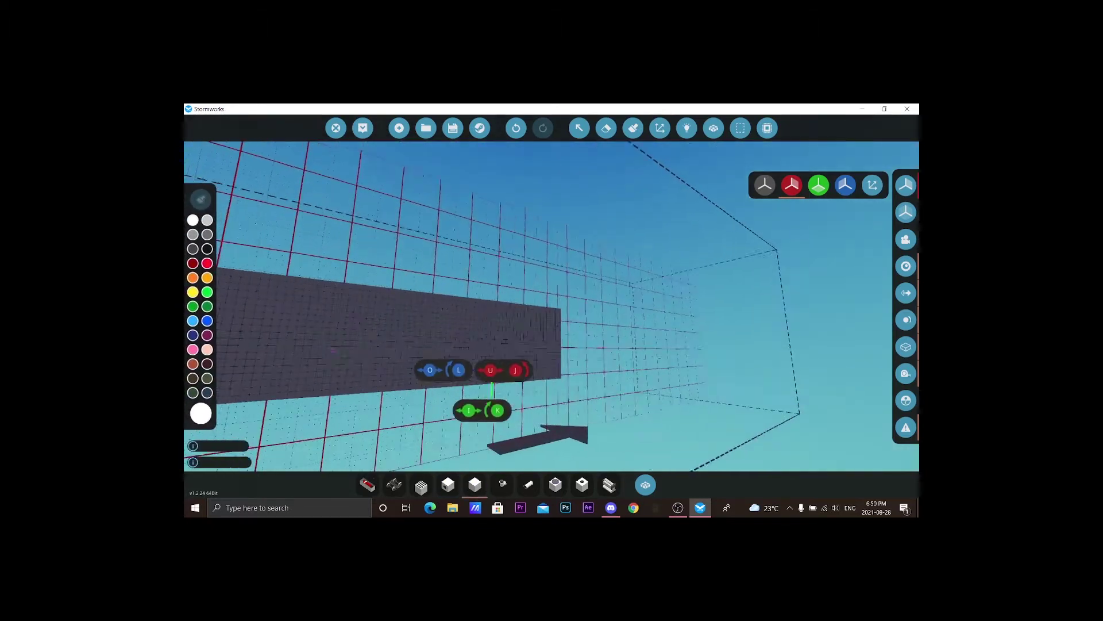
key(s)
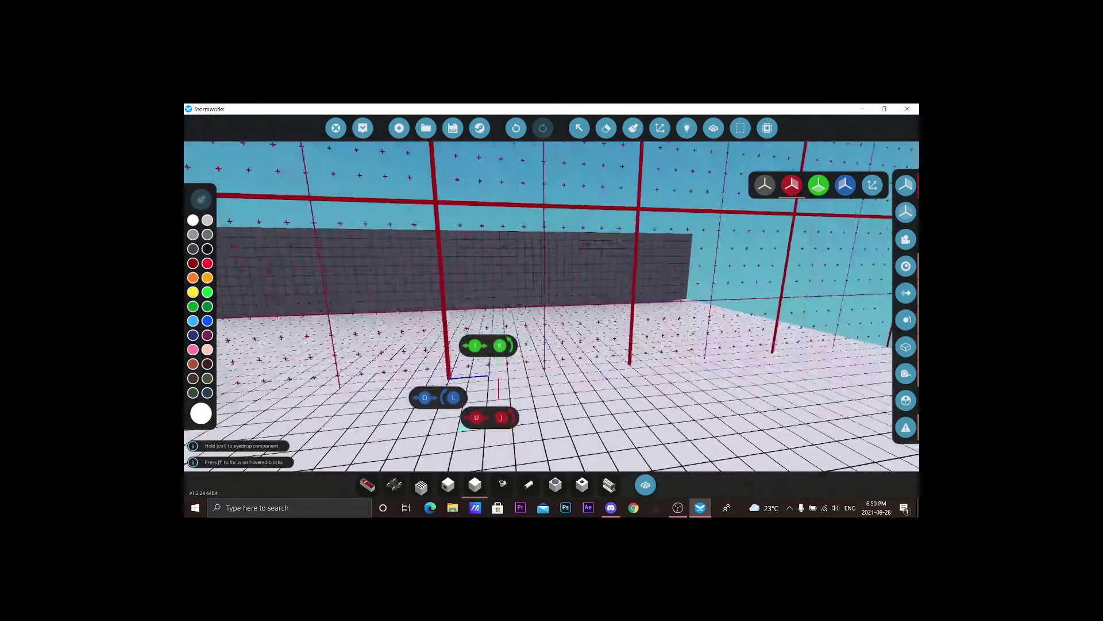
key(e)
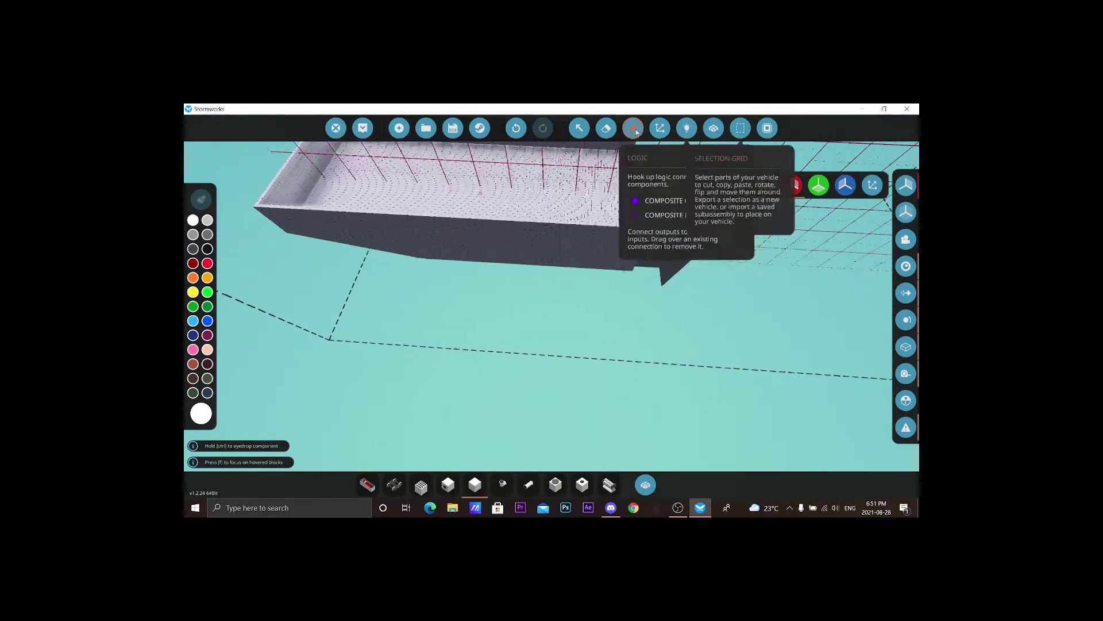
Start a selection grid and position its starting cell along the hull's length near the open end
click(741, 128)
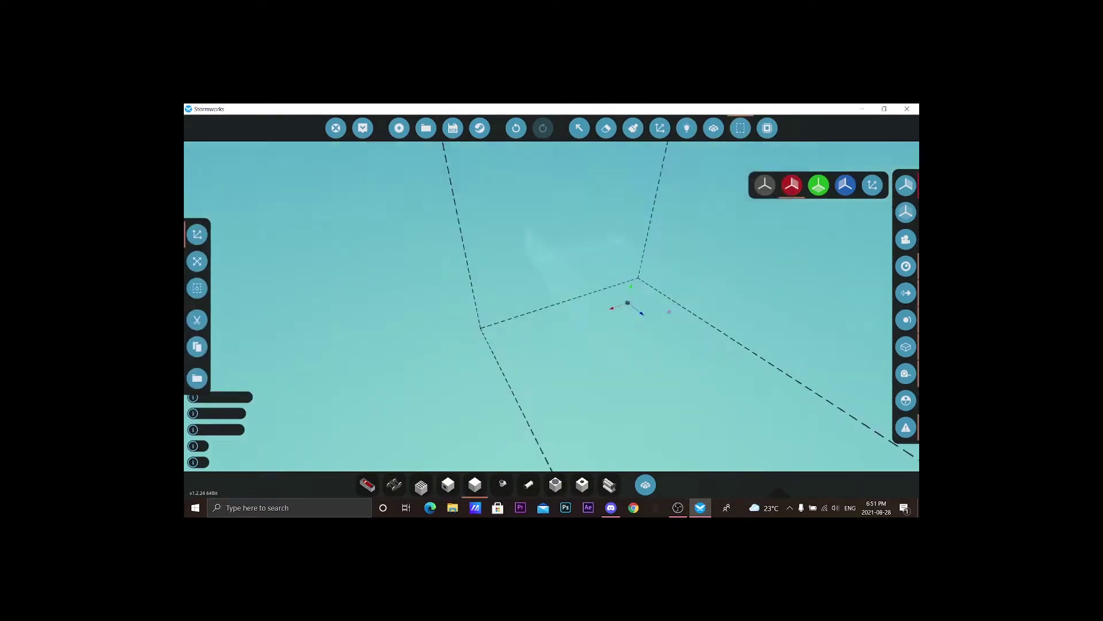
key(e)
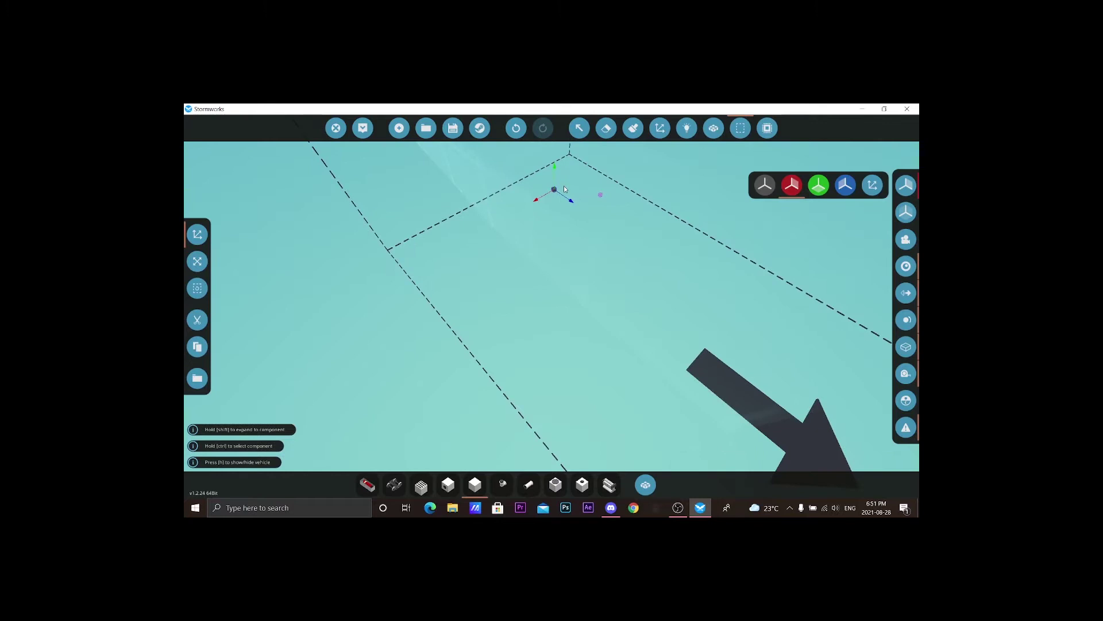
drag(570, 198, 570, 199)
drag(547, 234, 547, 233)
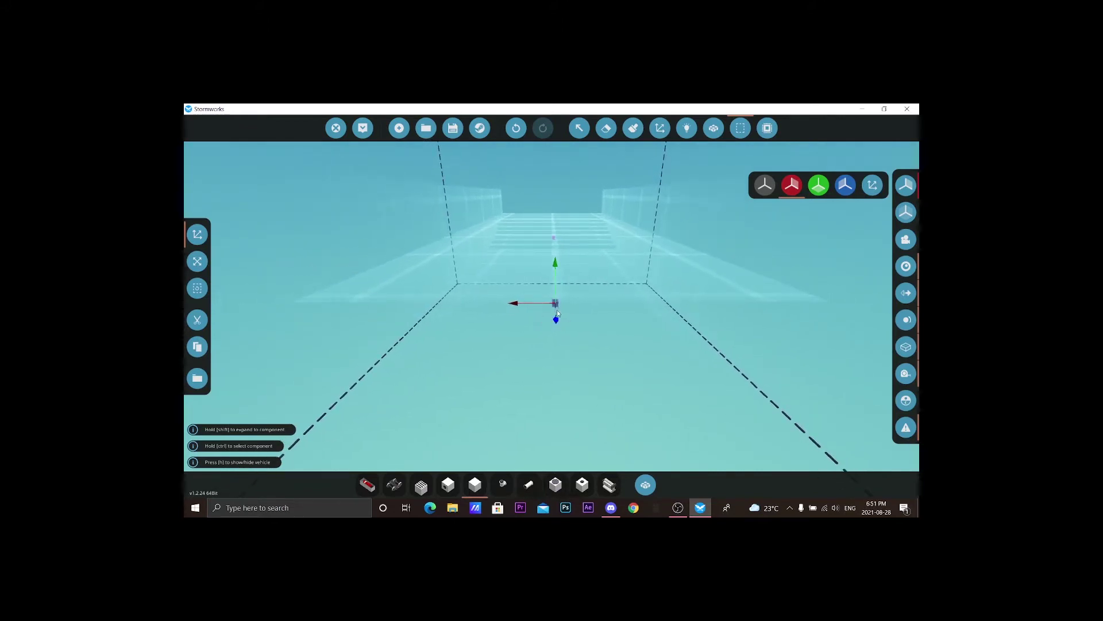
drag(555, 320, 561, 353)
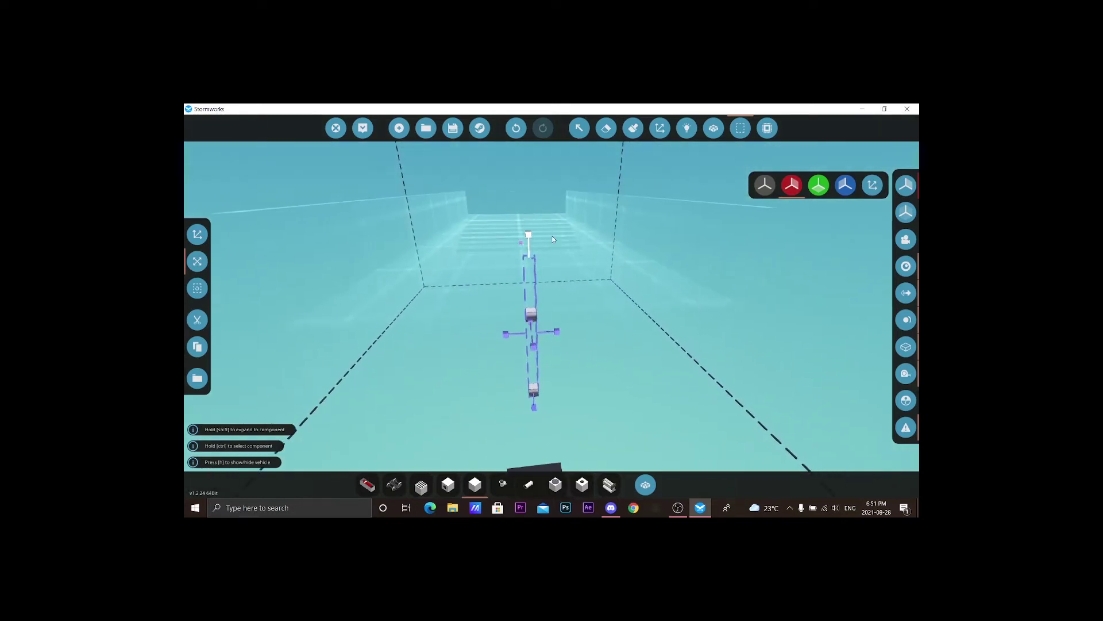
Expand the selection grid over the full width and height of the hull's straight section, from the open end toward the slope
drag(537, 274, 550, 223)
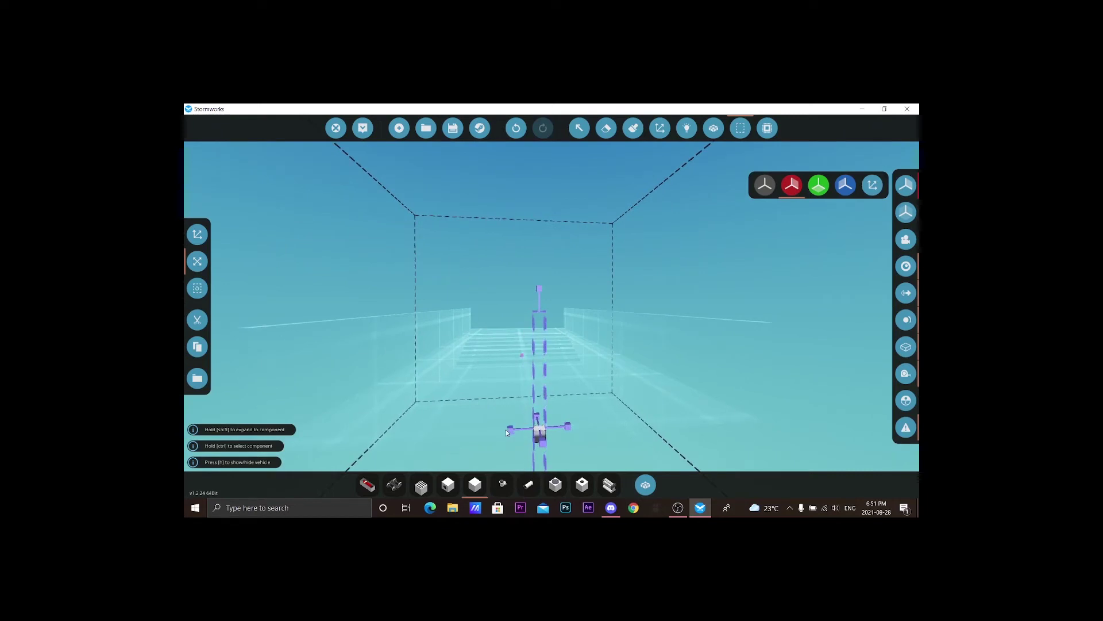
drag(506, 429, 385, 407)
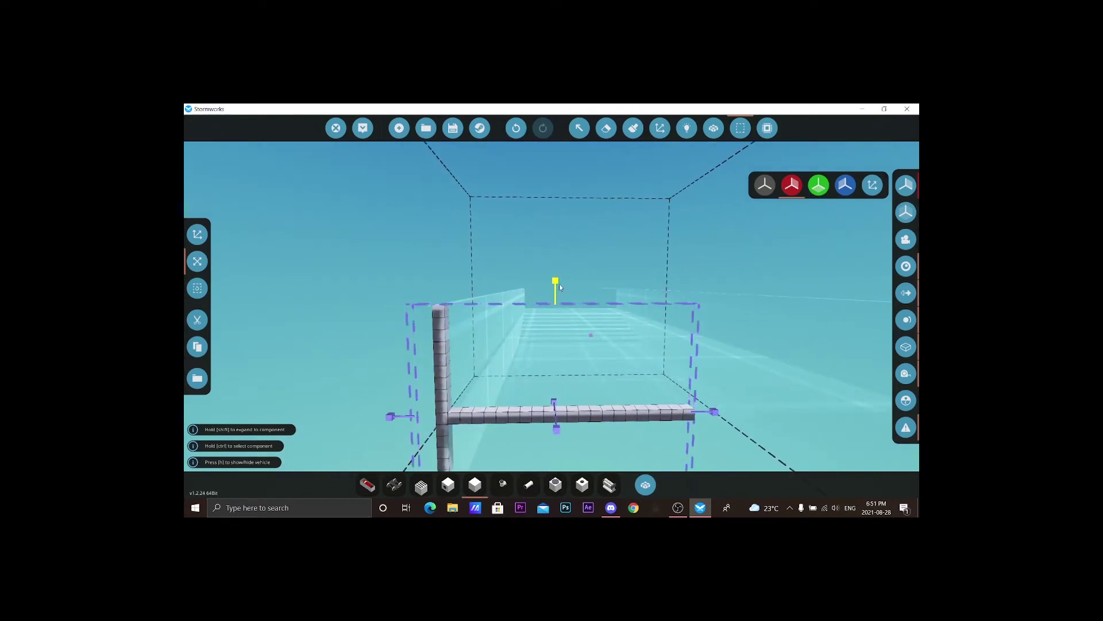
drag(559, 284, 595, 287)
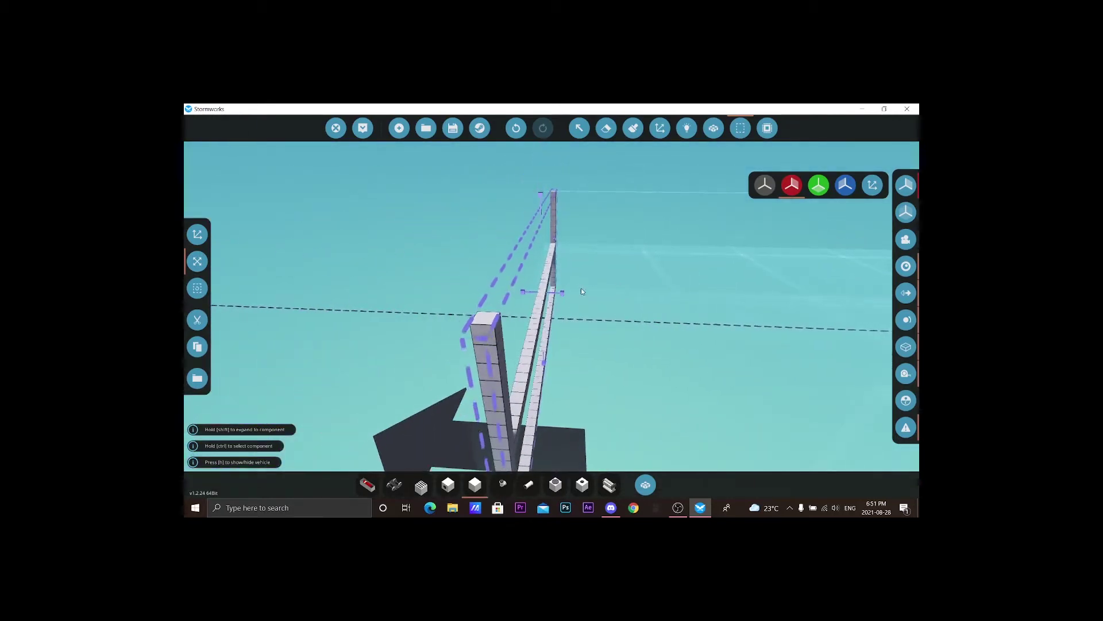
drag(561, 296, 733, 309)
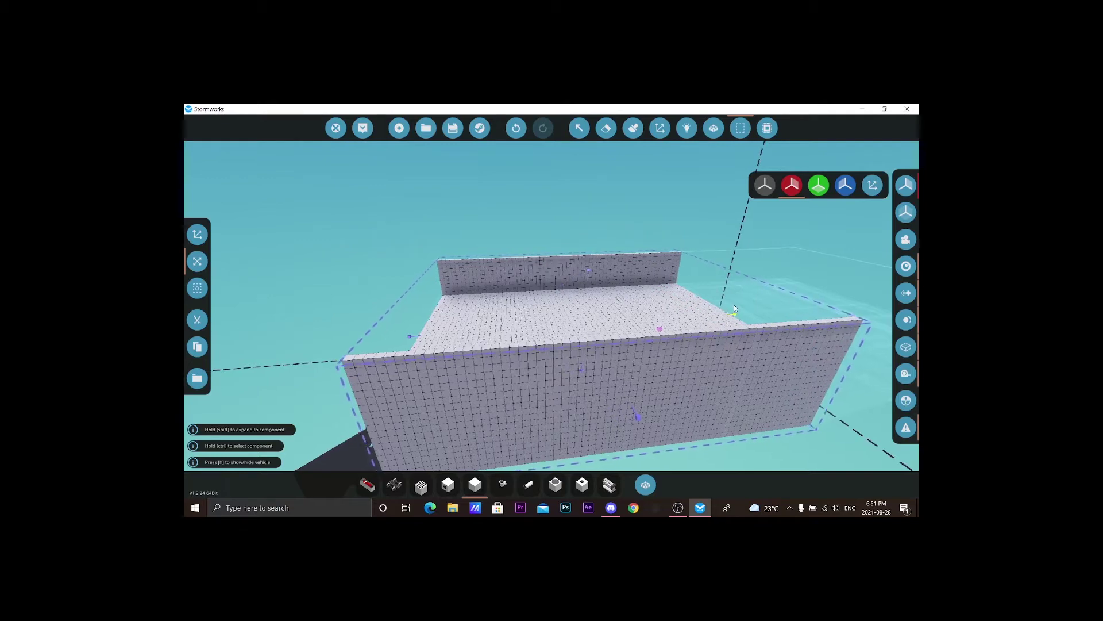
key(s)
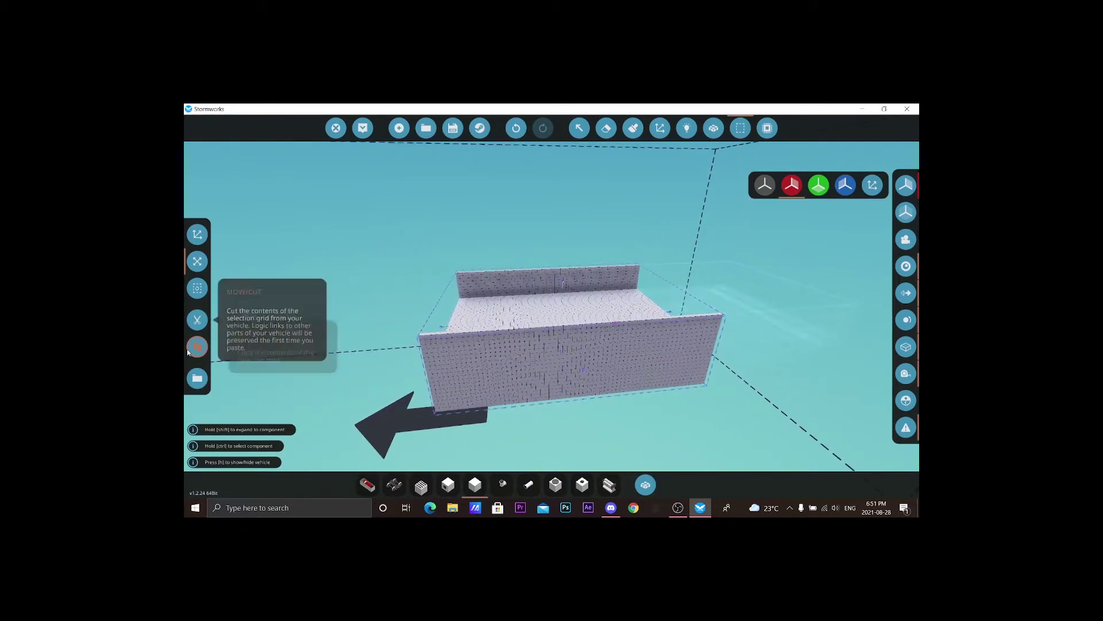
Copy the selected straight section and paste the copy flush against the hull's open end to lengthen it
click(188, 349)
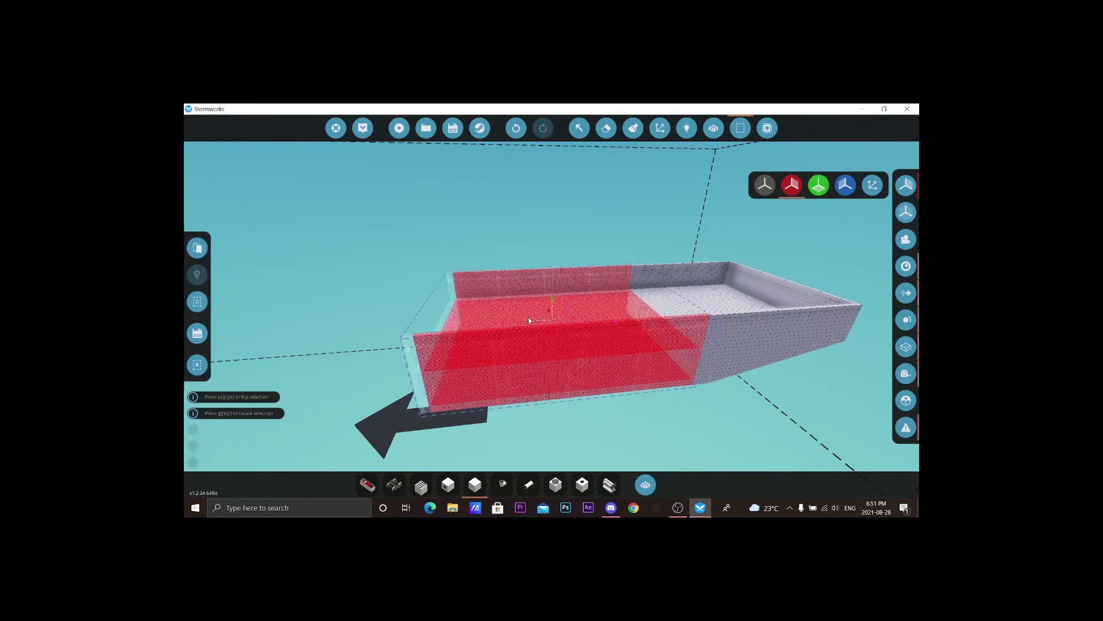
click(529, 316)
drag(529, 316, 406, 300)
scroll(405, 301, down, 5)
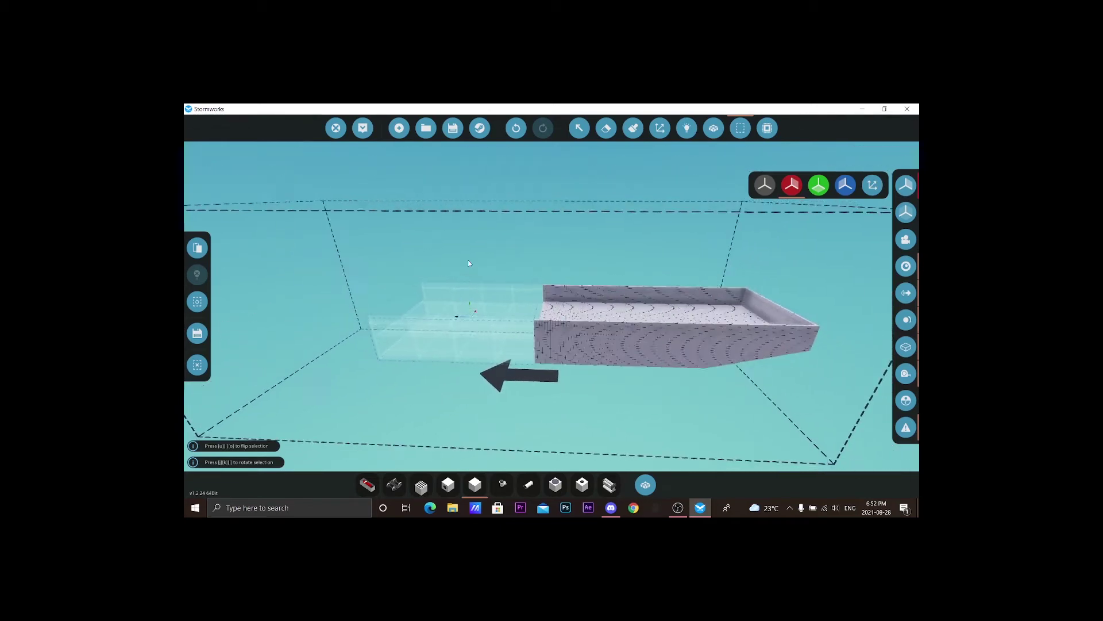
key(w)
key(a)
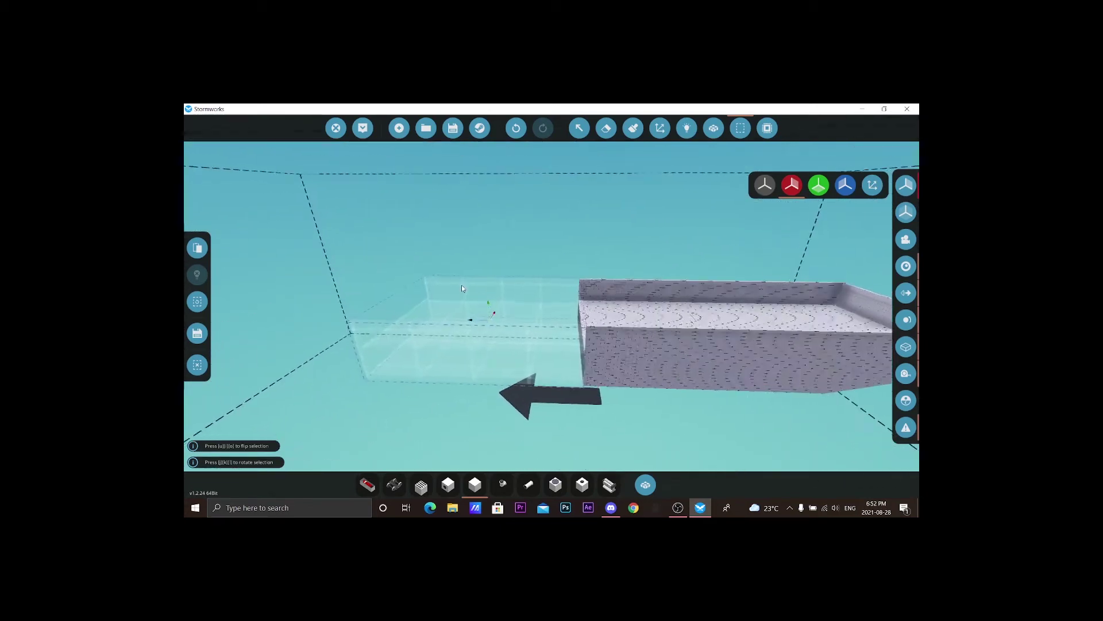
key(w)
key(s)
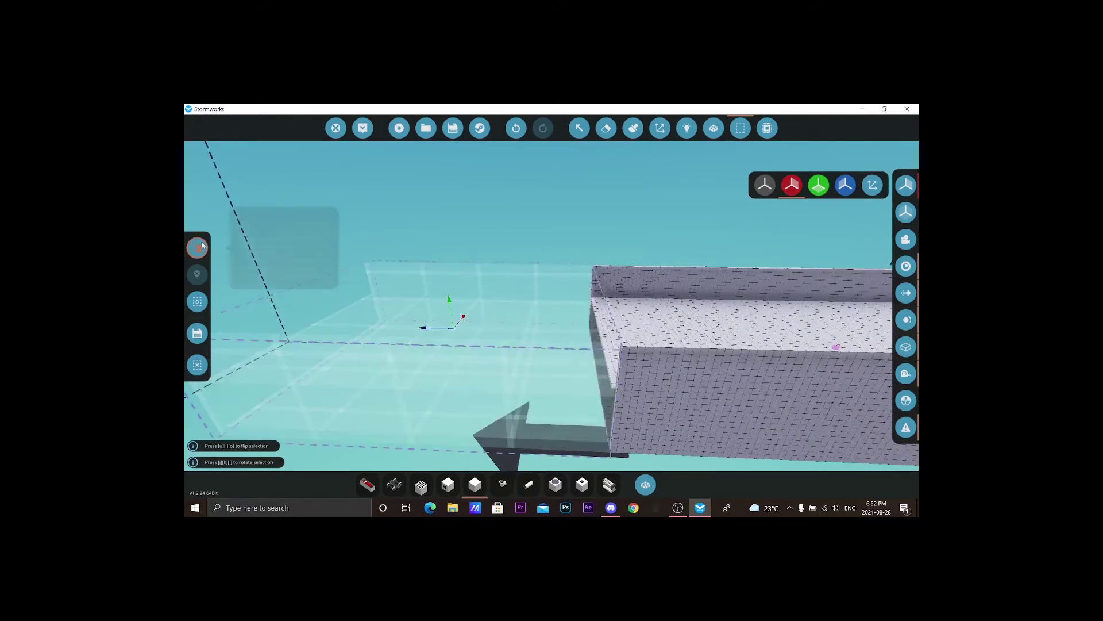
Merge the pasted section and the original hull into one body and return to building
click(713, 127)
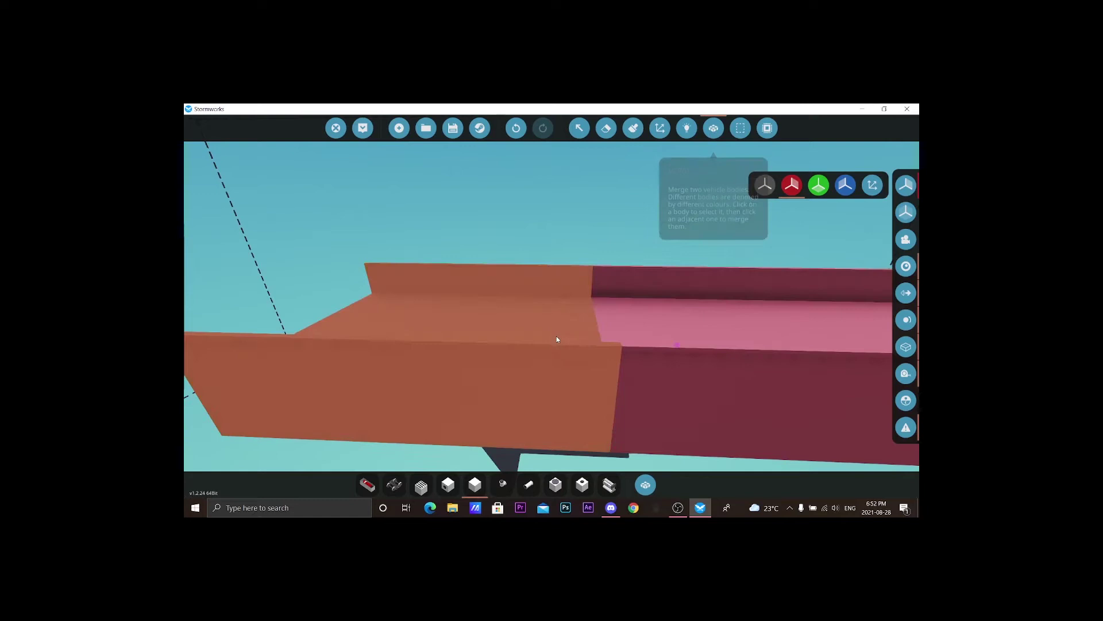
click(672, 373)
click(606, 368)
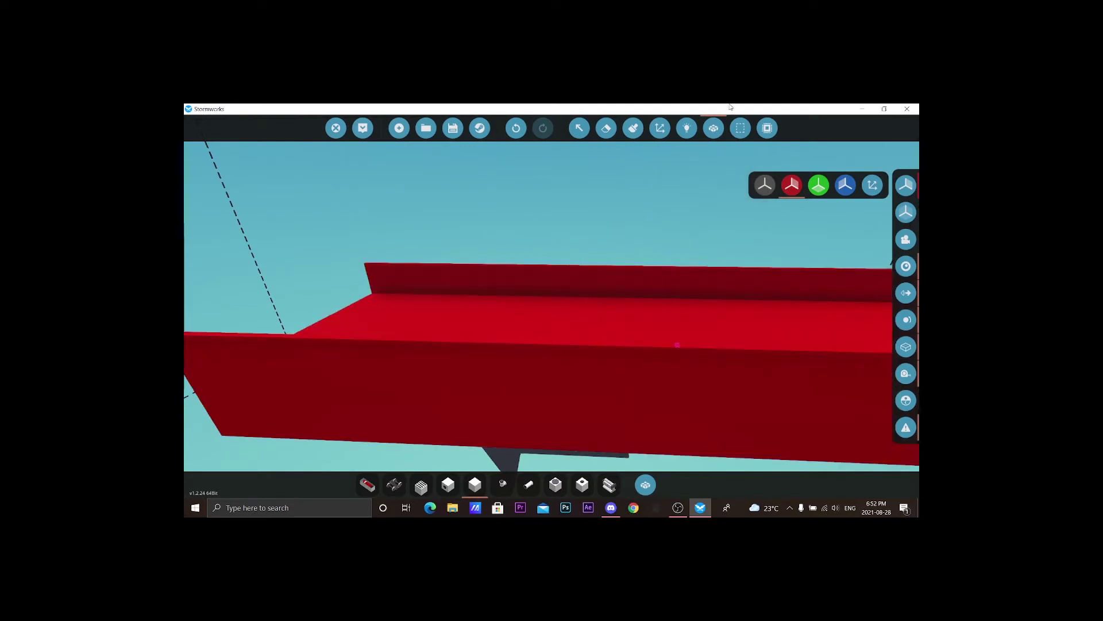
click(632, 128)
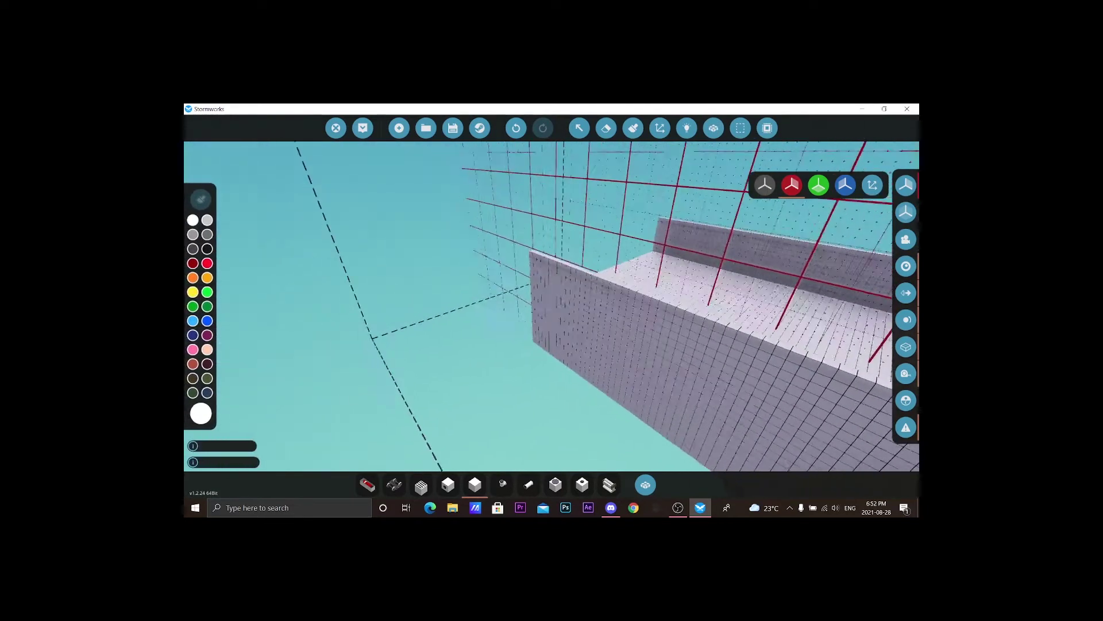
Inspect the lengthened hull's open end and the space between its floor and upper deck
key(s)
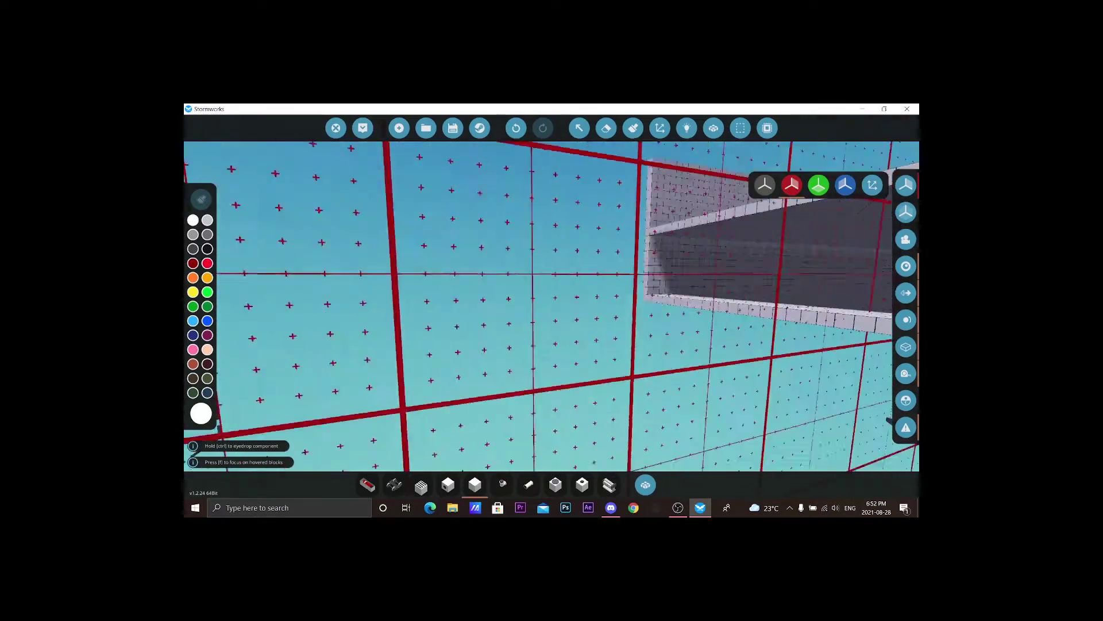
key(w)
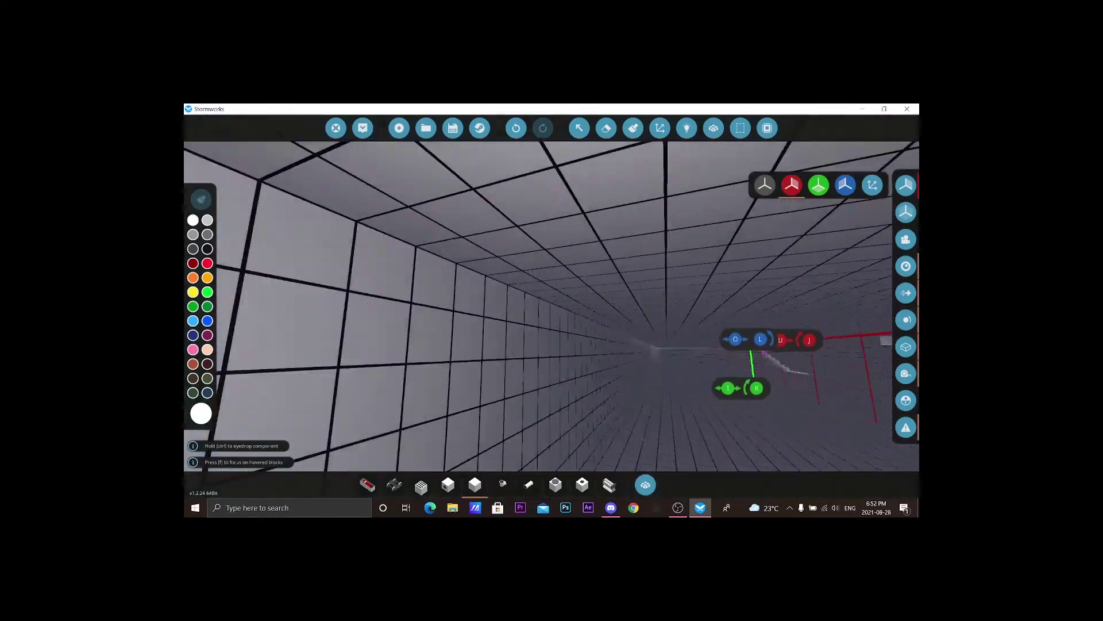
key(s)
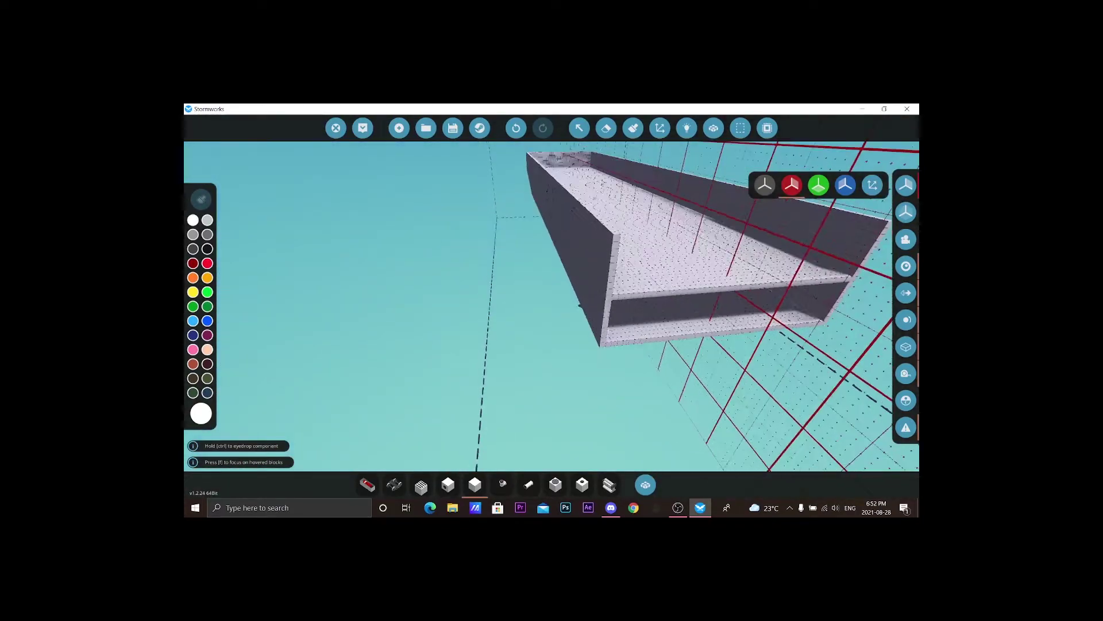
key(d)
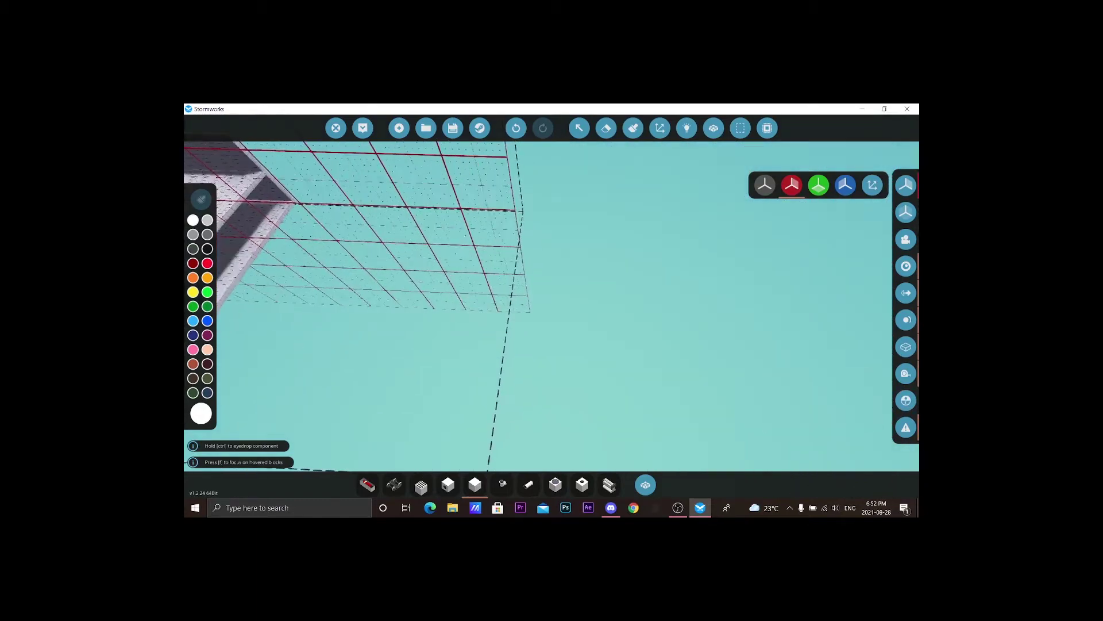
key(a)
key(w)
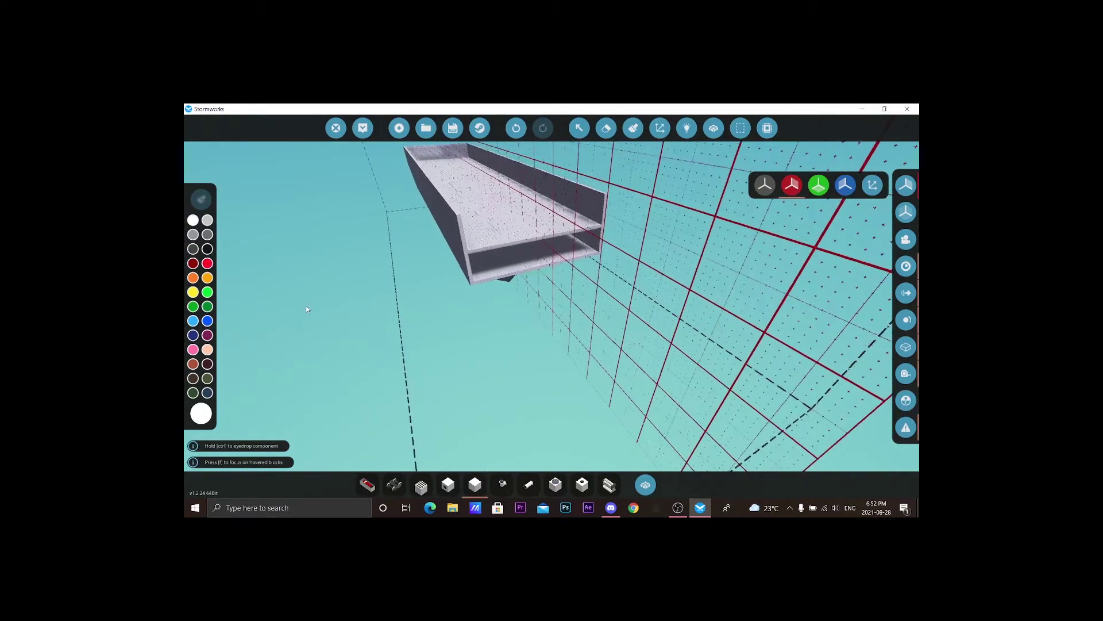
key(w)
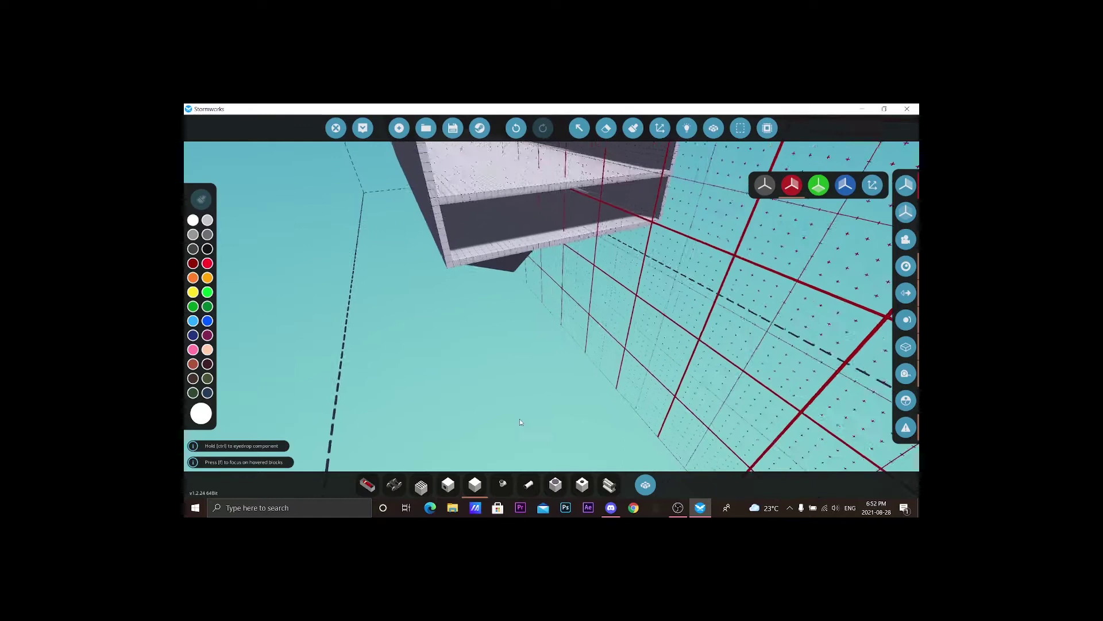
click(645, 486)
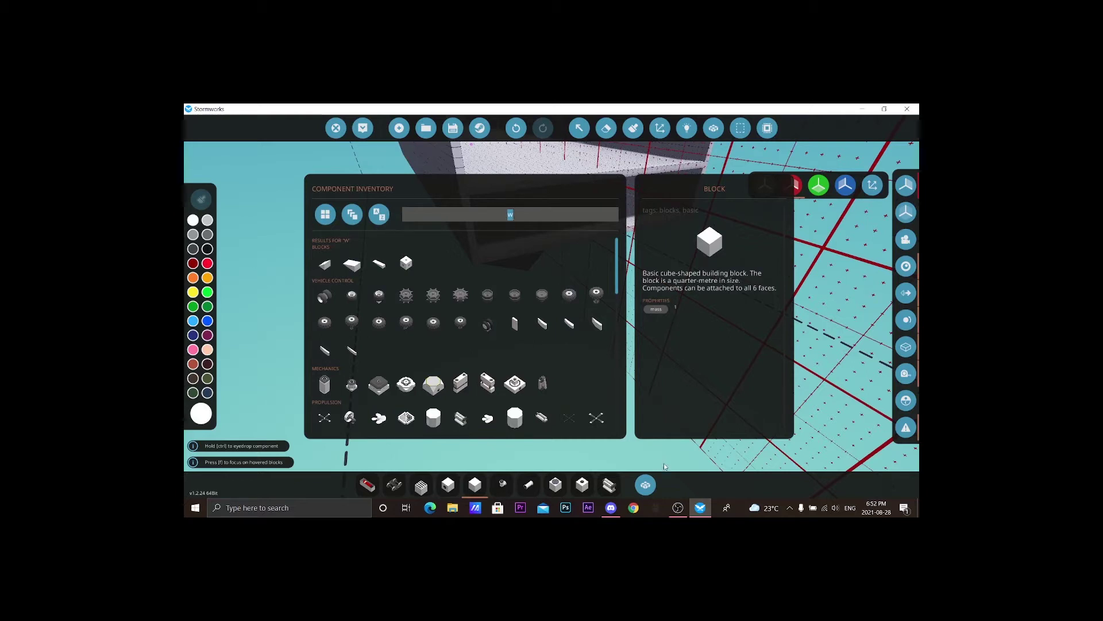
click(325, 263)
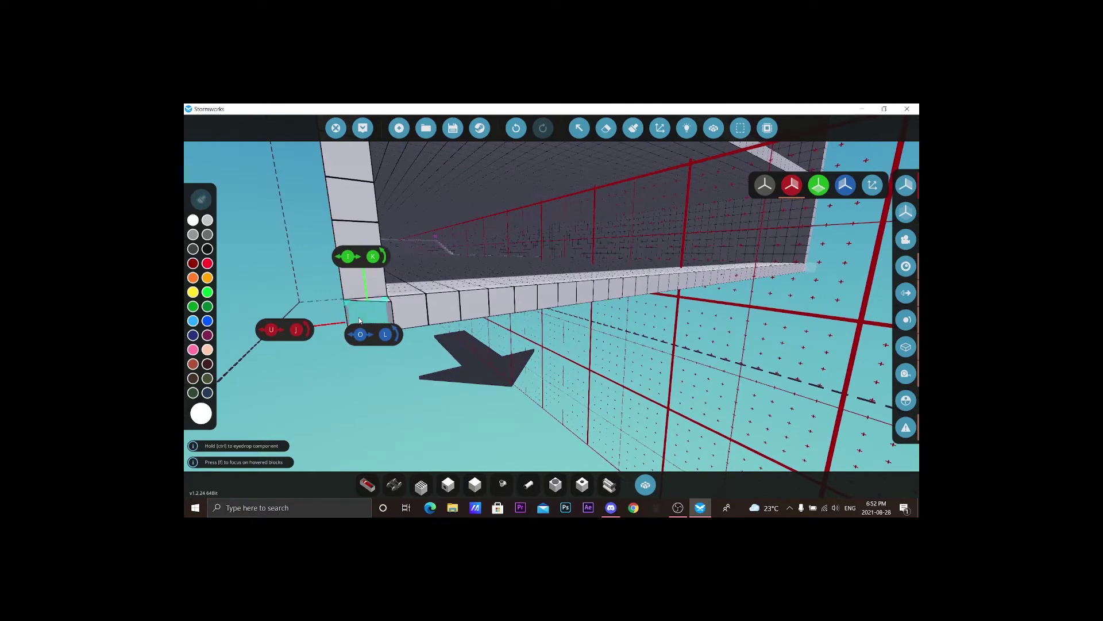
key(w)
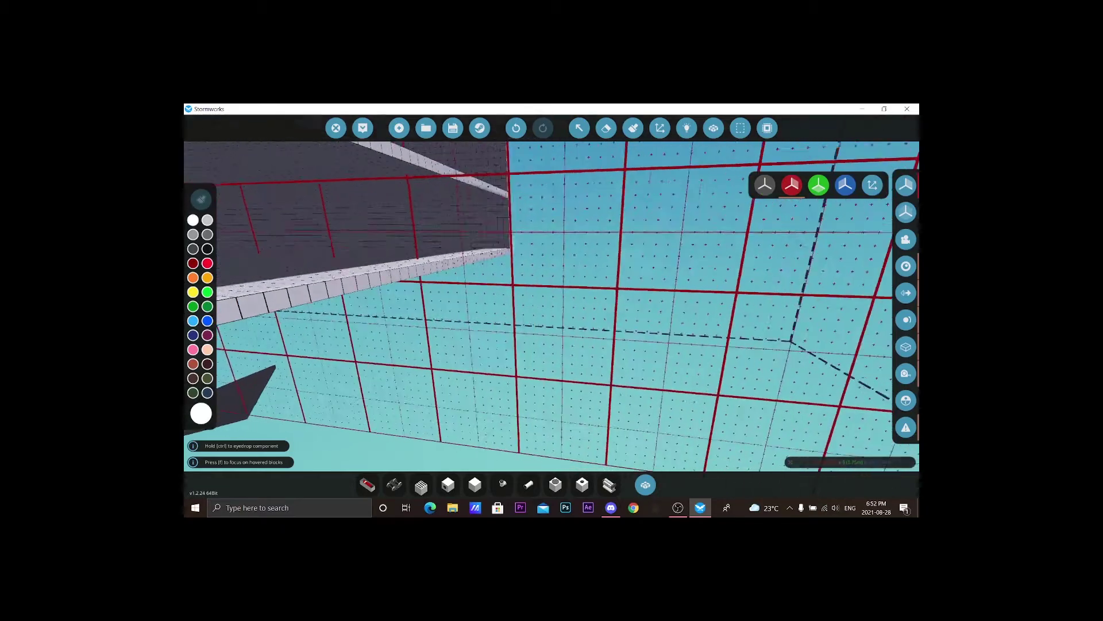
key(w)
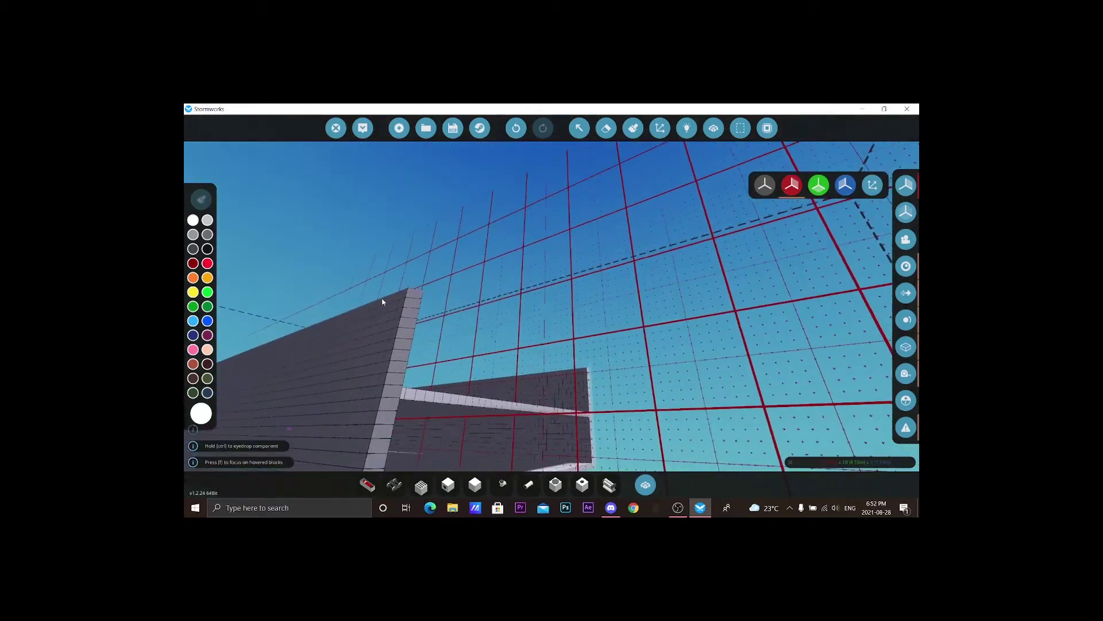
key(w)
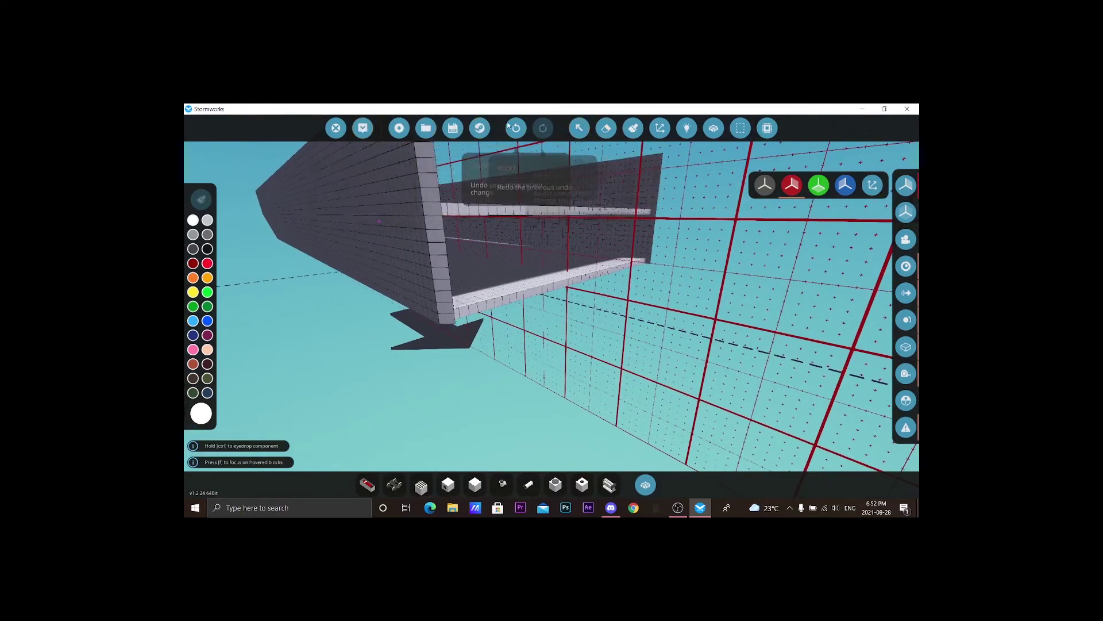
key(w)
Pick a wedge from the component inventory and rotate it into a sloped fit at the lower corner of the hull's open end
click(645, 485)
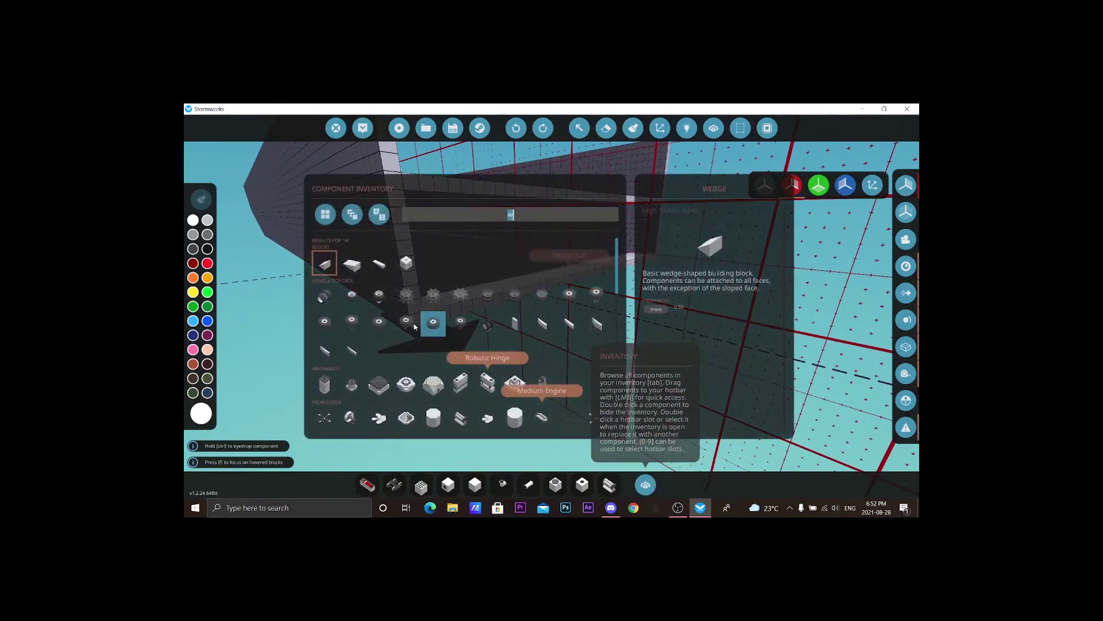
double_click(581, 328)
key(w)
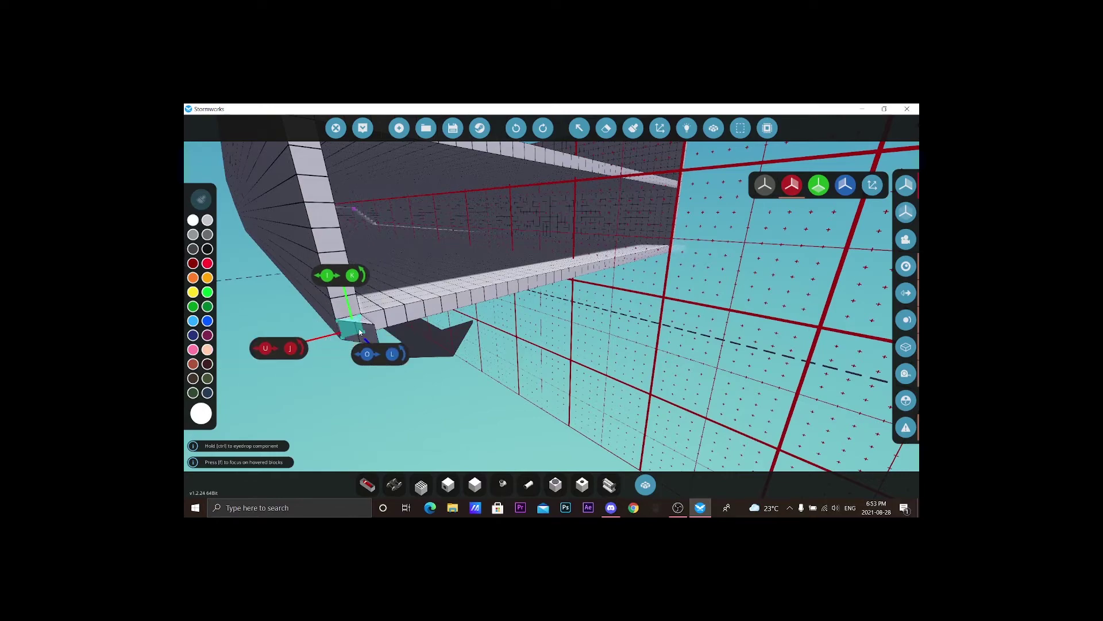
key(s)
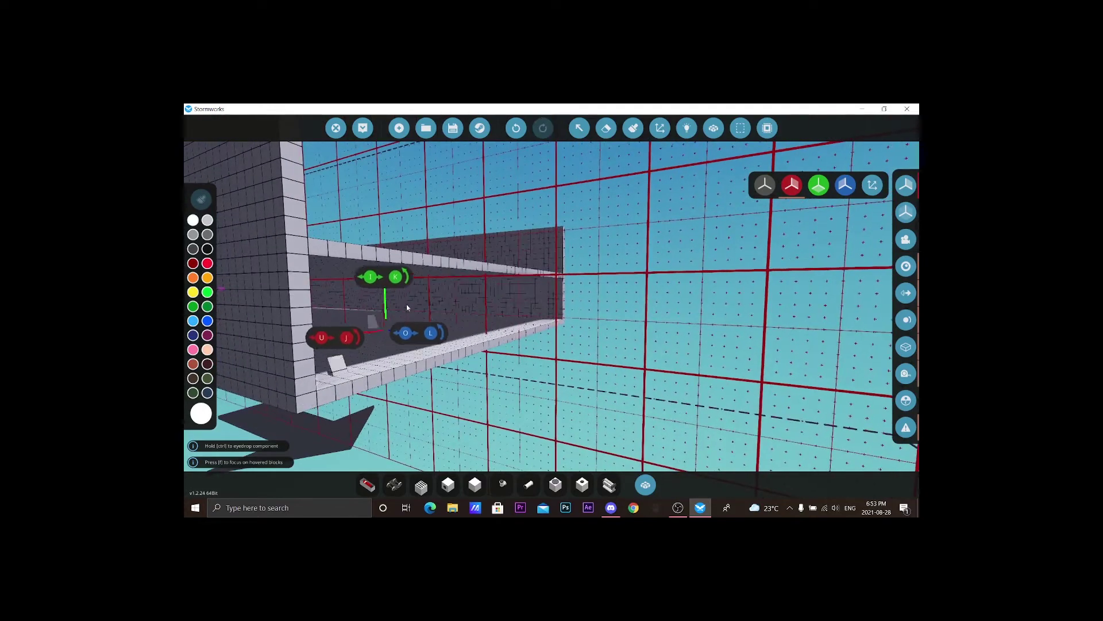
key(w)
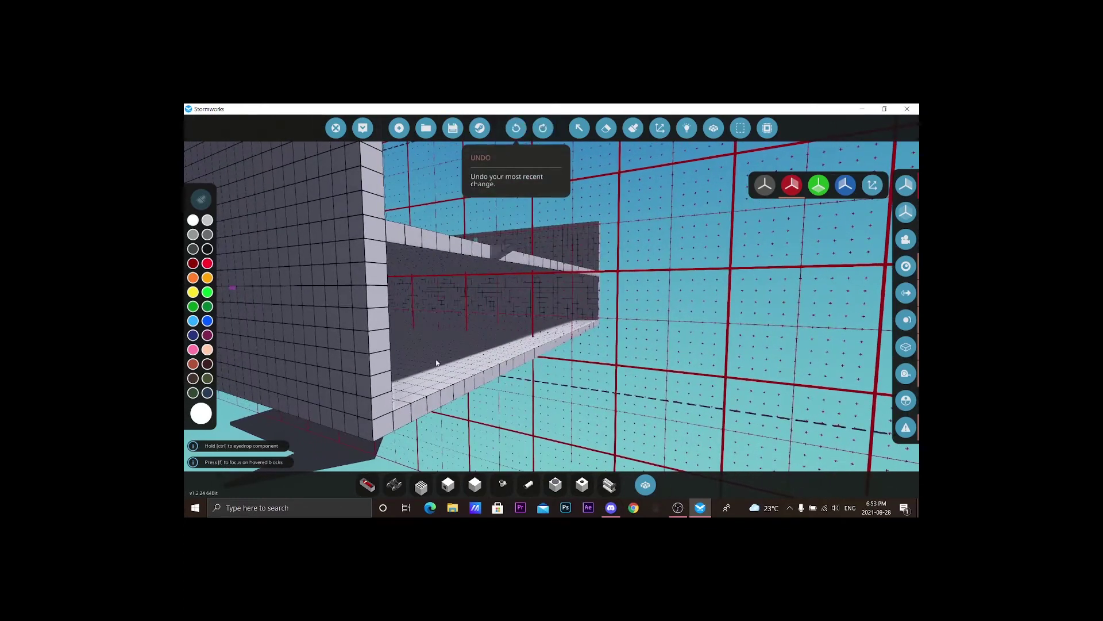
key(u)
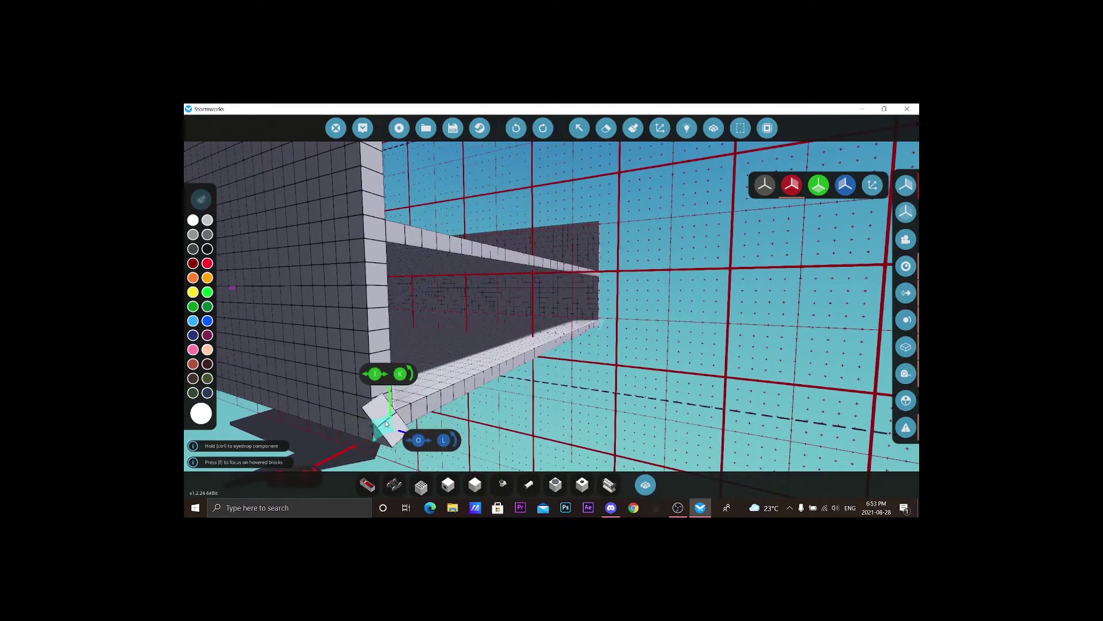
key(u)
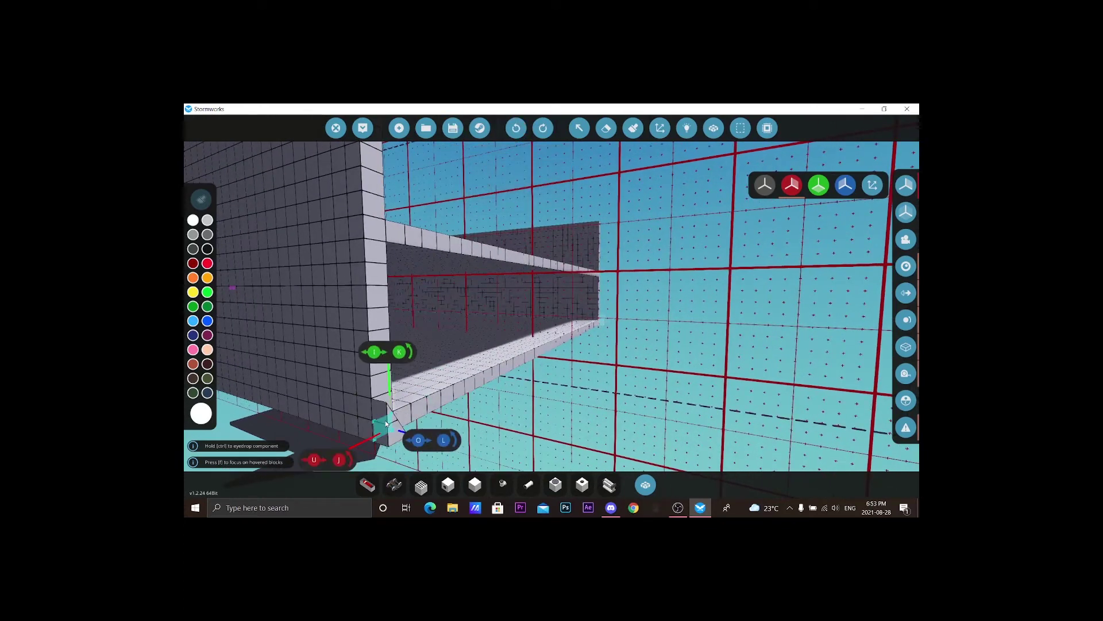
click(386, 424)
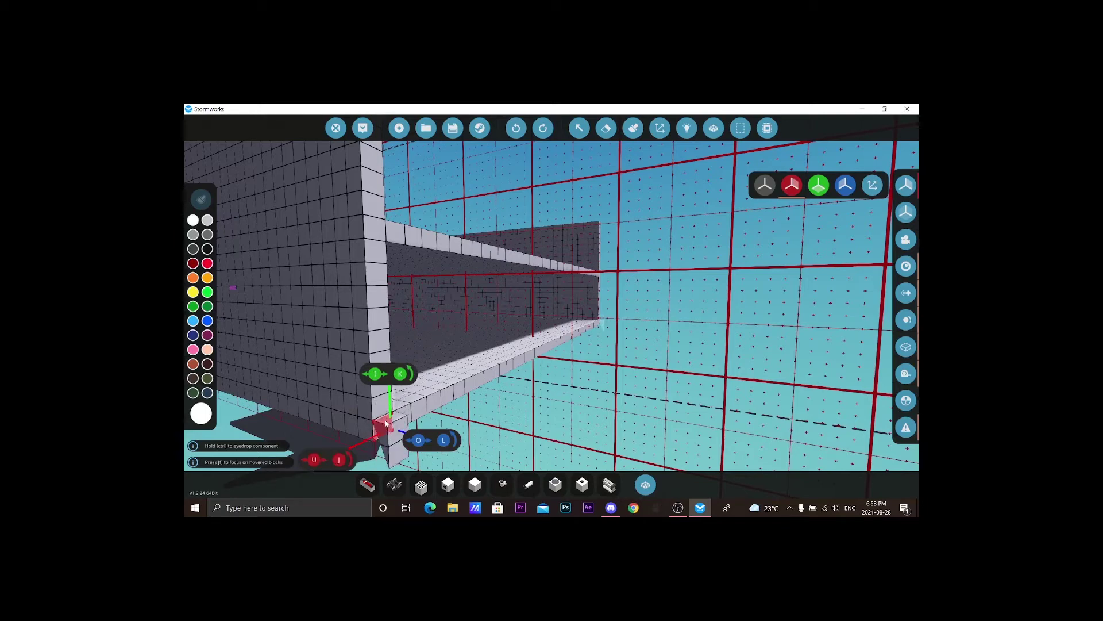
key(u)
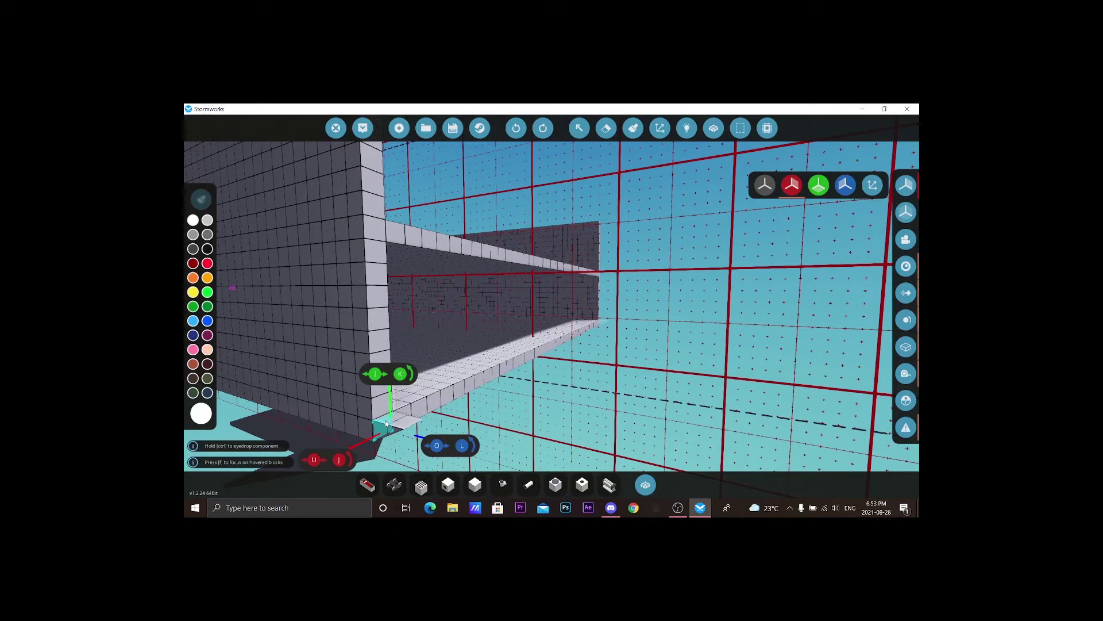
Extend the wedge into a long upward-sloping strip running out from the lower corner of the hull's open end
key(s)
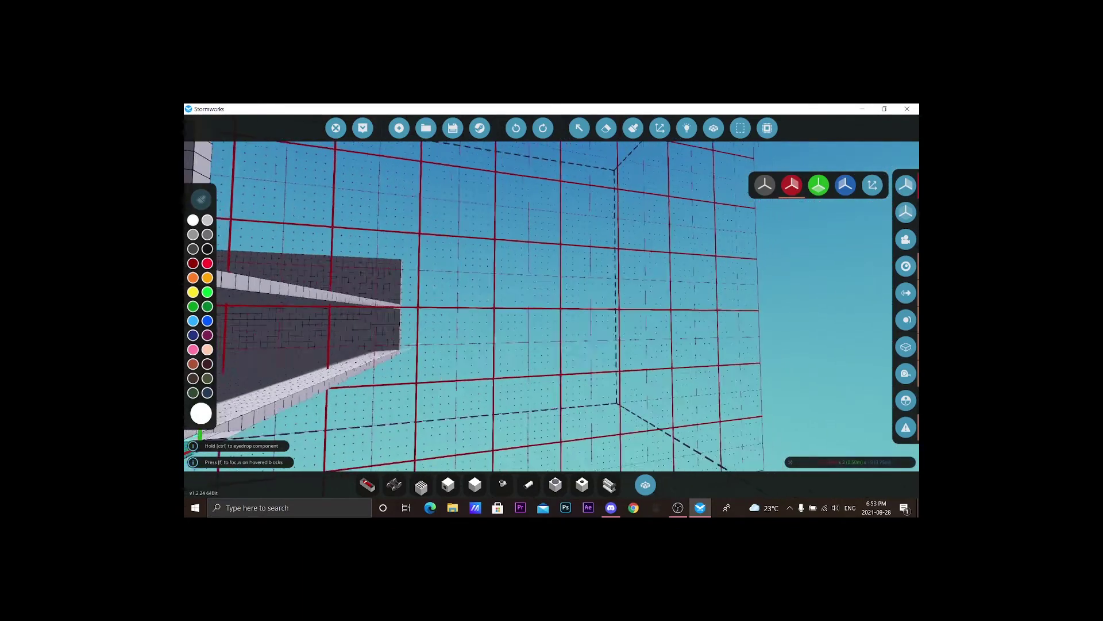
drag(429, 414, 521, 322)
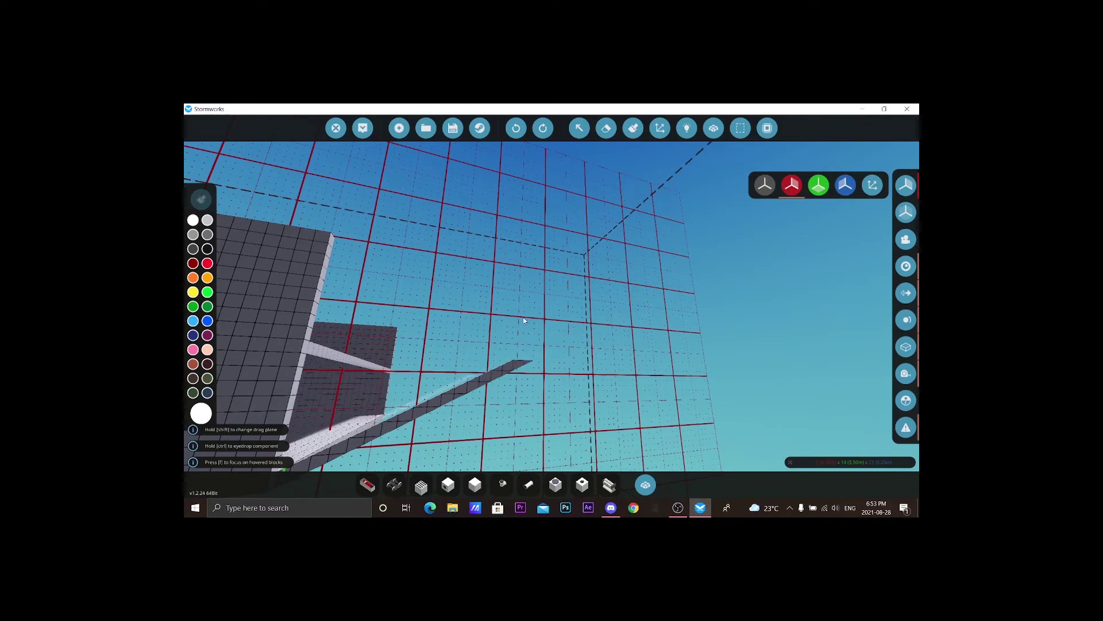
drag(649, 274, 649, 274)
key(w)
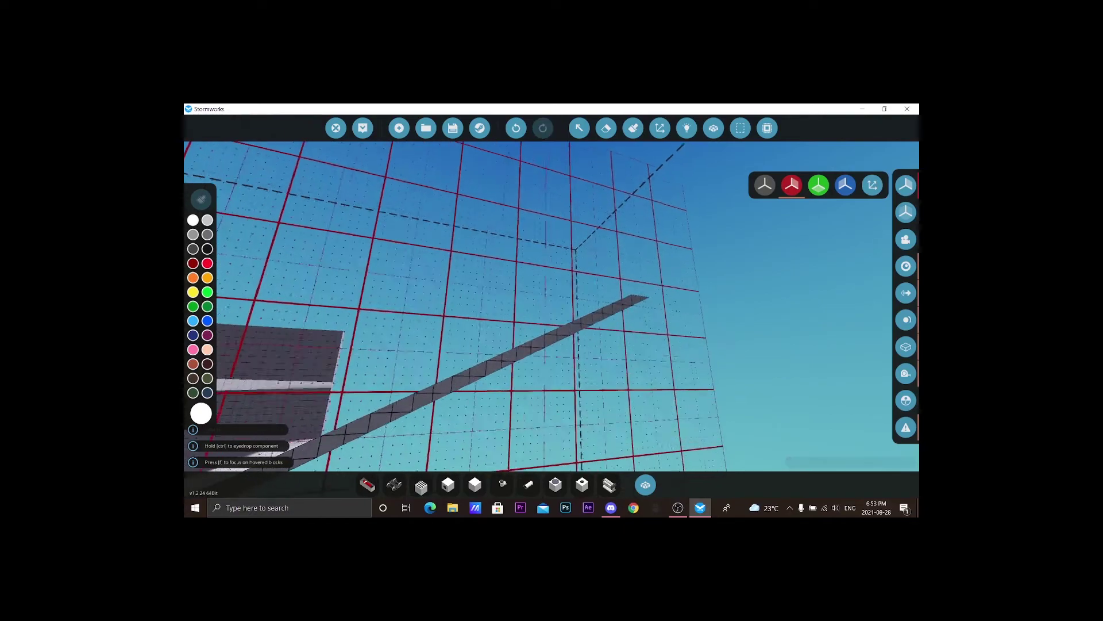
Rotate the wedge to complement the sloping strip and fill a matching second row along its length down to the hull
key(s)
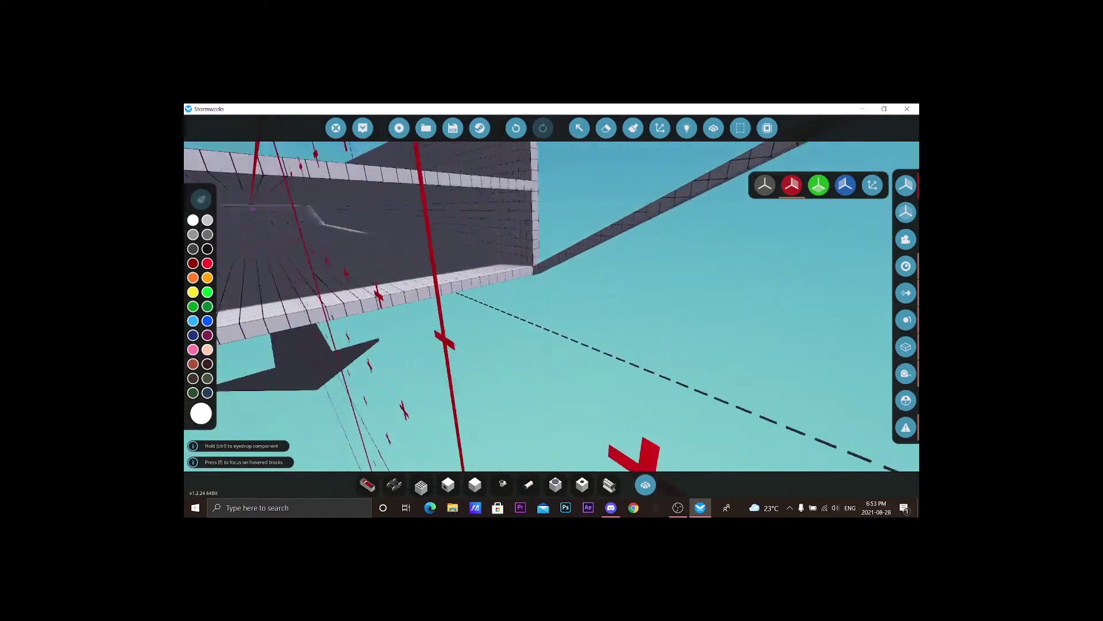
key(s)
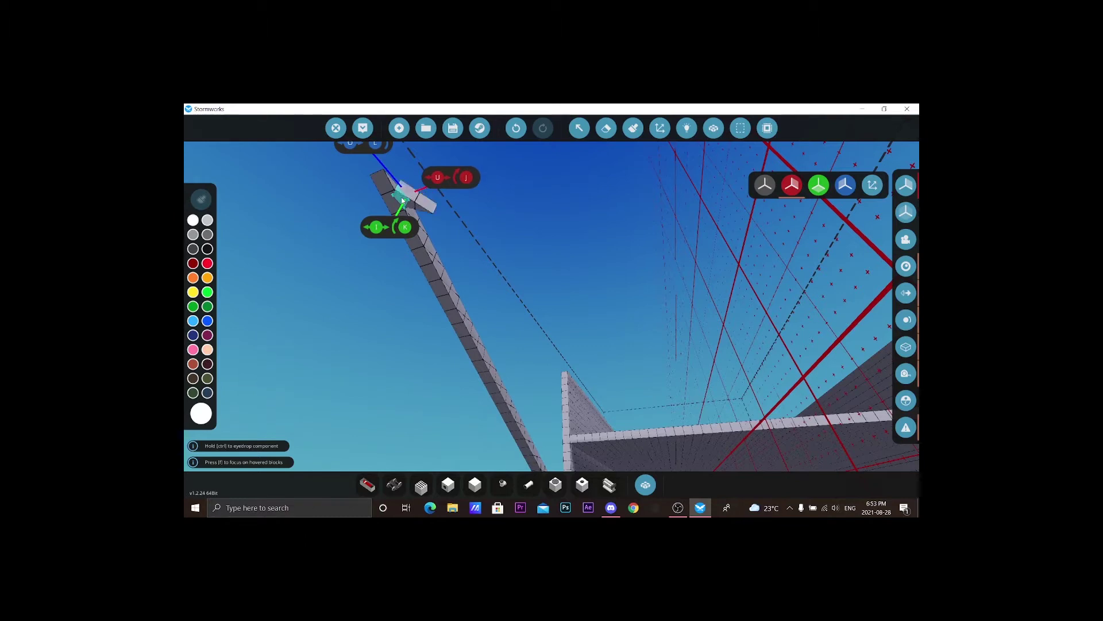
key(j)
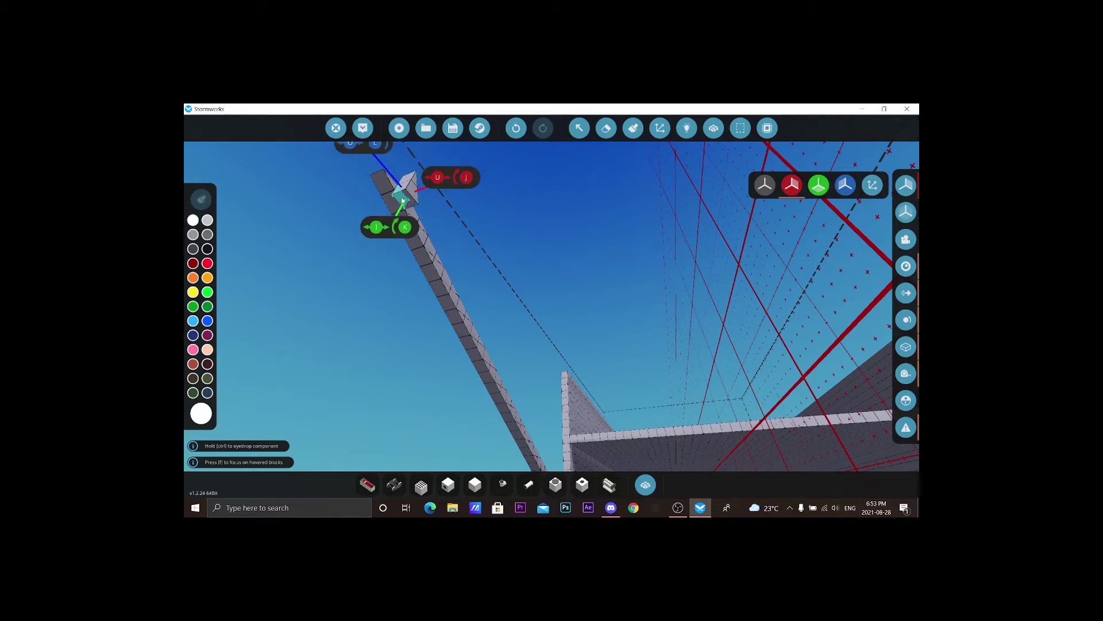
key(j)
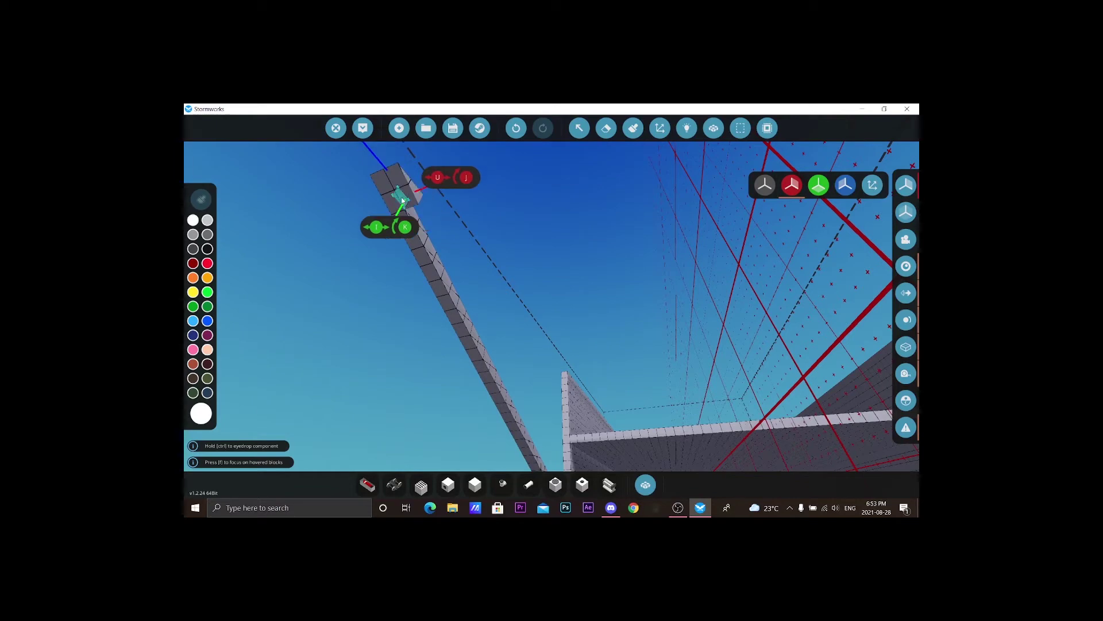
drag(394, 197, 561, 339)
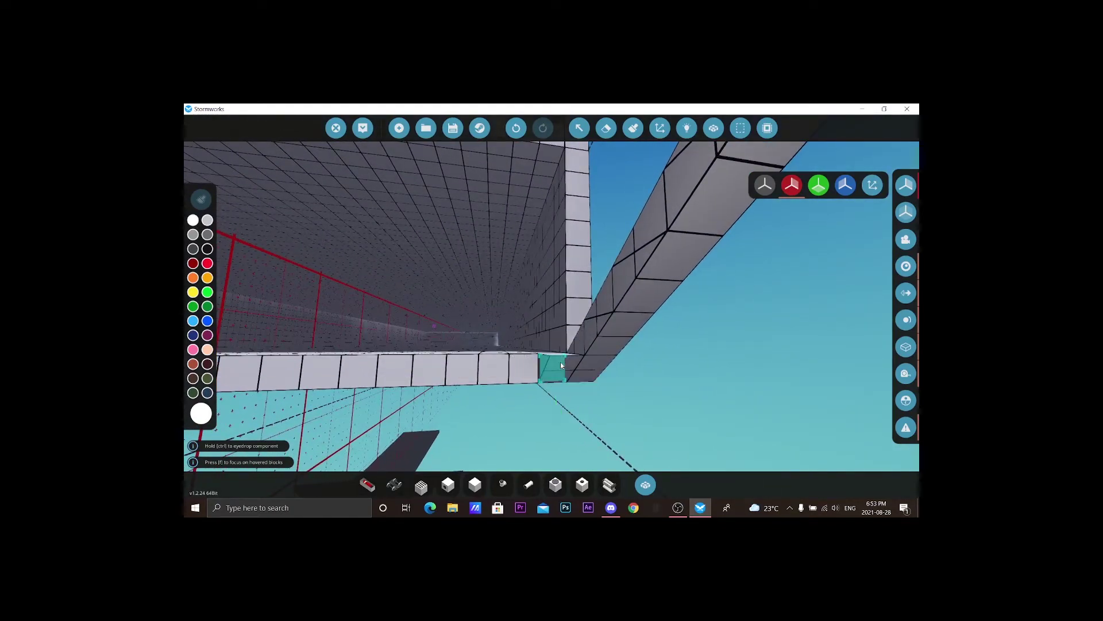
Rotate the wedge to continue the floor's slope and fill the first rows across the hull's width between the two side strips
drag(560, 361, 468, 294)
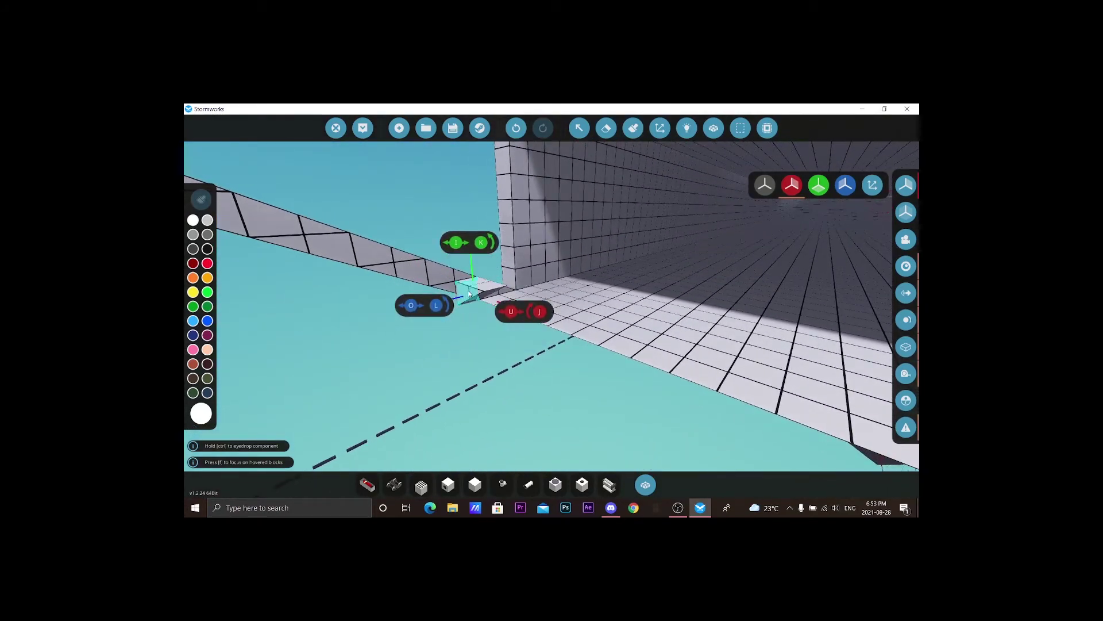
key(l)
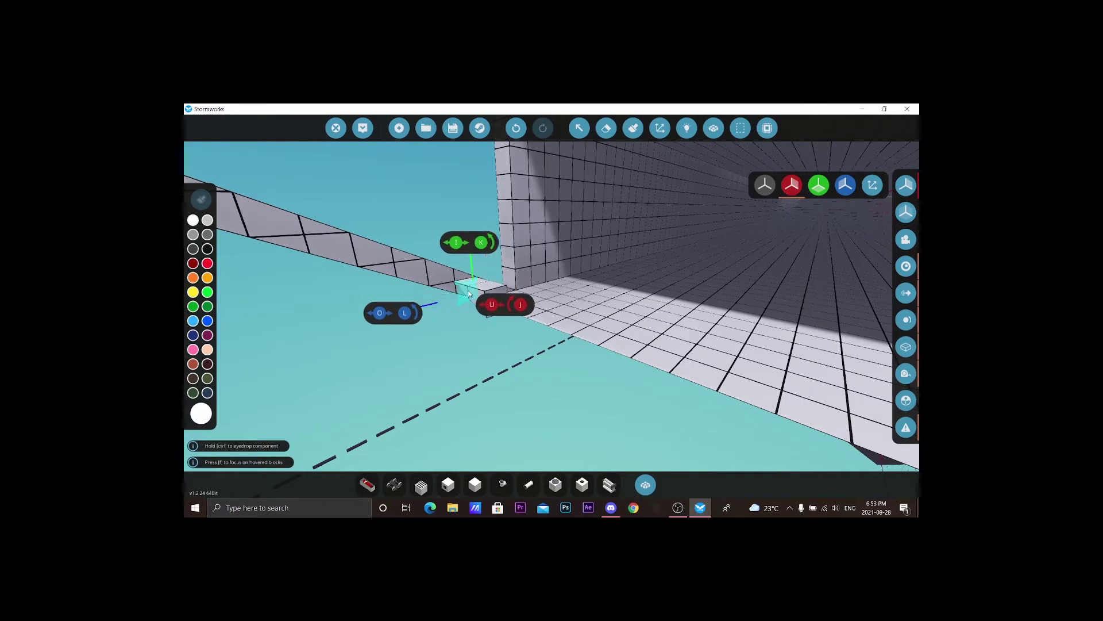
drag(468, 293, 672, 279)
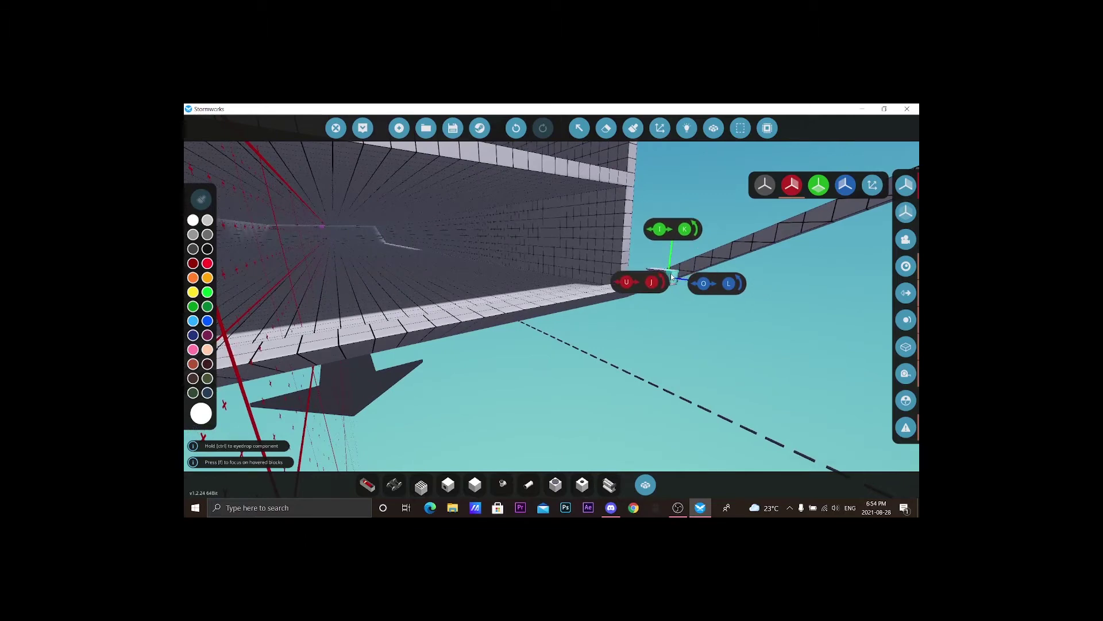
drag(673, 279, 464, 285)
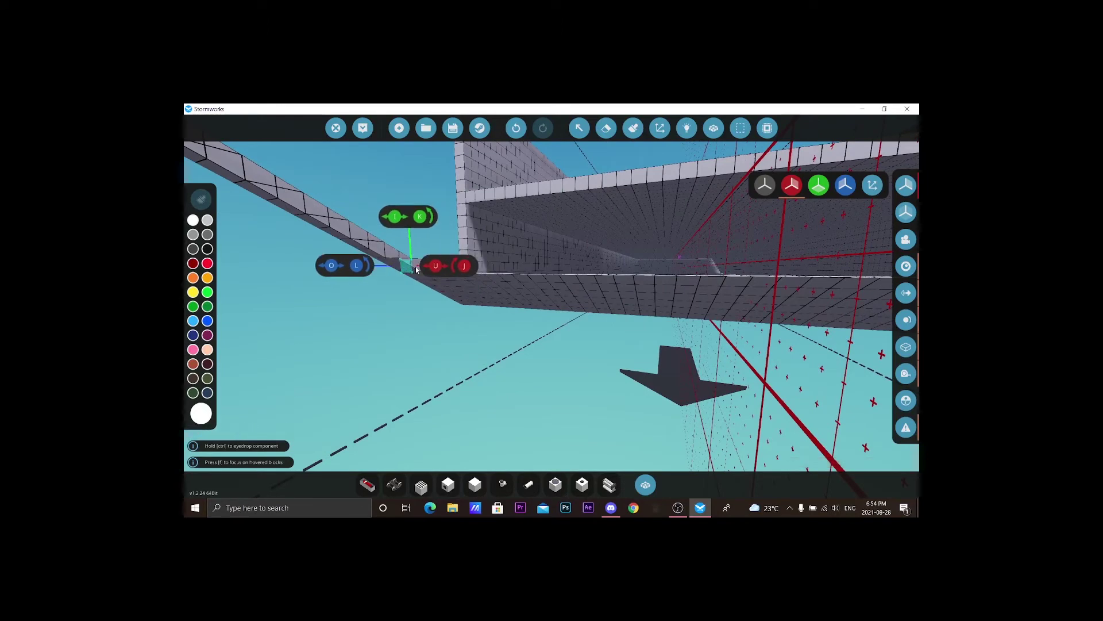
Add further full-width wedge rows between the side strips, each one step farther up the slope from the floor
drag(416, 269, 481, 266)
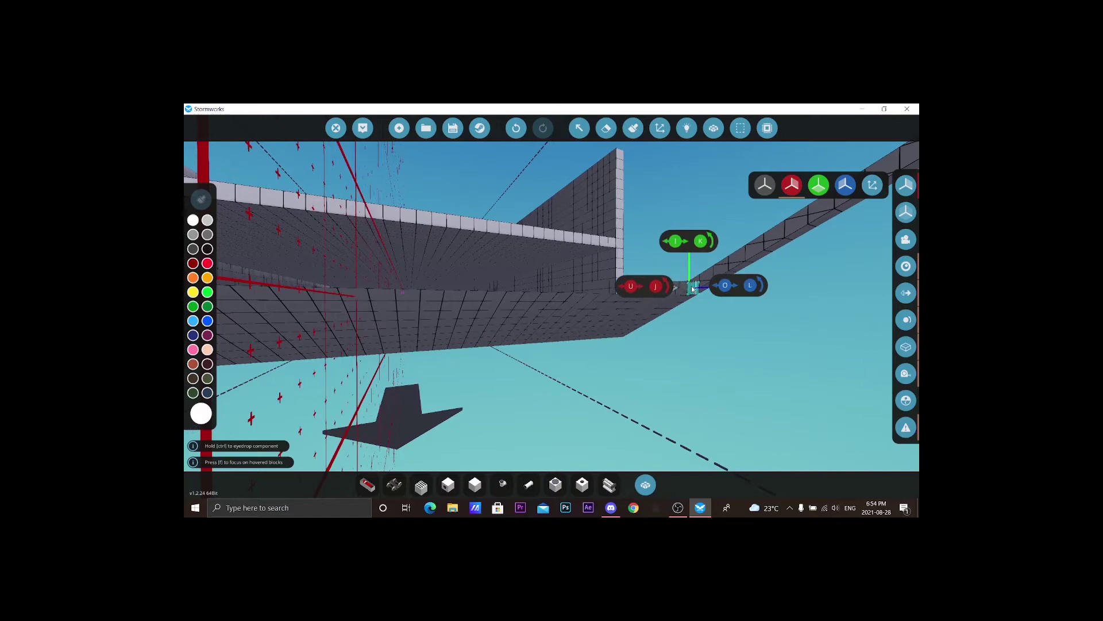
drag(692, 288, 454, 311)
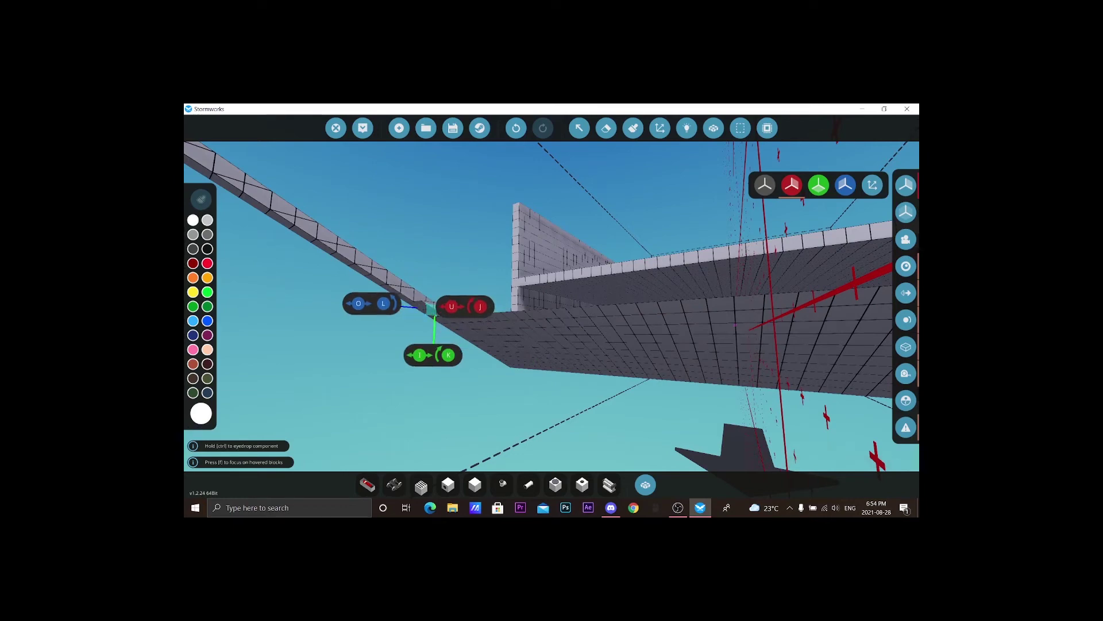
drag(434, 311, 633, 326)
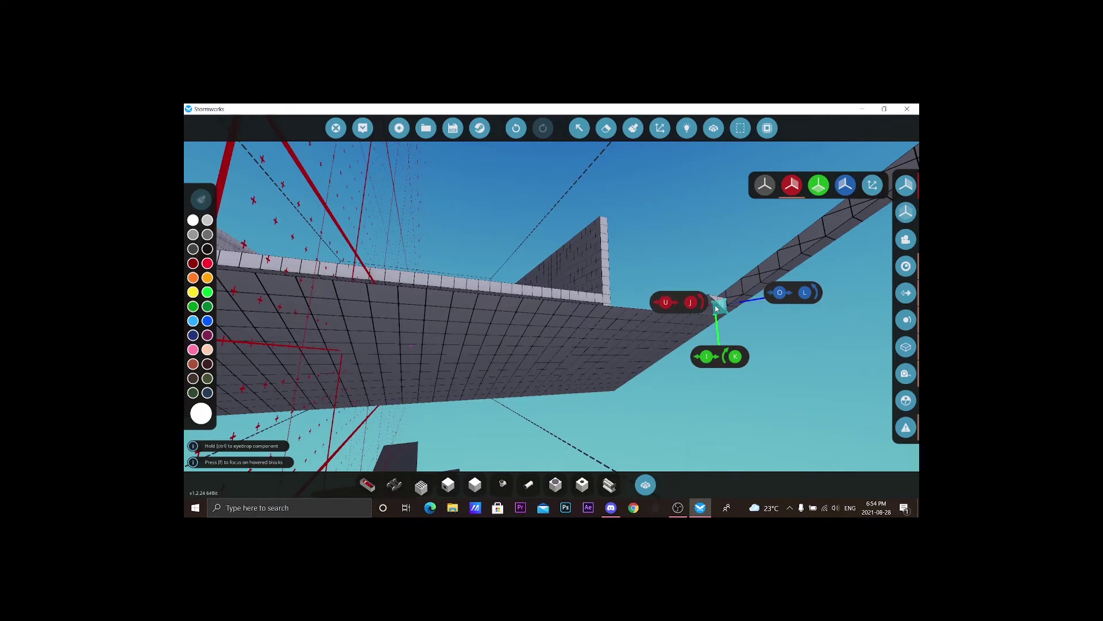
drag(719, 305, 458, 326)
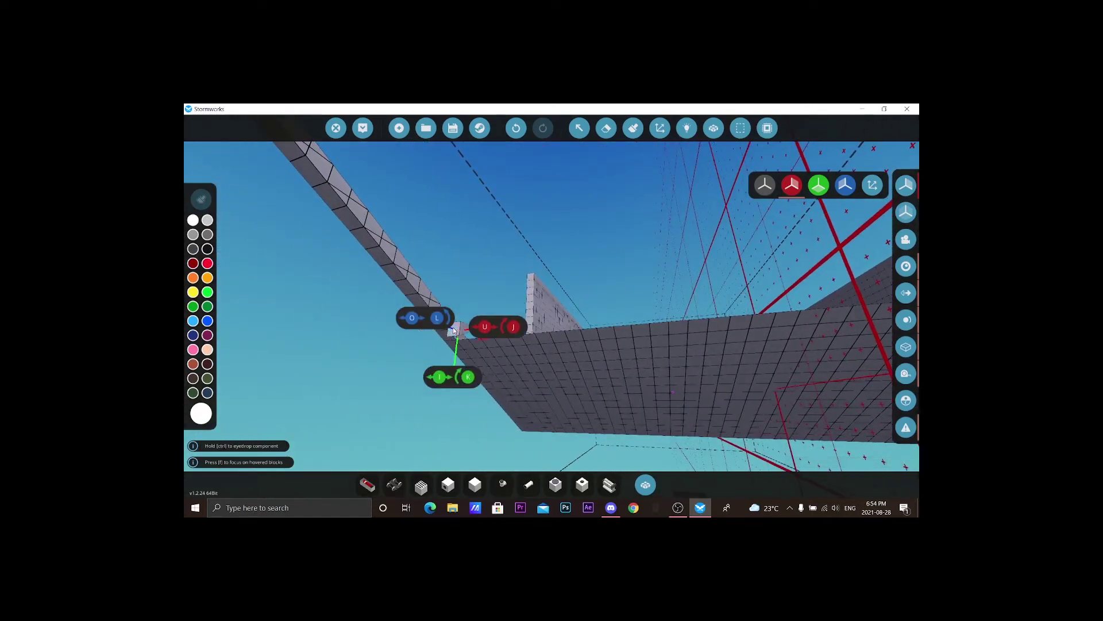
click(454, 329)
drag(469, 343, 685, 327)
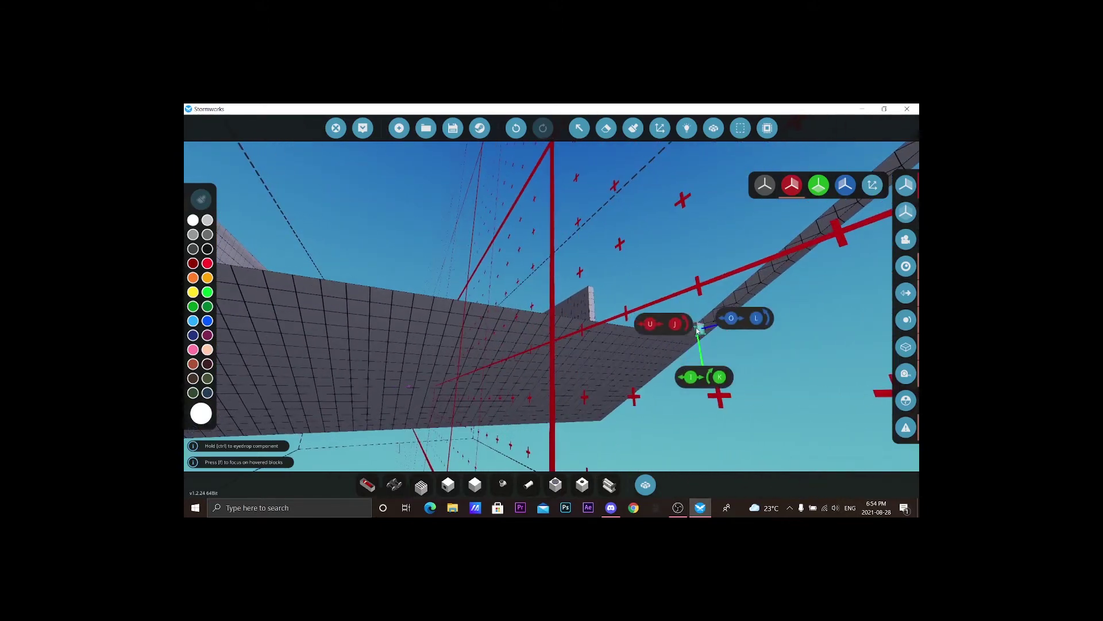
Continue the sloped floor outward by filling the remaining gap between the side strips with full-width wedge rows
mouse_move(699, 329)
mouse_down()
mouse_move(684, 330)
mouse_move(696, 345)
mouse_up()
drag(575, 288, 540, 278)
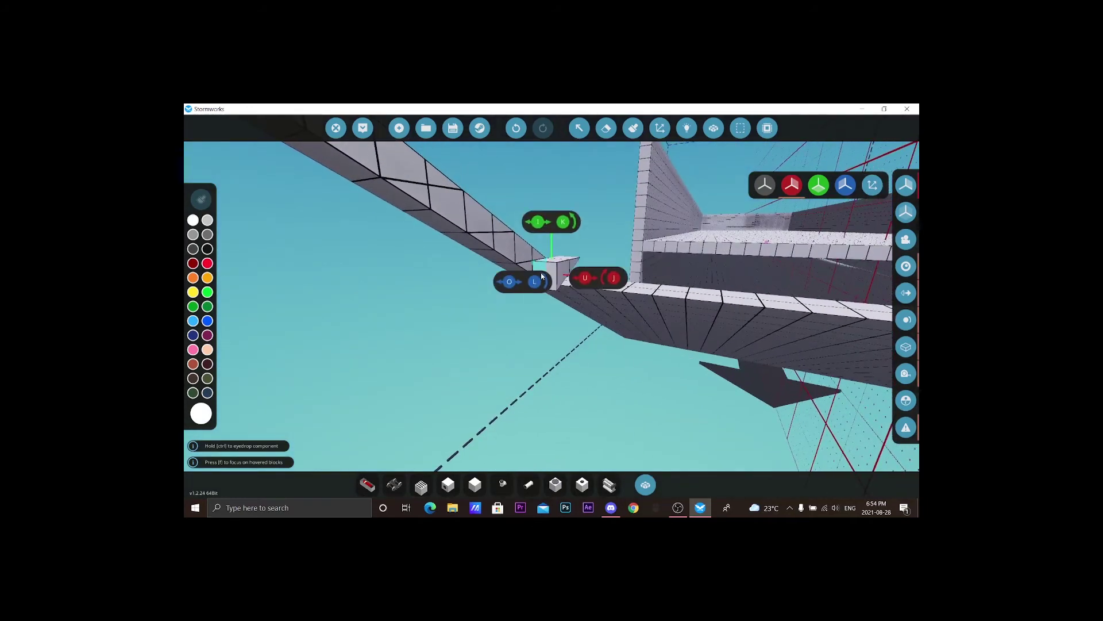
drag(542, 276, 609, 310)
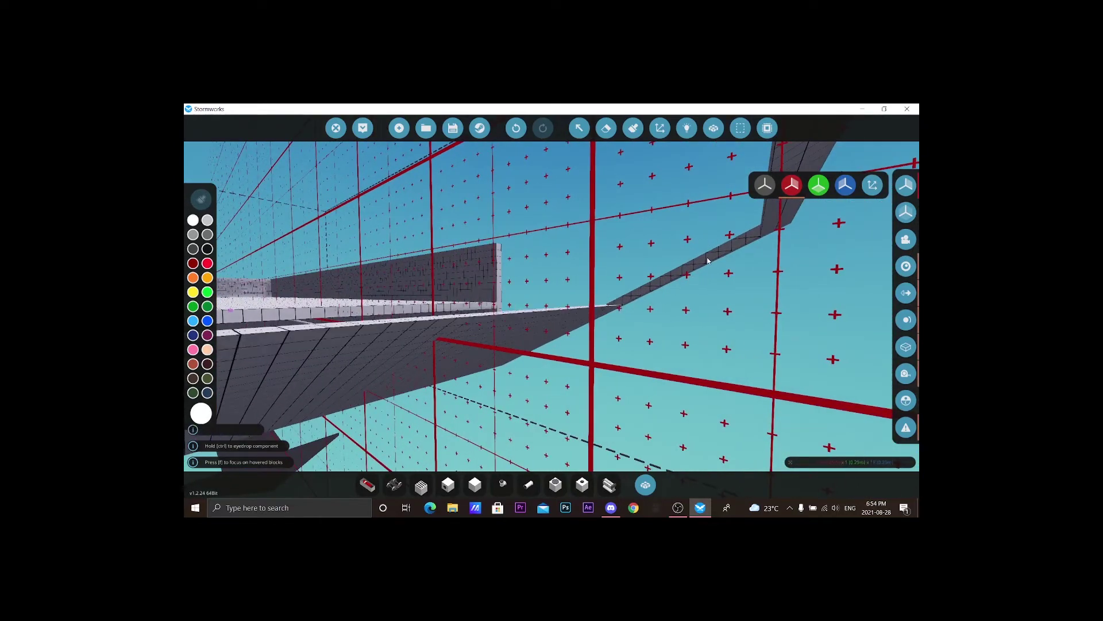
scroll(632, 287, up, 3)
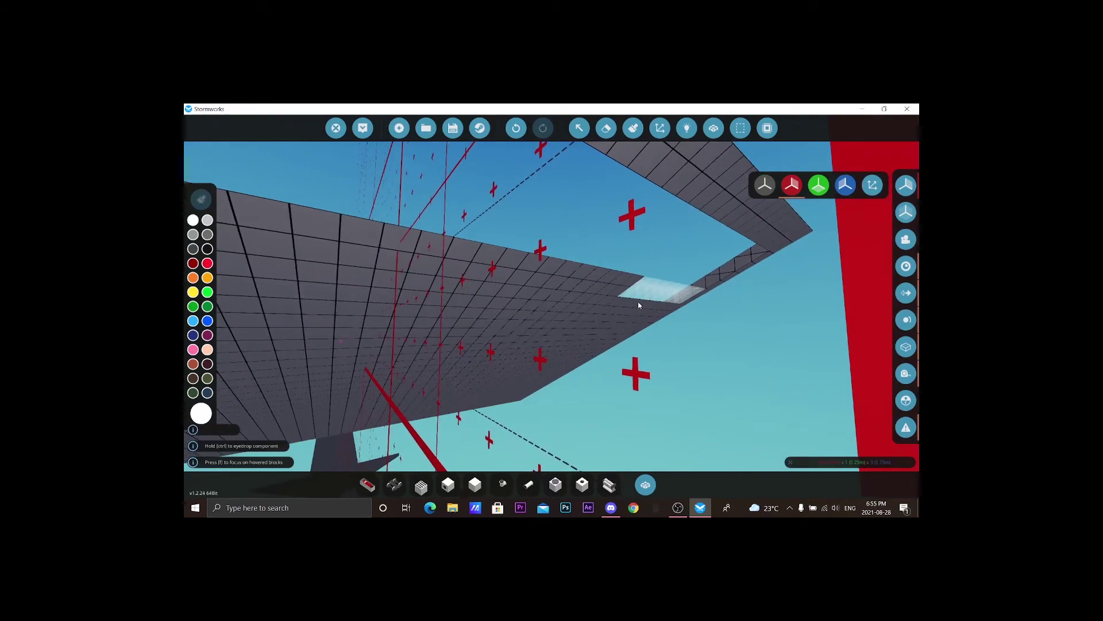
click(711, 281)
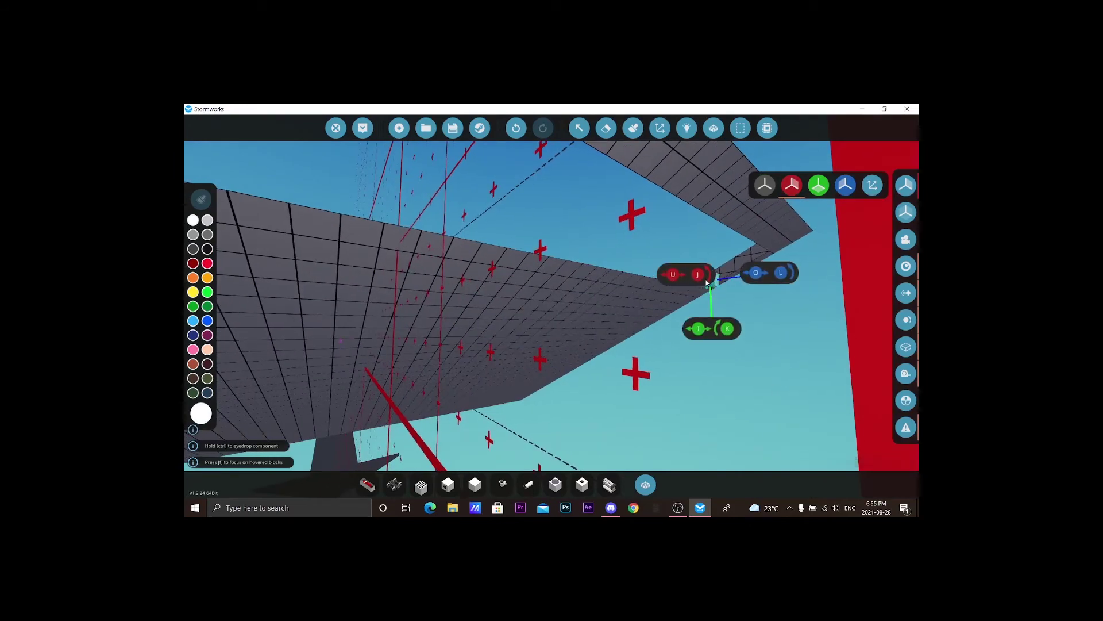
click(706, 276)
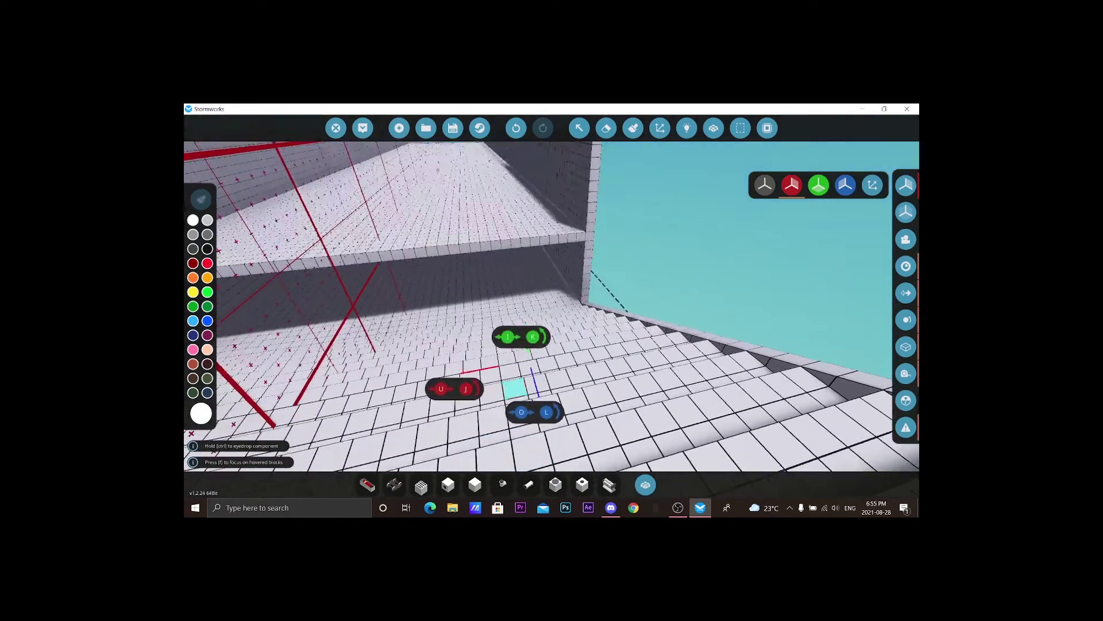
Select the basic Block and fill the upper band of the side wall beside the sloped floor out to its tip
click(606, 127)
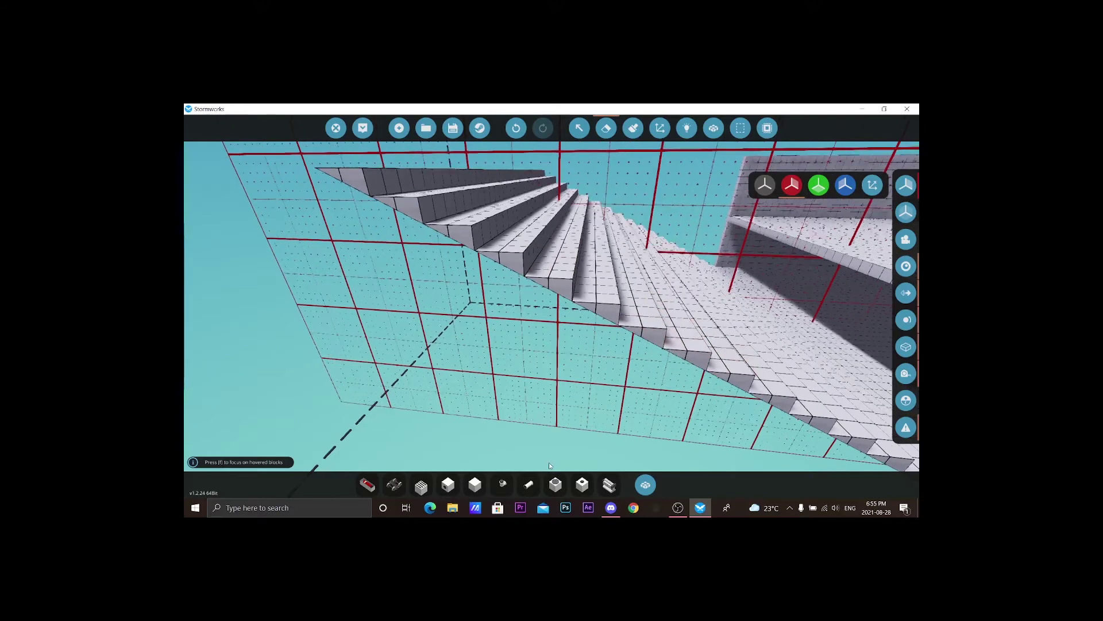
click(646, 485)
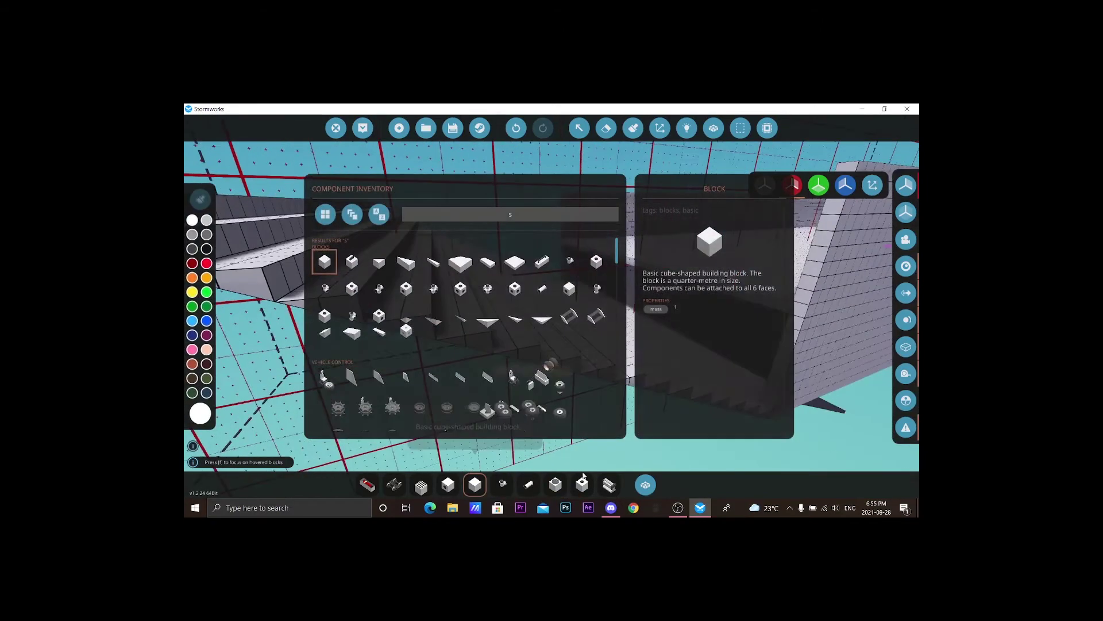
click(646, 486)
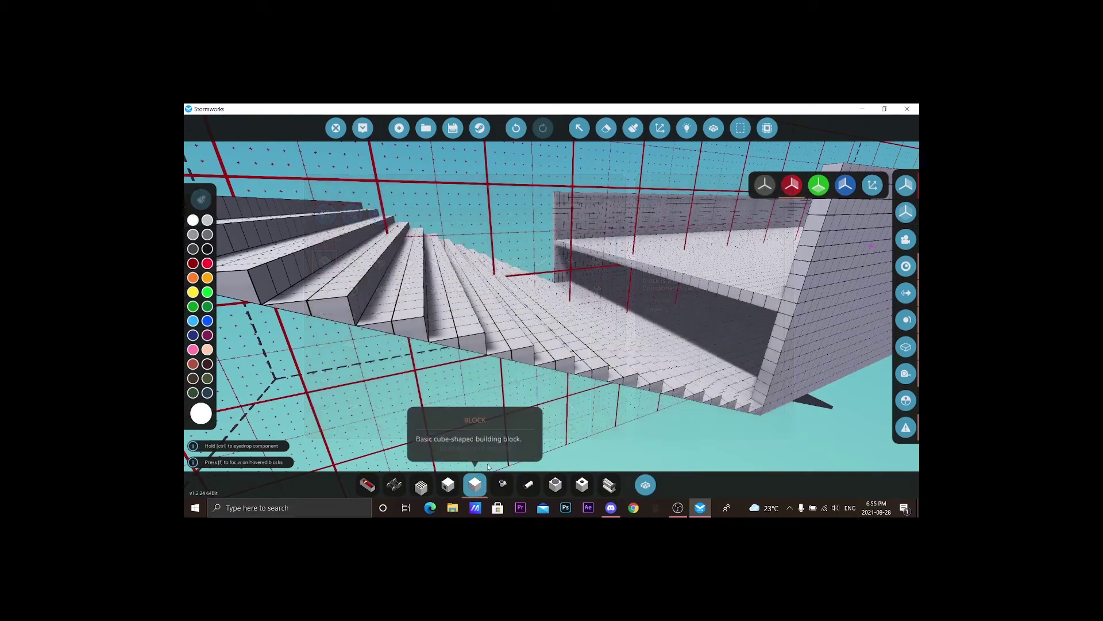
click(646, 485)
click(648, 490)
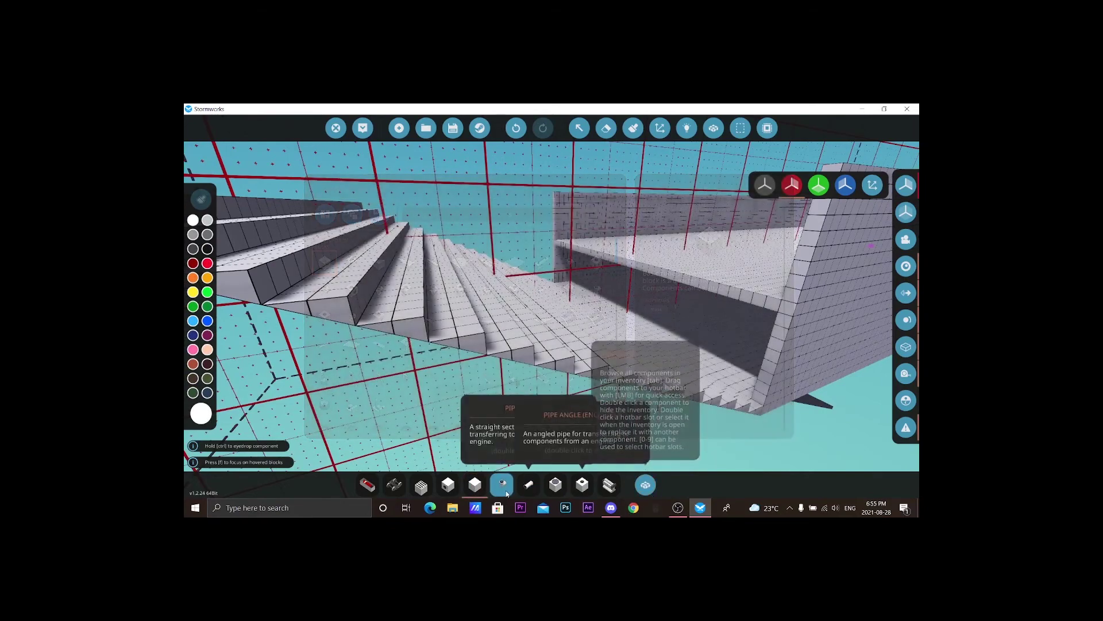
key(s)
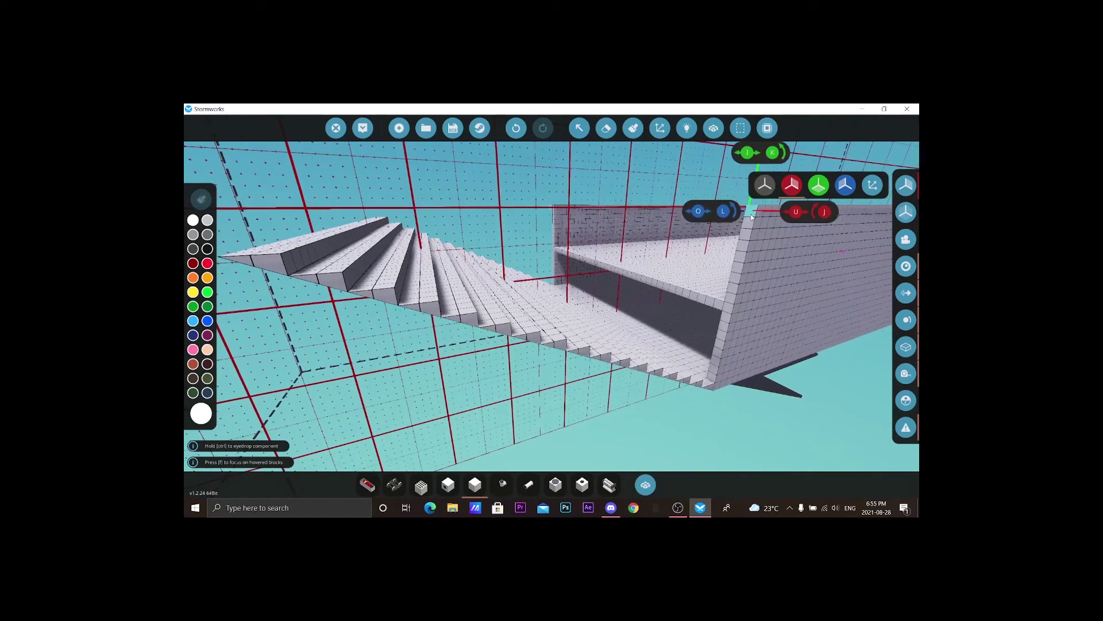
drag(538, 257, 392, 336)
drag(262, 309, 262, 309)
key(w)
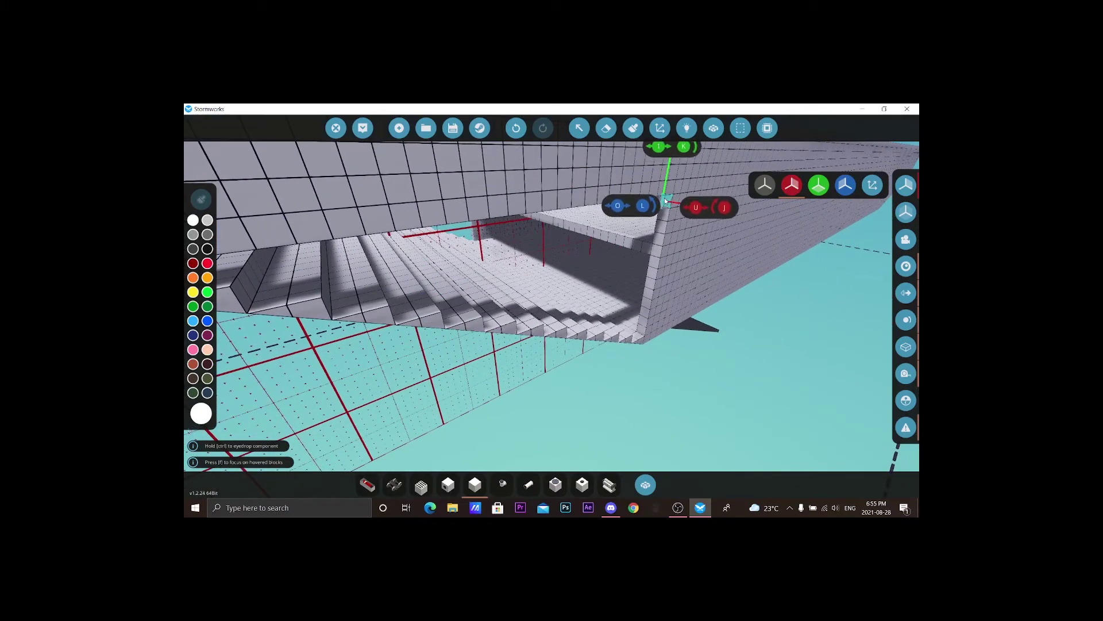
Fill the remaining side wall down to the slope with blocks and close the one-block gap near its lower edge
drag(665, 201, 400, 396)
drag(312, 433, 368, 485)
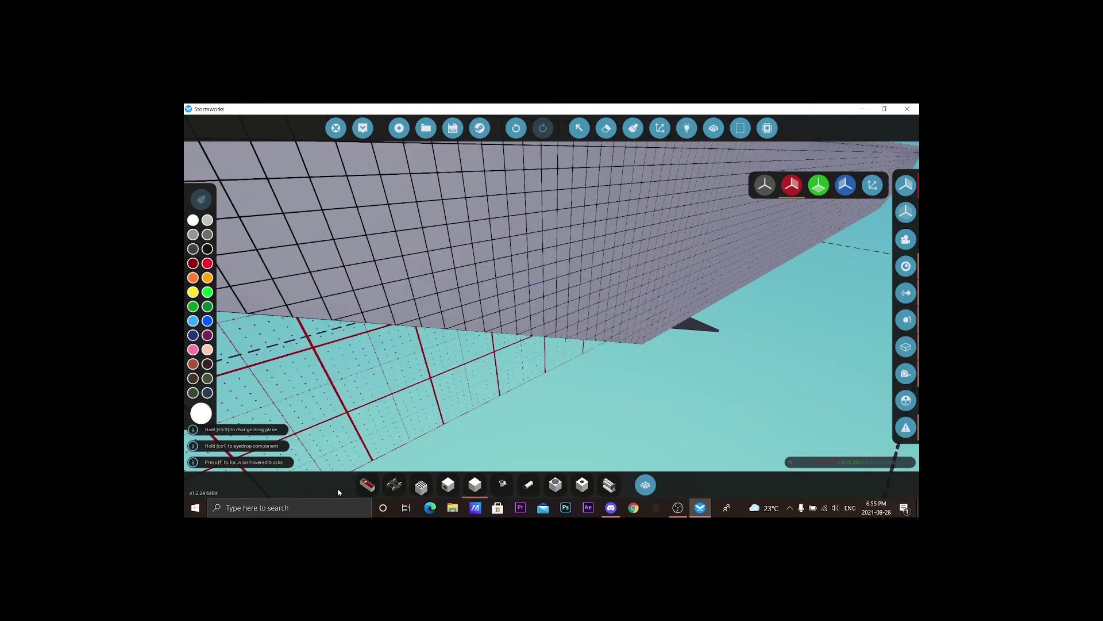
key(w)
key(w)
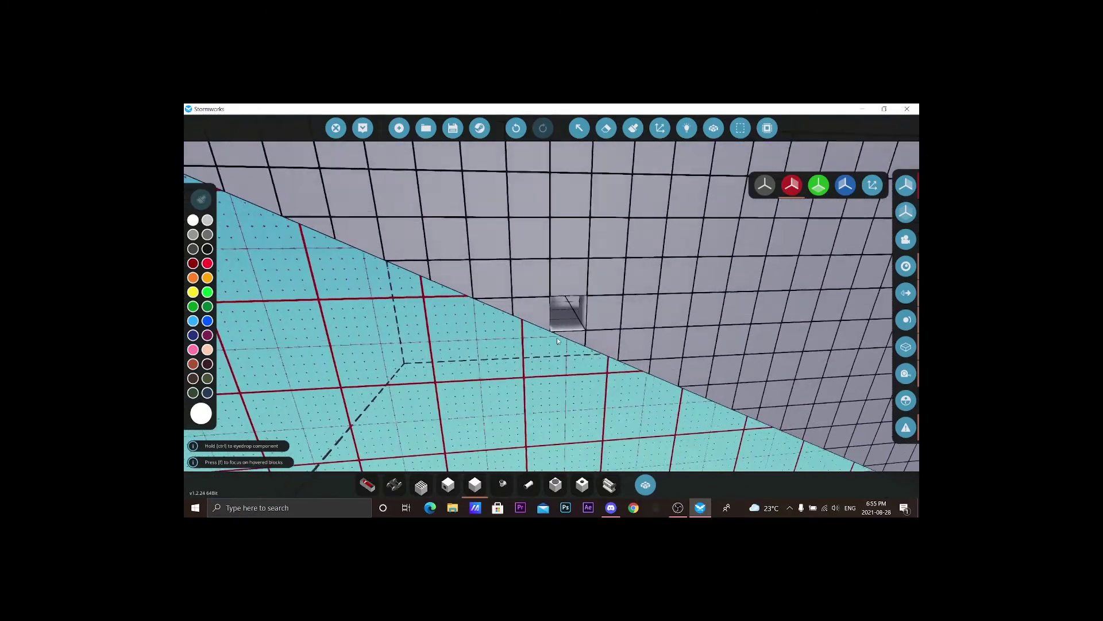
click(575, 334)
key(w)
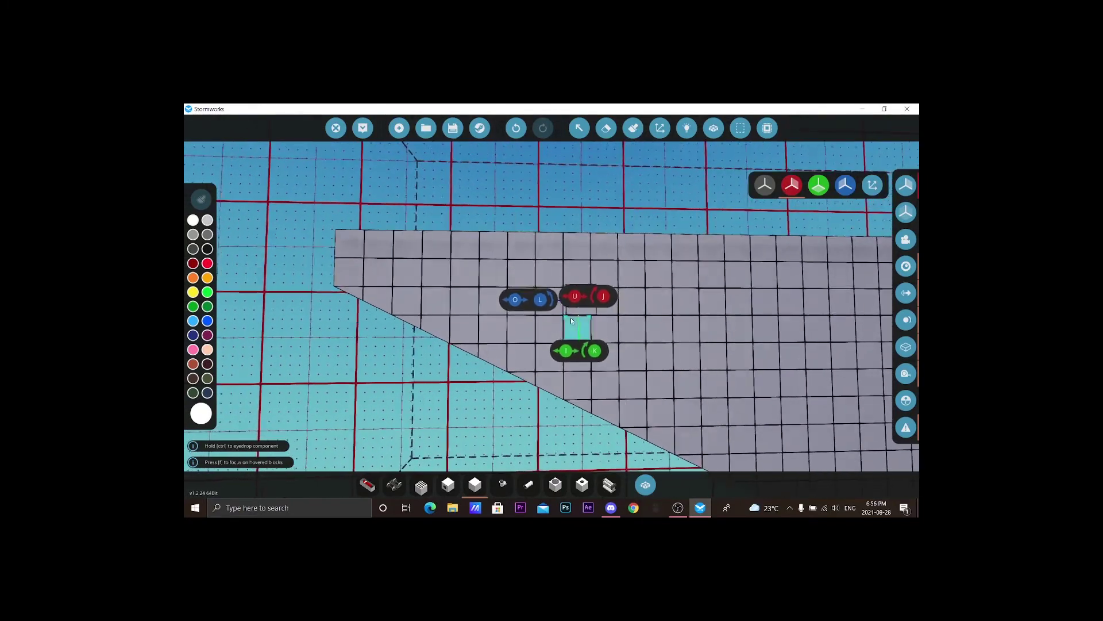
Build a two-block-high end wall across the full width of the sloped floor's outer tip
key(s)
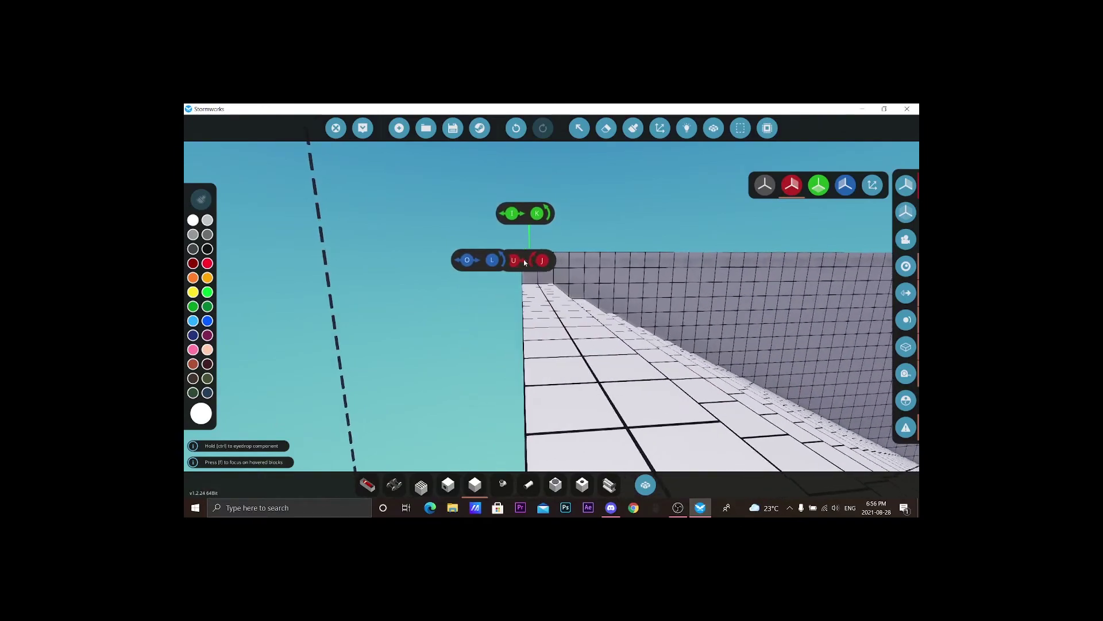
key(s)
key(s)
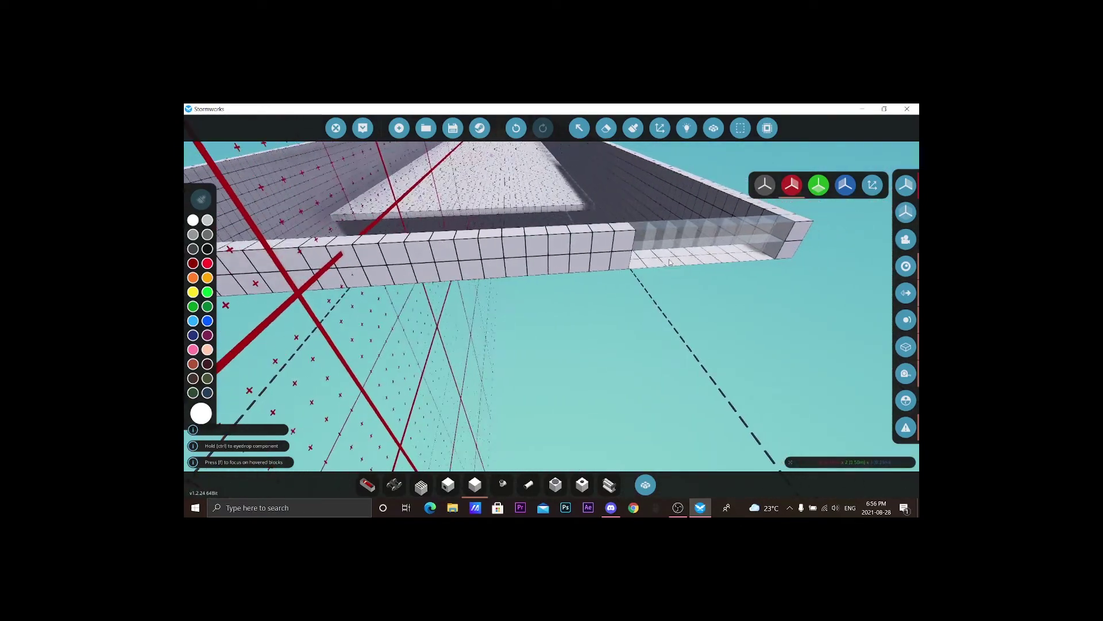
key(w)
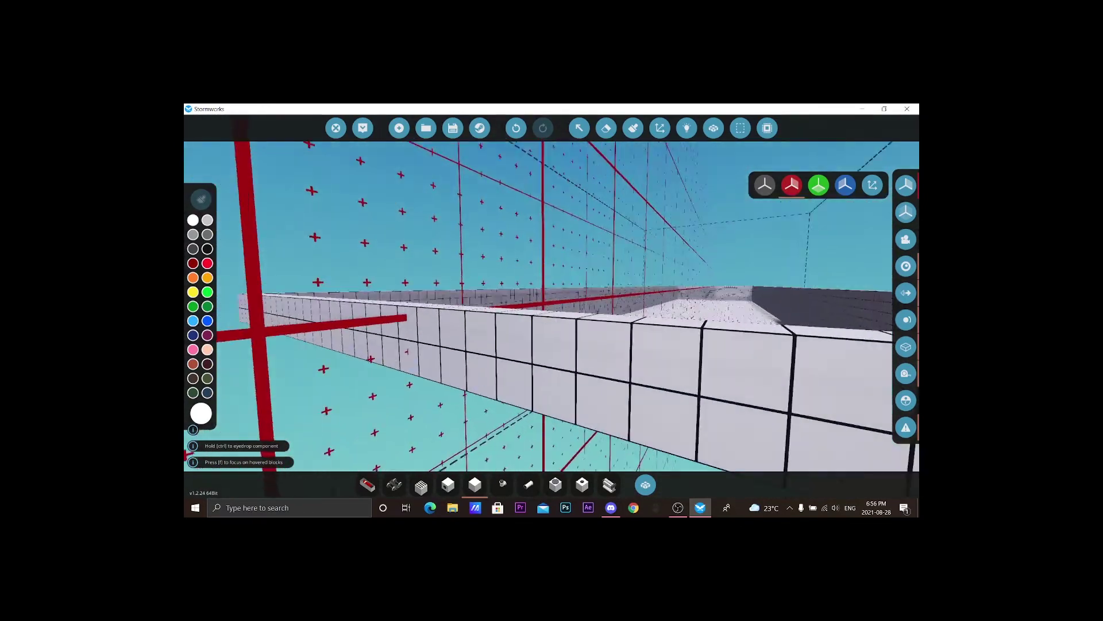
Extend the deck with a layer of blocks from the end wall's inner corner, covering the open area above the sloped floor
key(w)
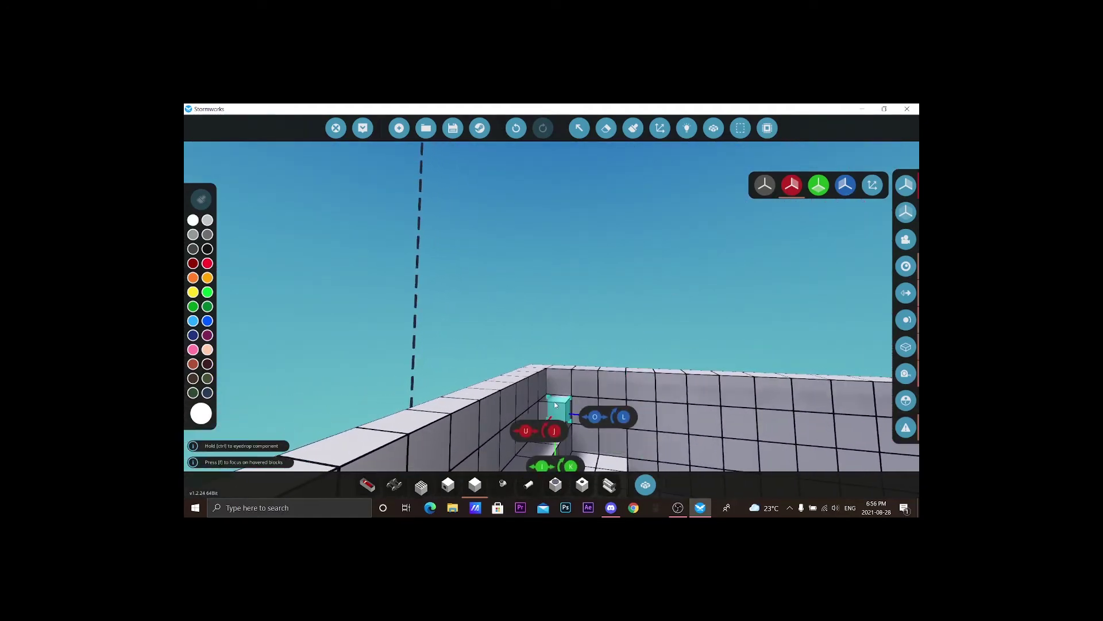
key(w)
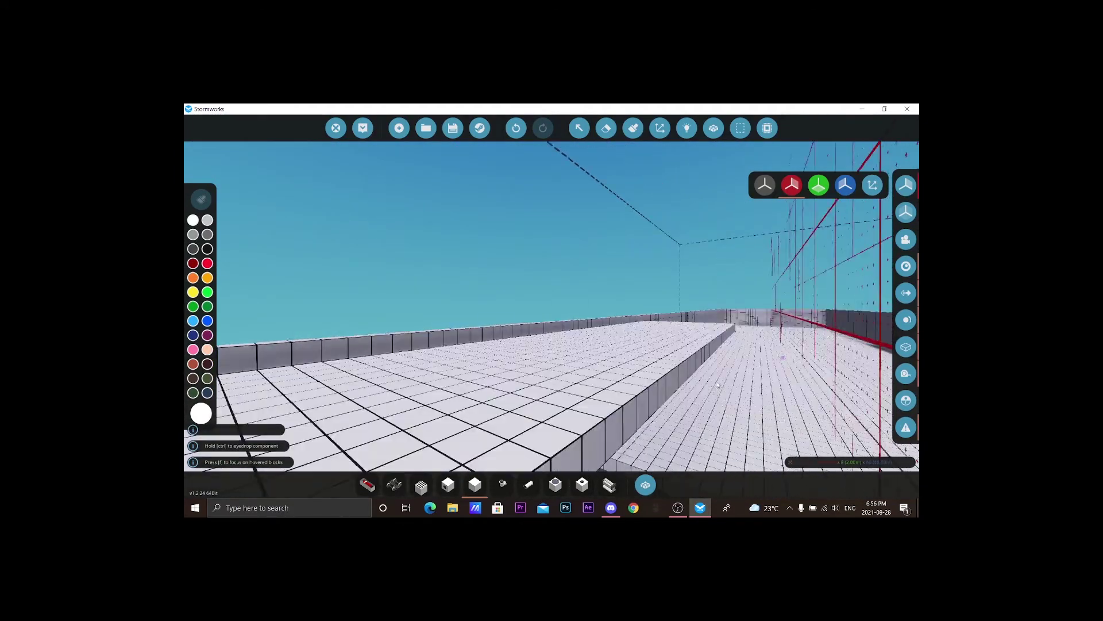
key(a)
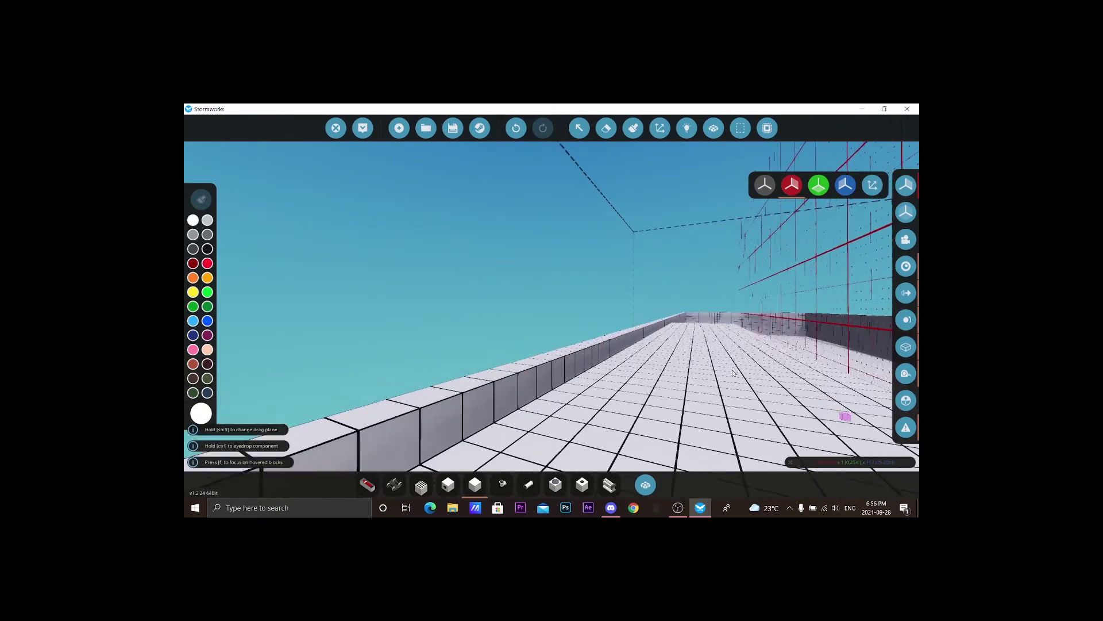
key(d)
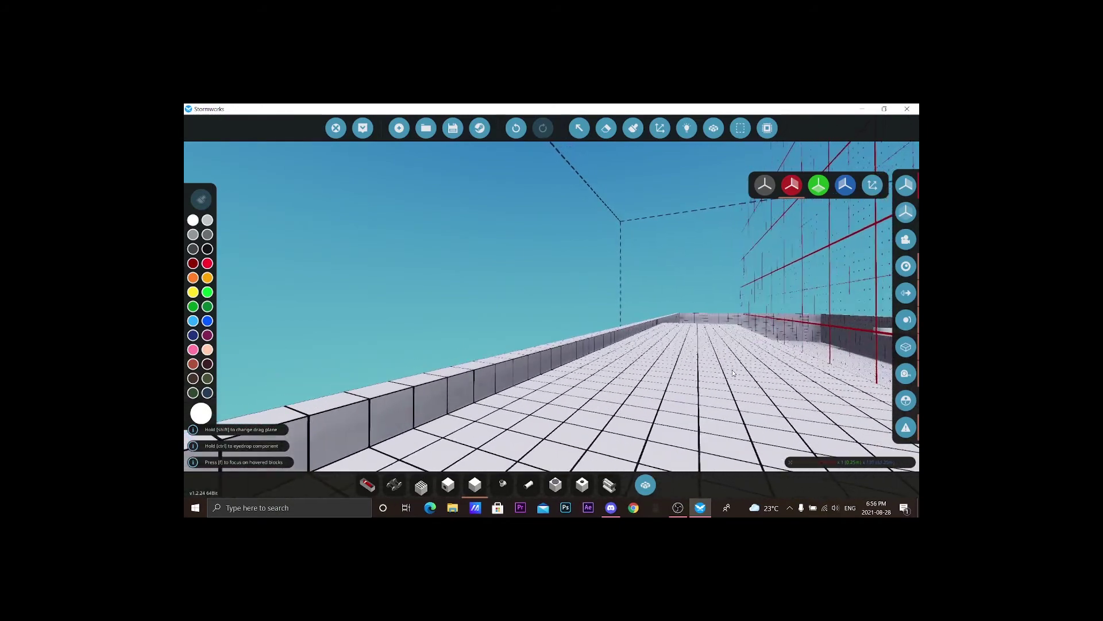
key(d)
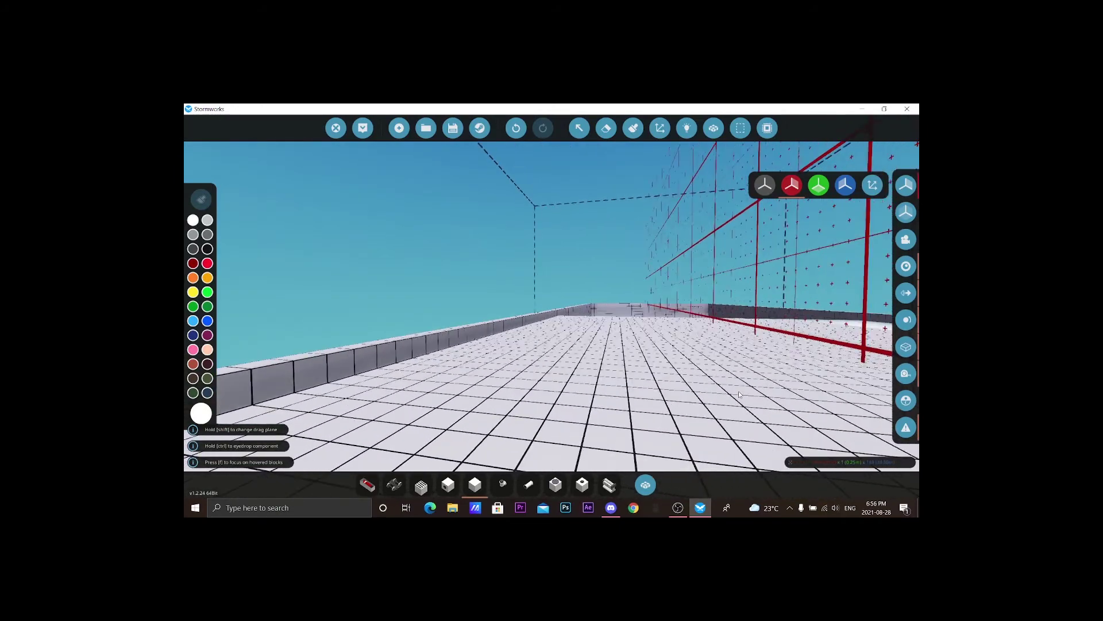
key(q)
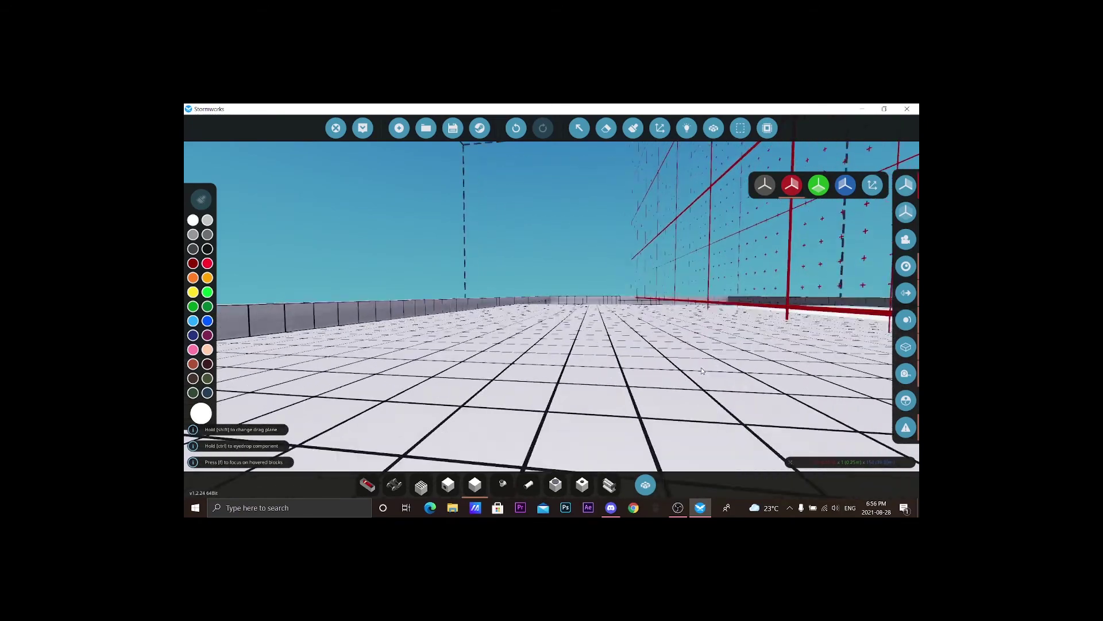
key(e)
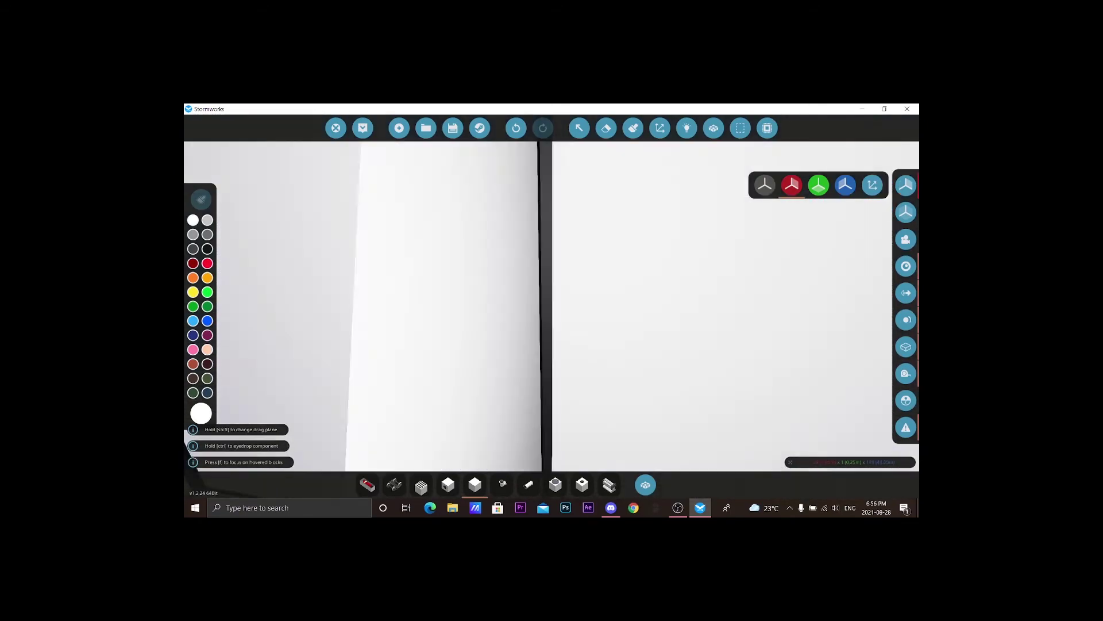
key(w)
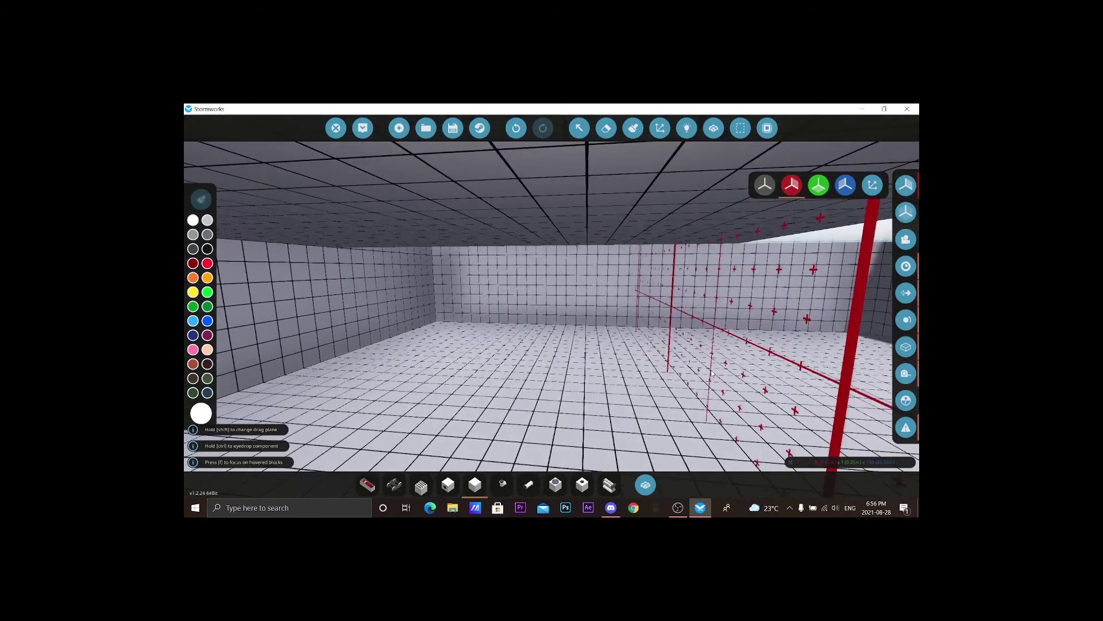
key(w)
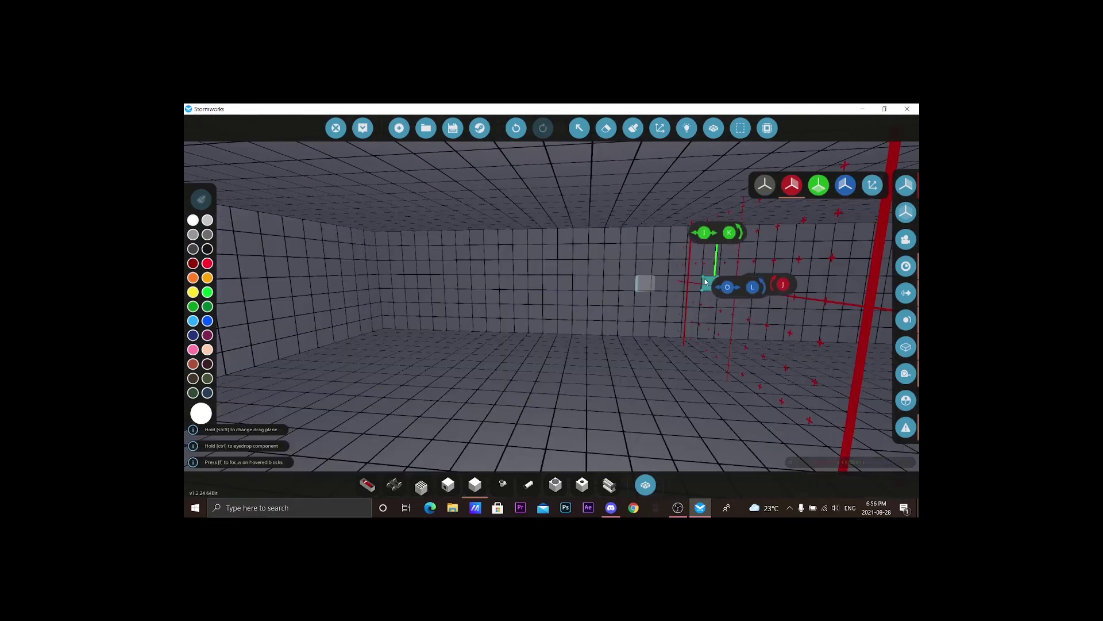
Check the hull's exterior and underside, and spawn the vehicle into the game world
key(s)
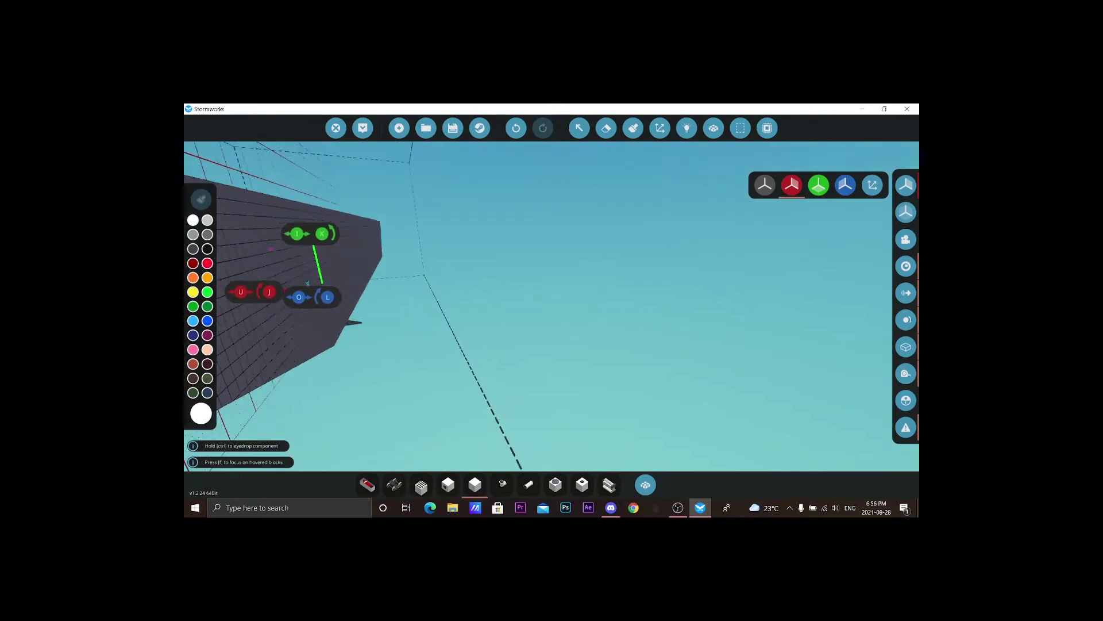
key(a)
key(d)
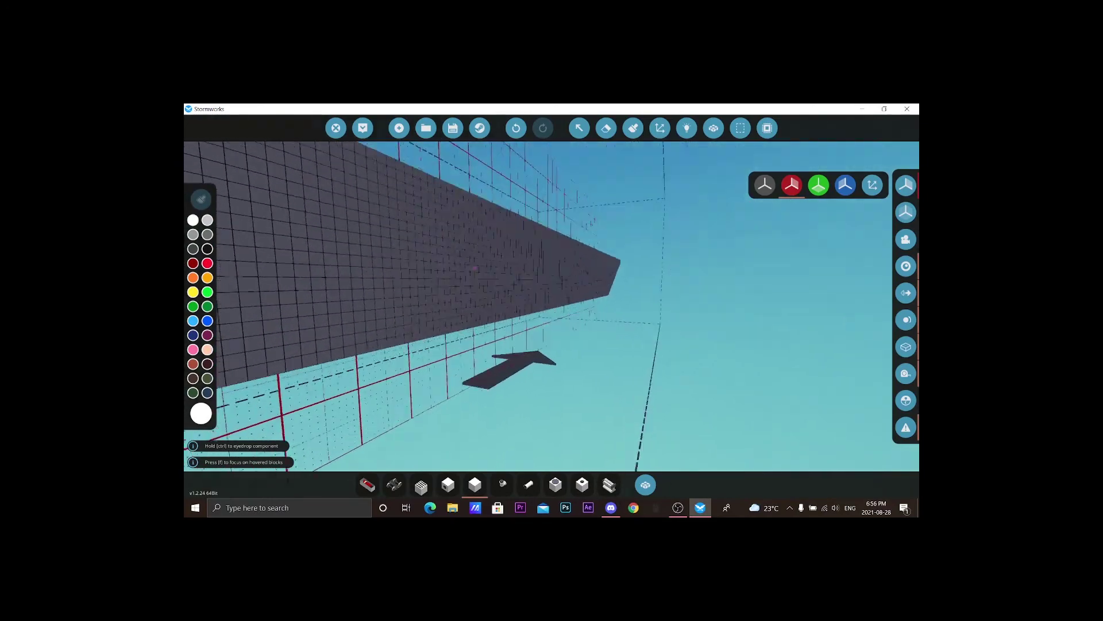
key(a)
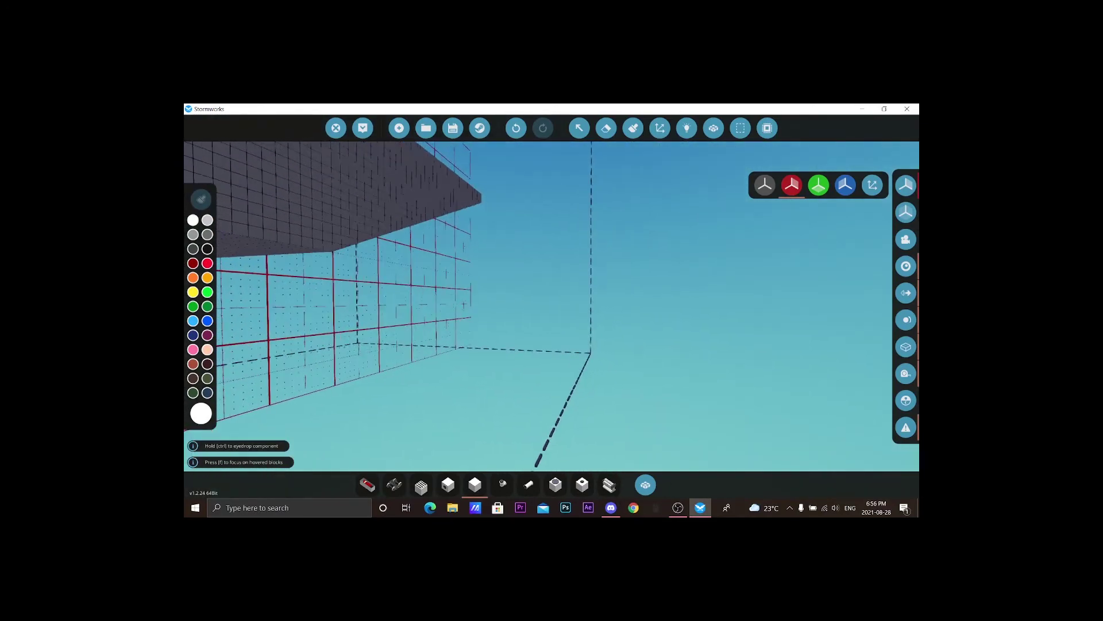
key(s)
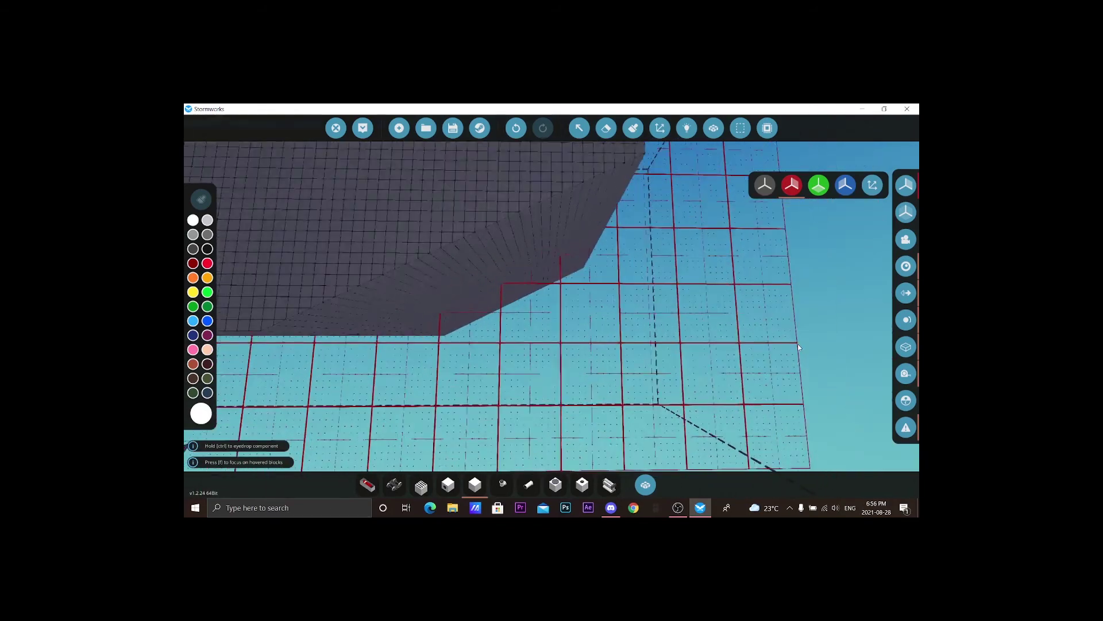
key(a)
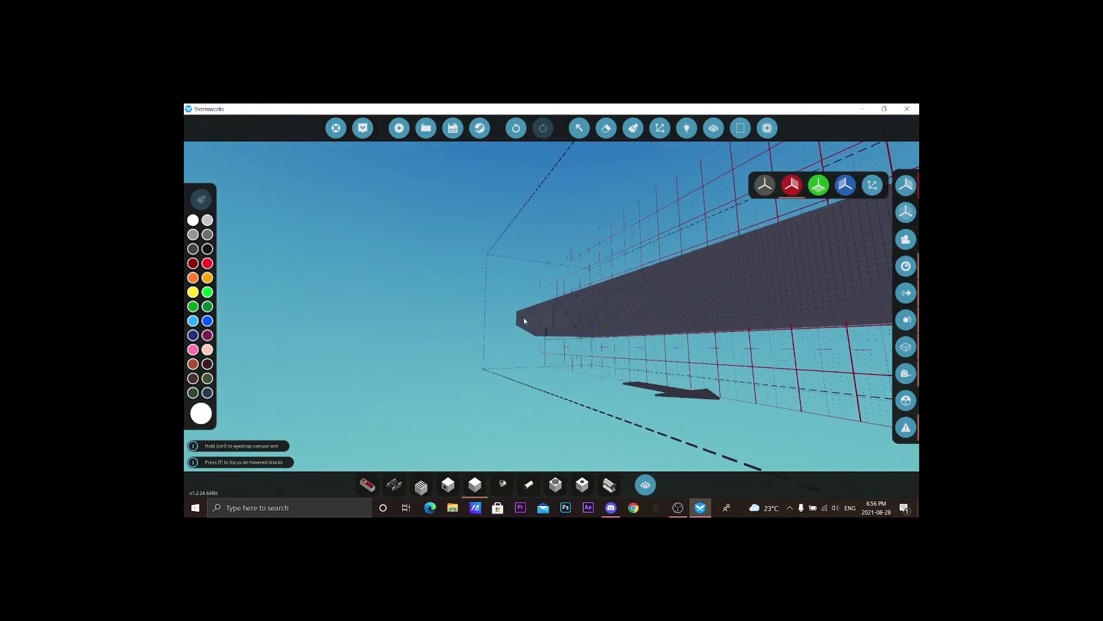
click(360, 127)
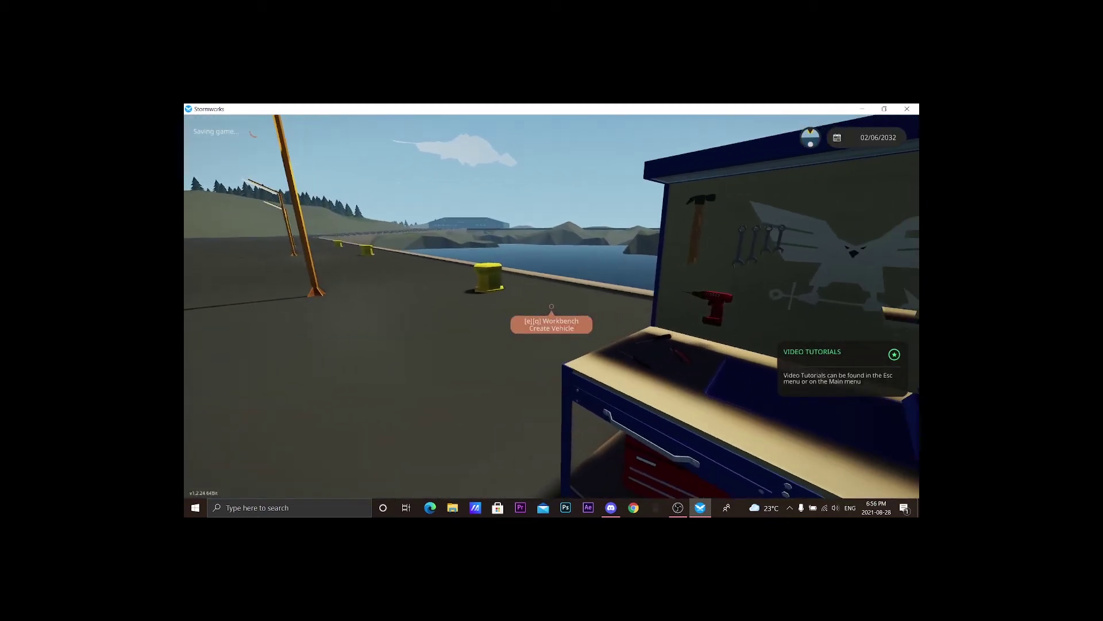
Inspect the spawned hull floating beside the dock from several spots and return it to the workbench
key(w)
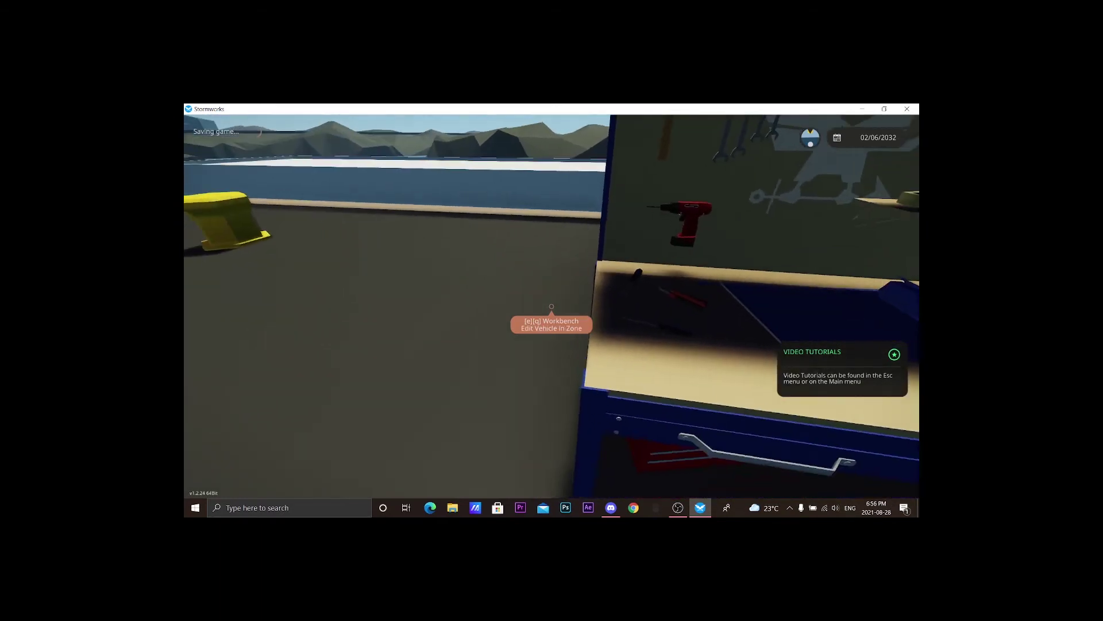
key(s)
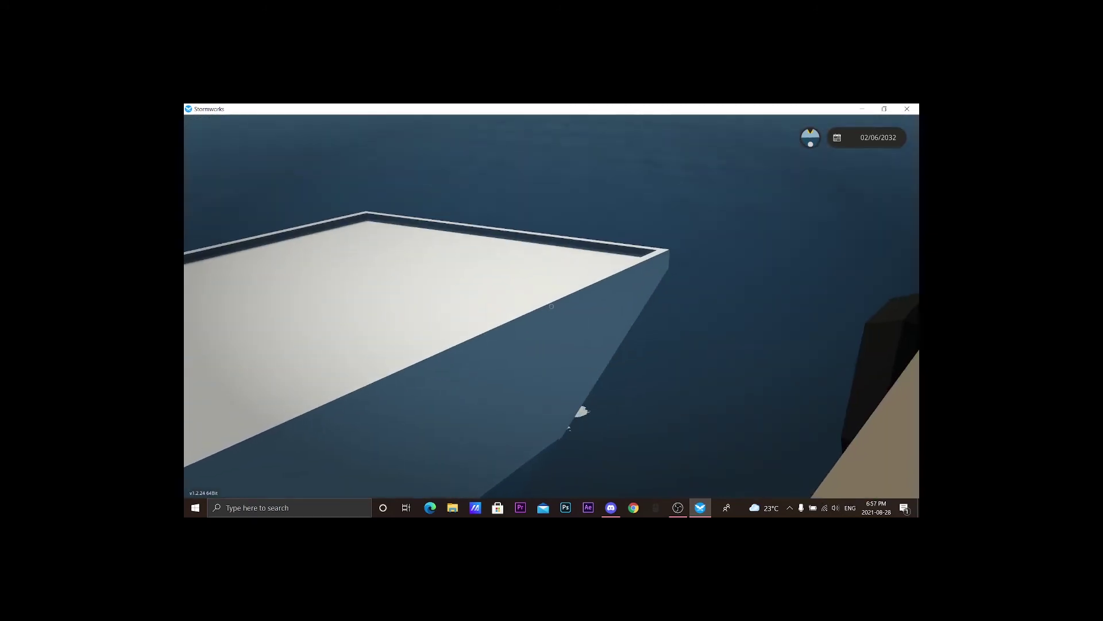
key(2)
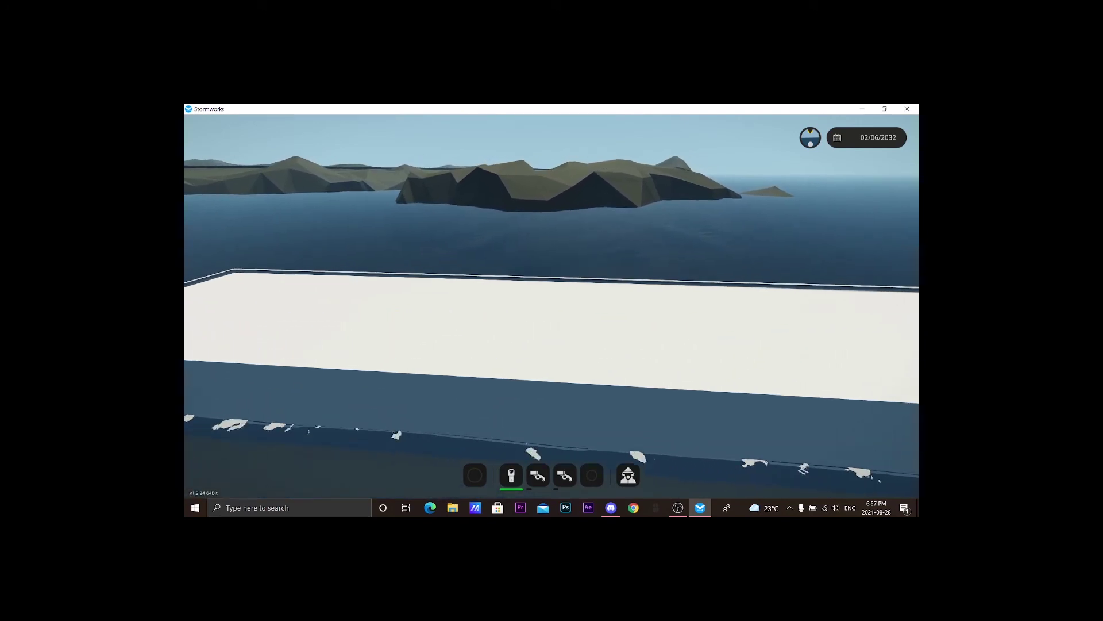
key(w)
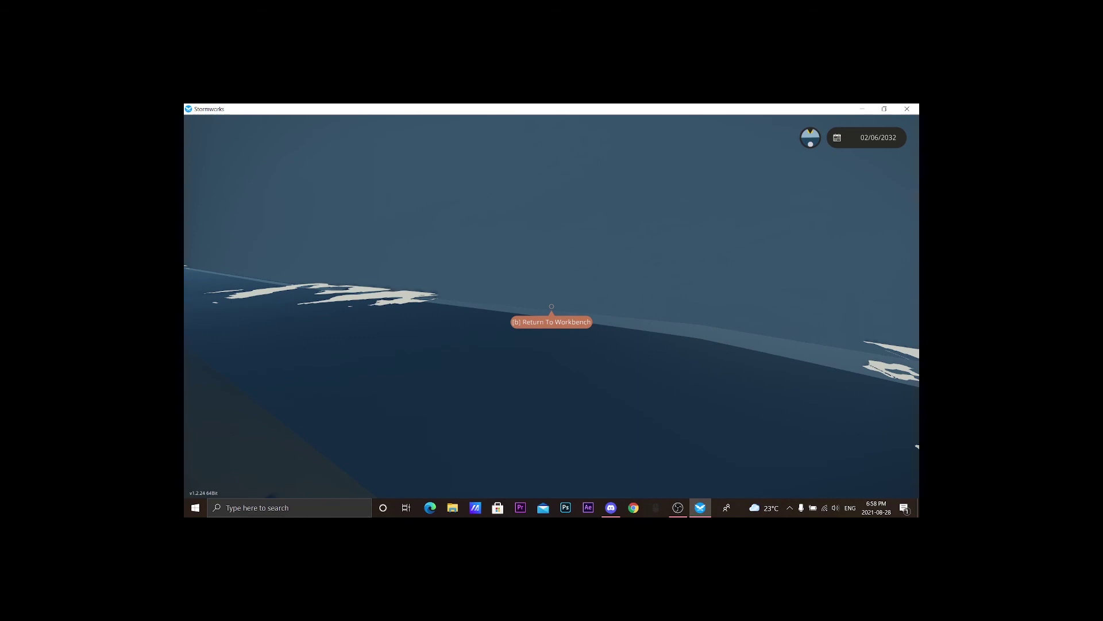
key(b)
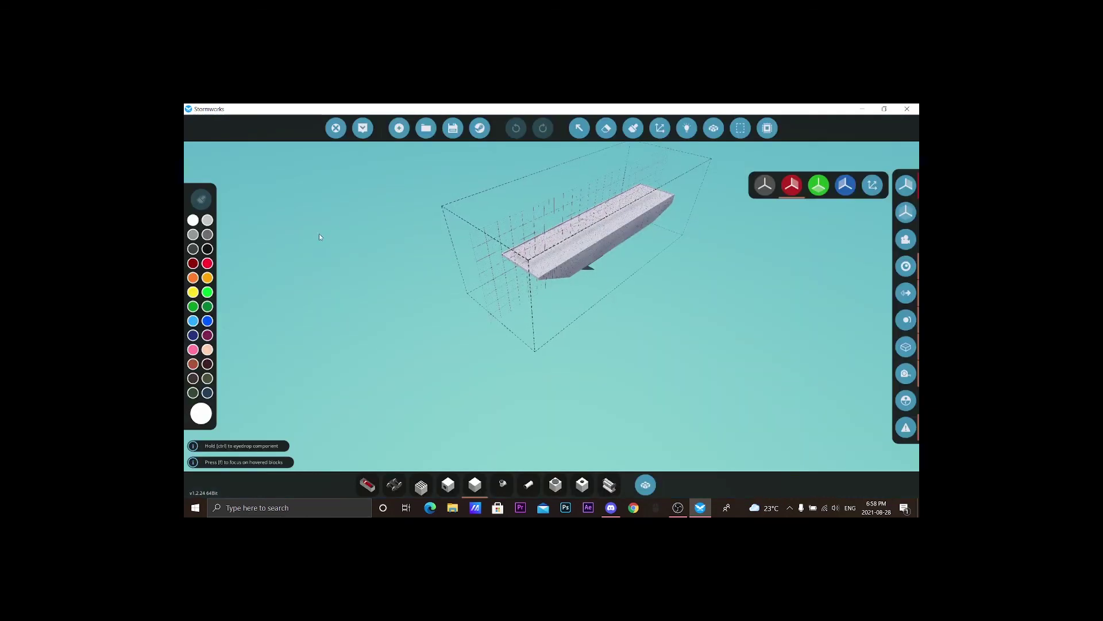